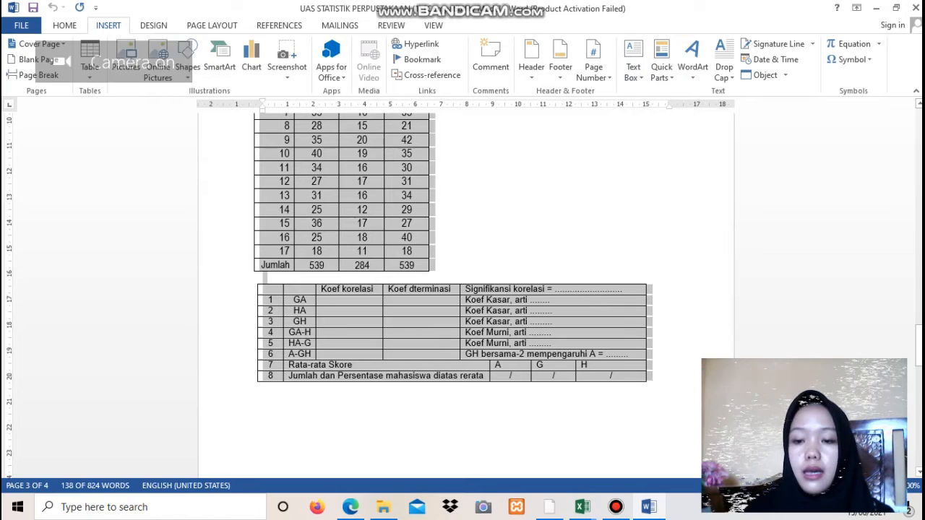
Review question 2's score table and the coefficient table below it in the Word document
click(431, 196)
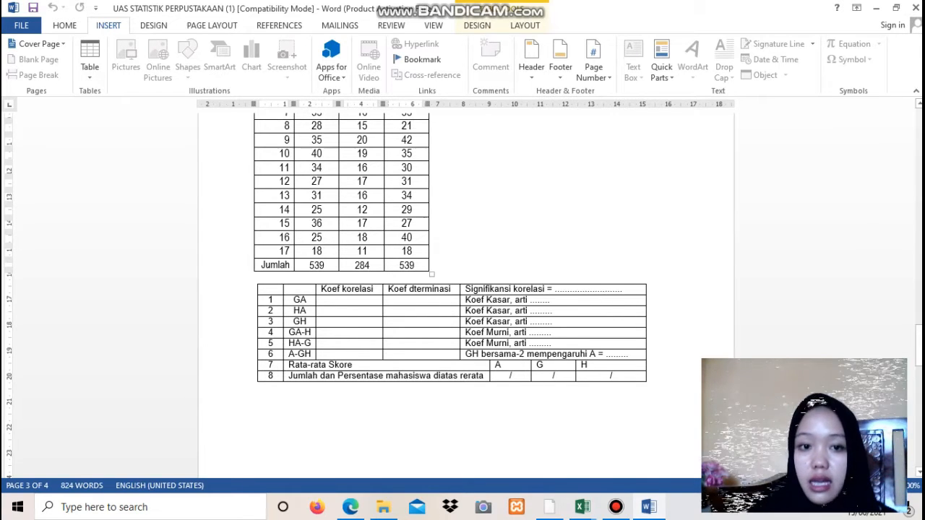
scroll(462, 289, up, 8)
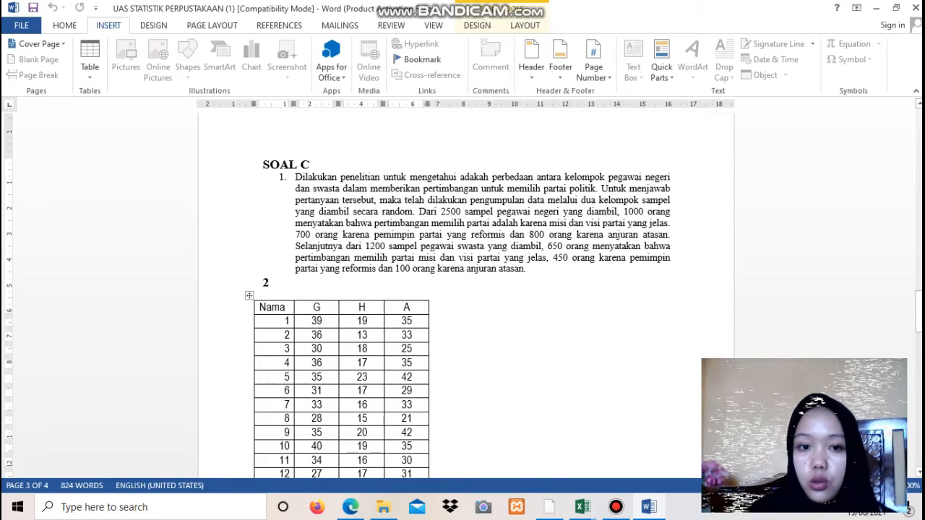
scroll(463, 289, down, 5)
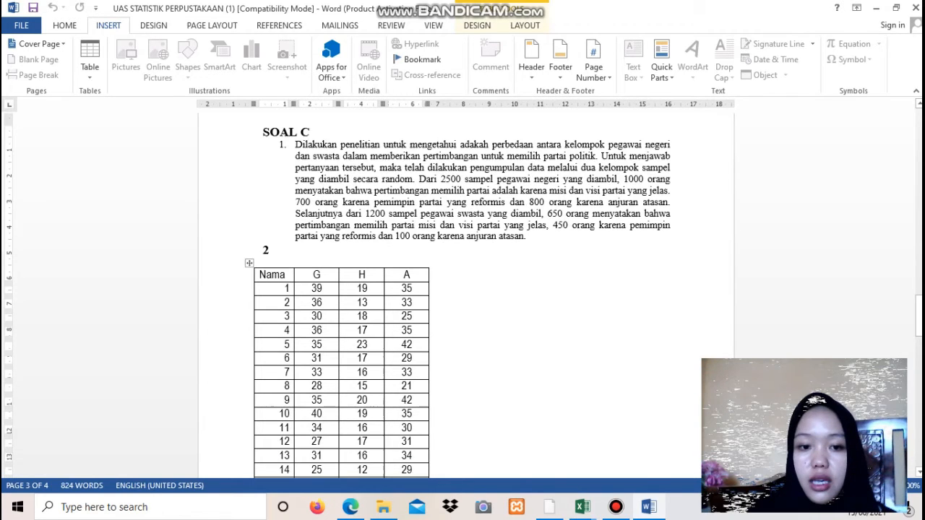
scroll(451, 289, down, 3)
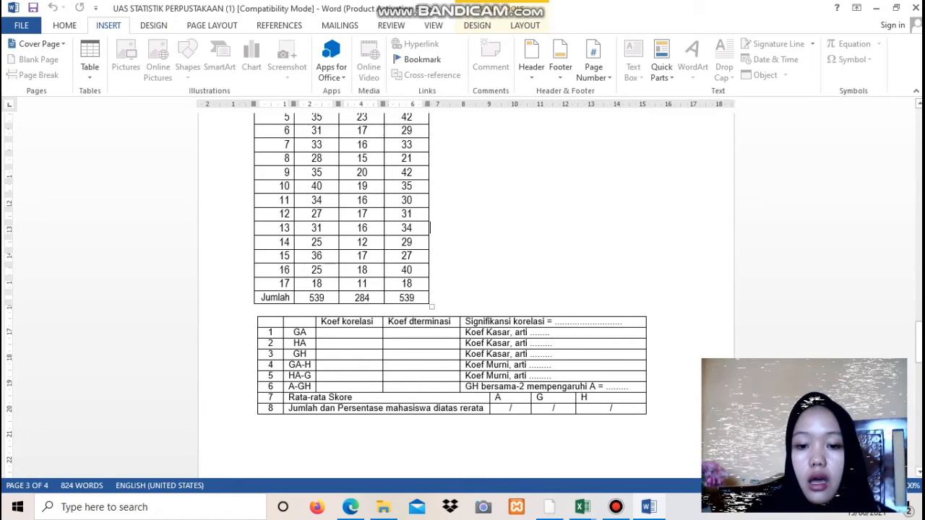
click(150, 507)
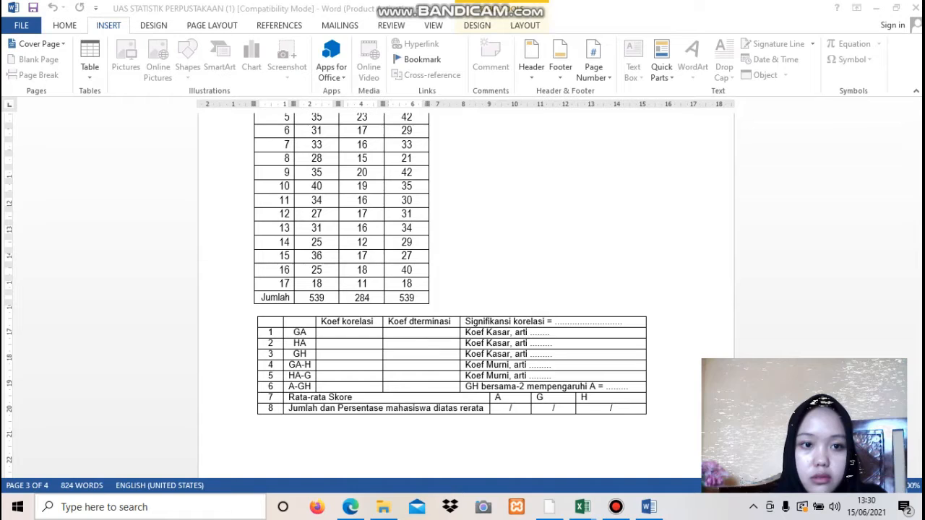
text(exc)
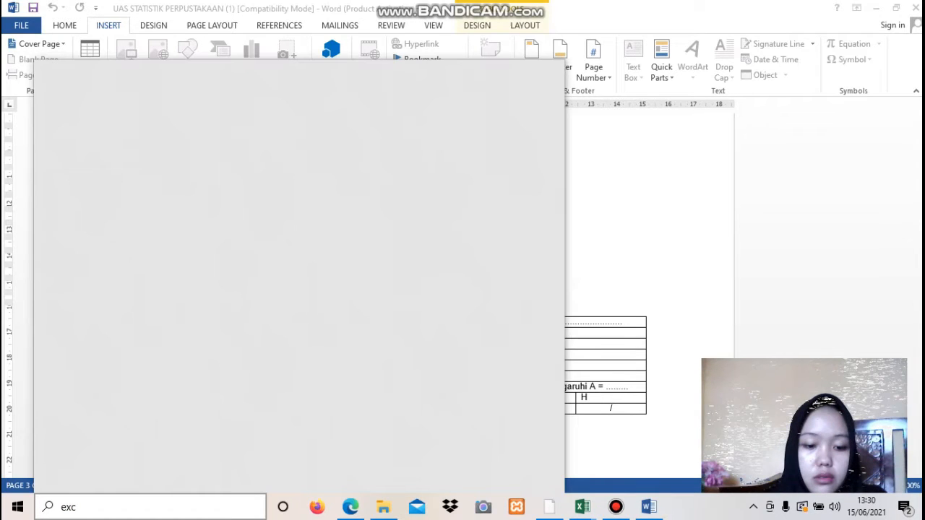
key(BackSpace)
key(BackSpace)
key(BackSpace)
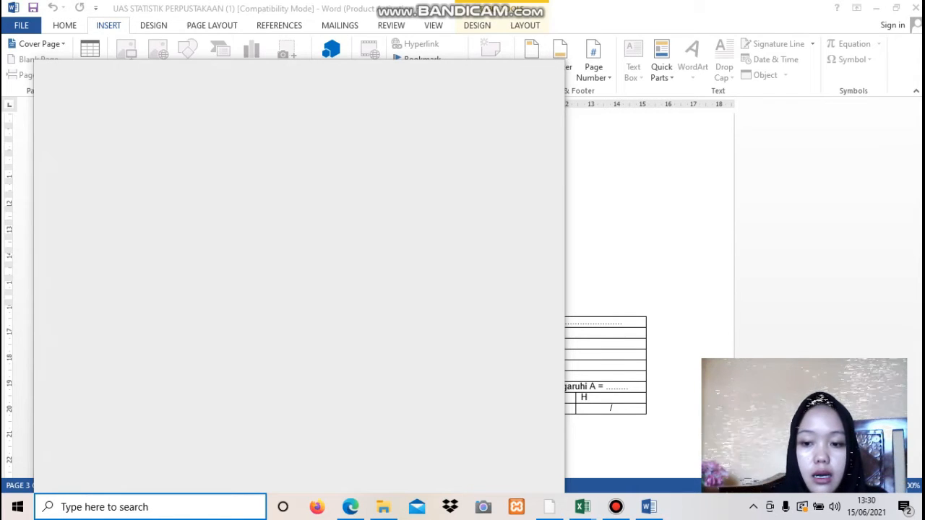
Switch to the Excel workbook and review the score table and the coefficient table below it
click(615, 507)
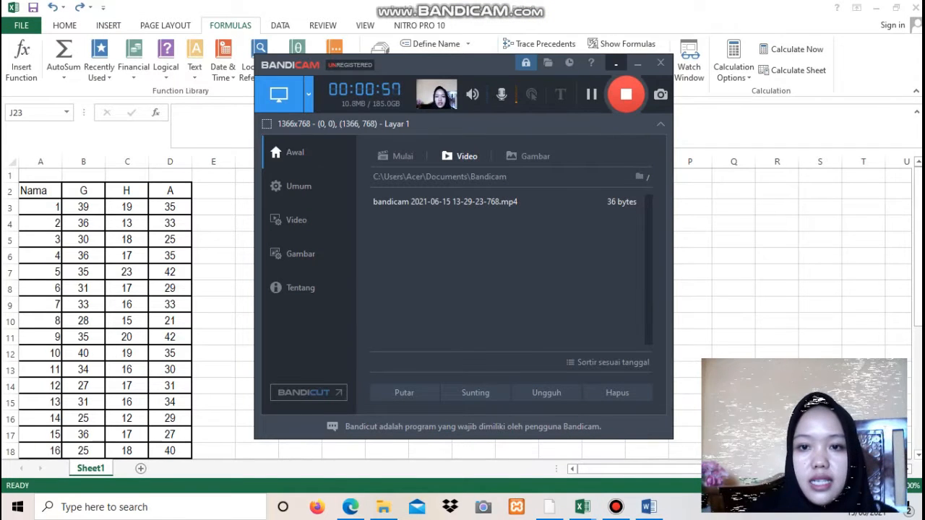
click(615, 63)
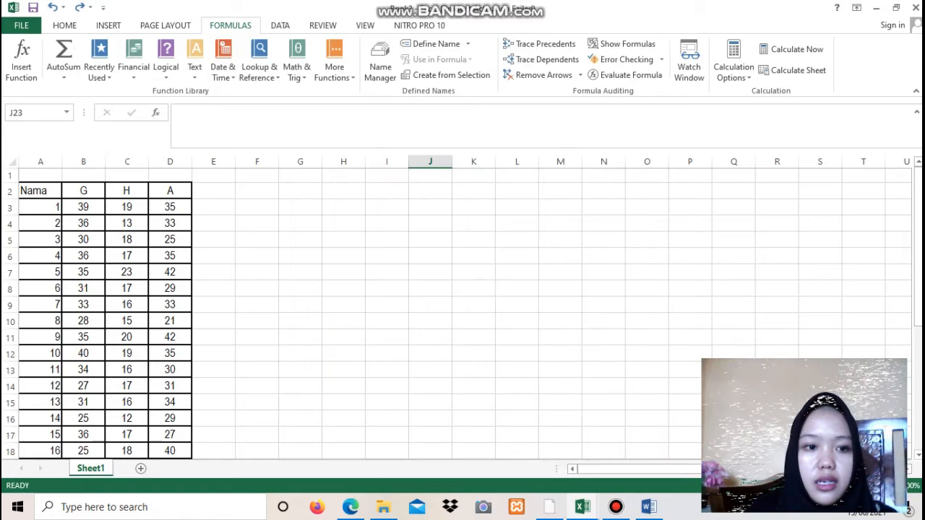
scroll(105, 311, down, 1)
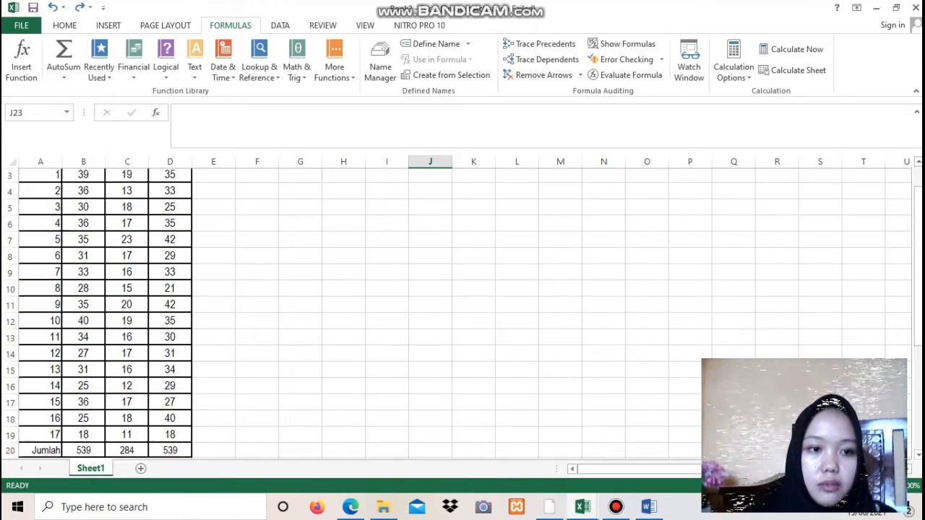
scroll(455, 314, down, 1)
scroll(455, 314, down, 6)
scroll(456, 314, up, 2)
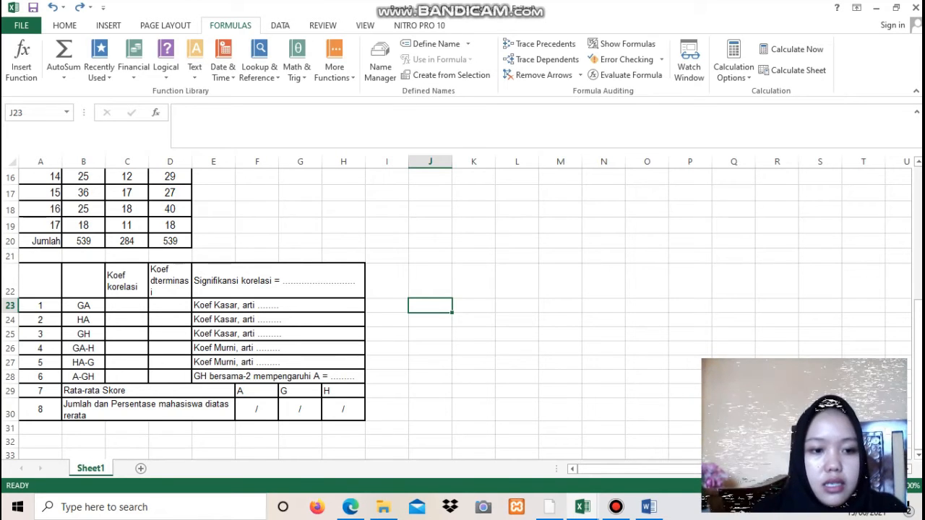
Enter the heading "korelasi product moment" in cell J22, beside the coefficient table
click(430, 280)
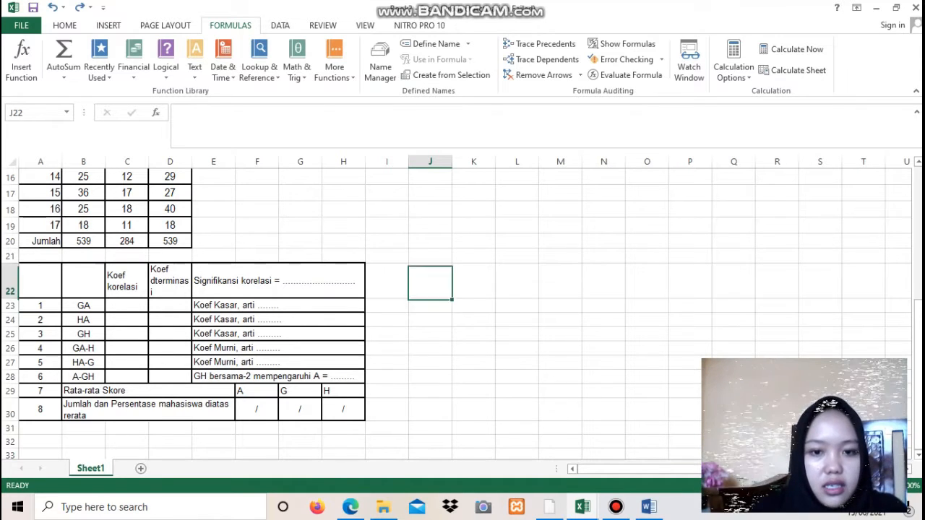
text(ko)
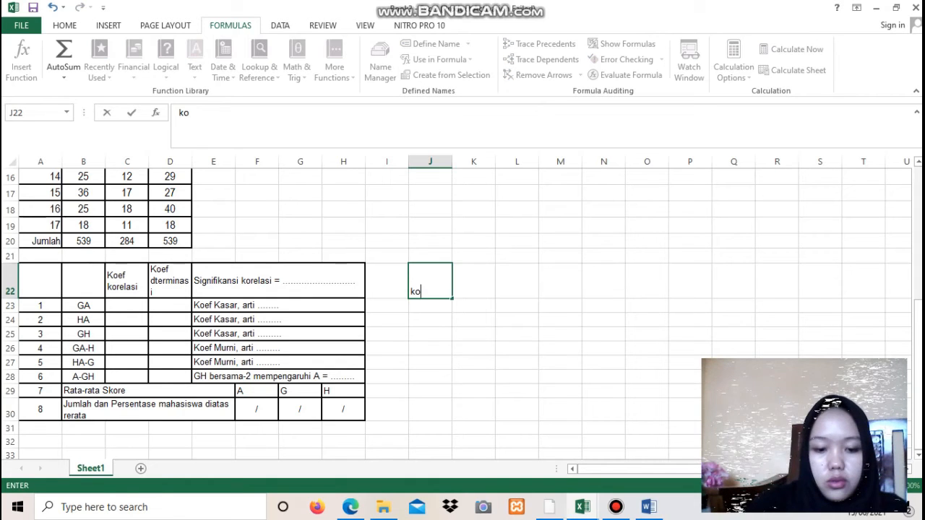
text(relasi )
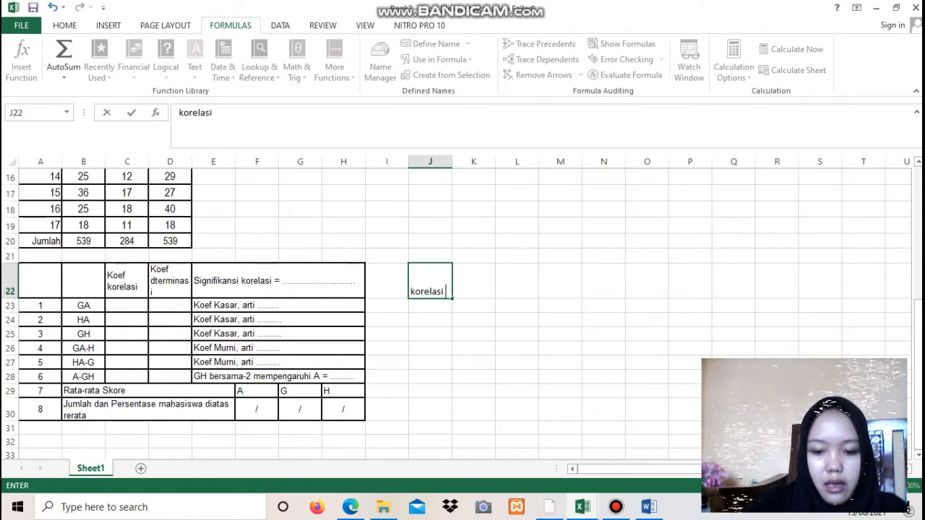
text(product )
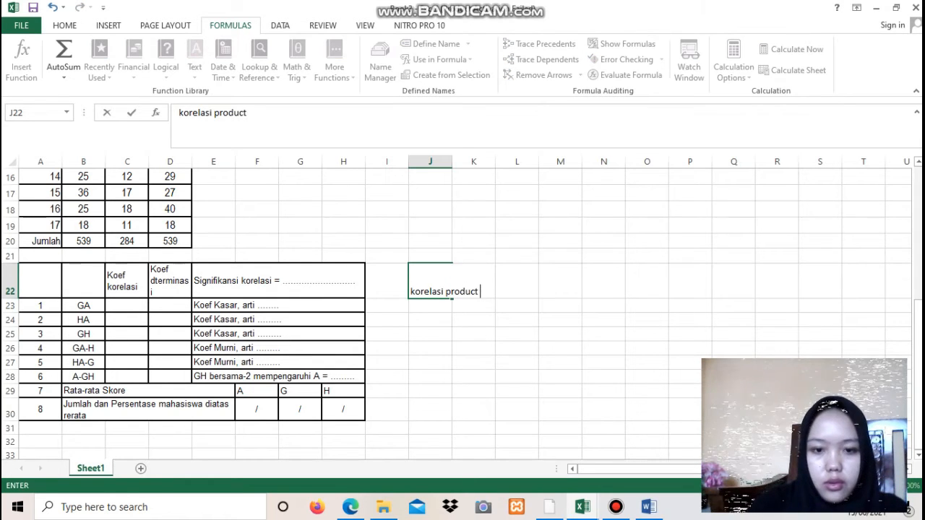
text(moment)
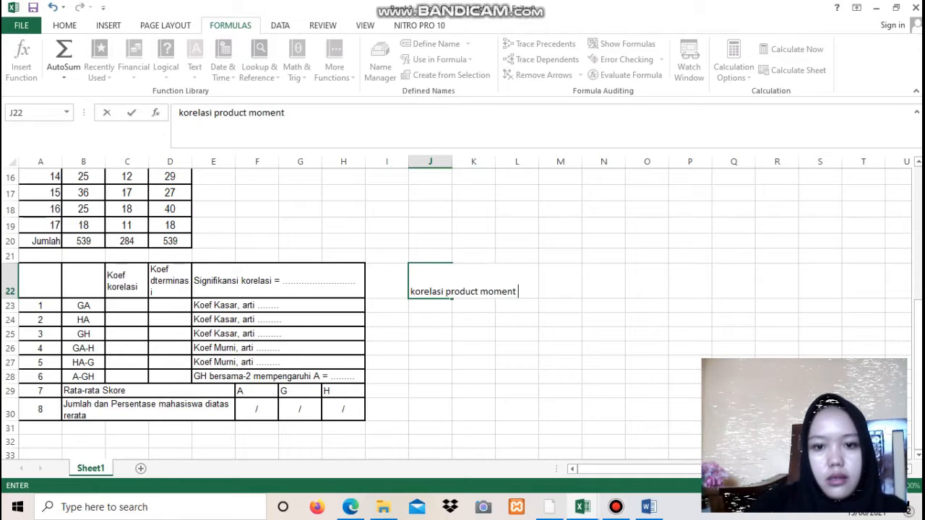
key(Return)
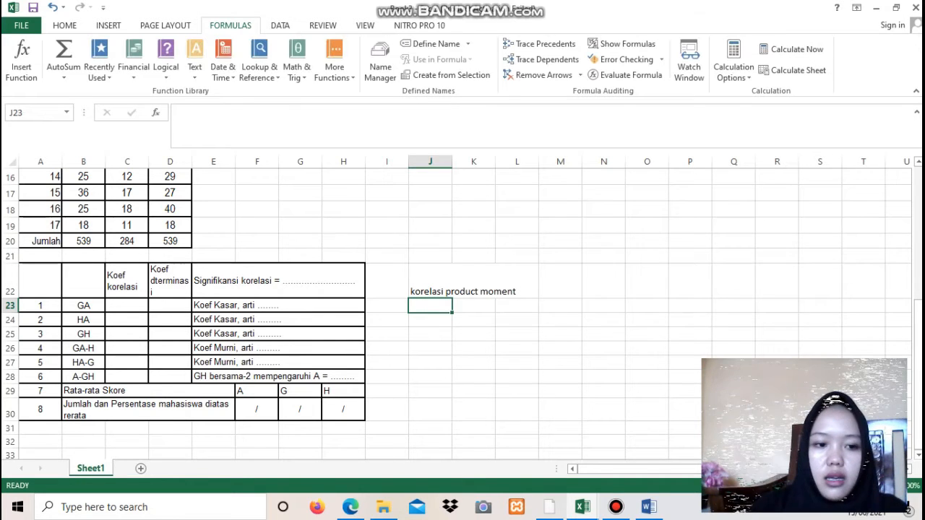
Enter the labels rGA, rHA and rGH in cells J23 to J25 under the correlation heading
text(rGA)
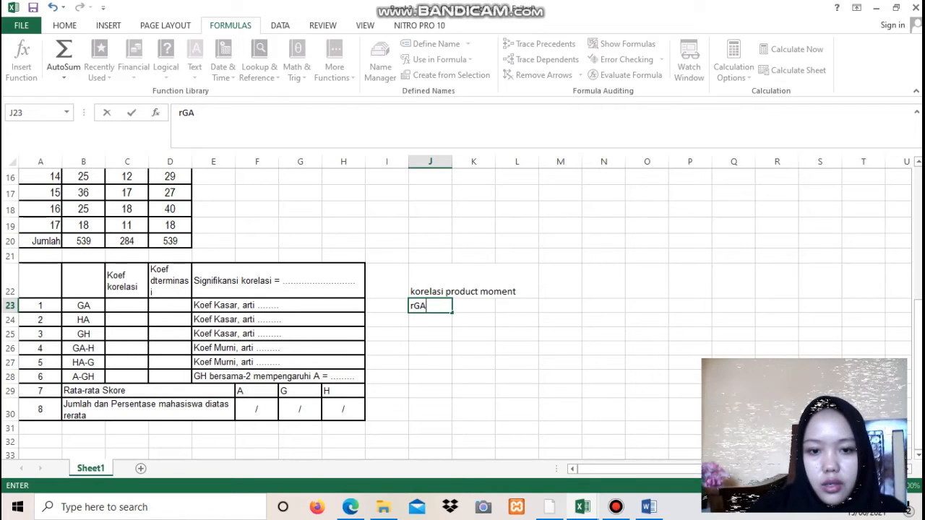
key(Return)
text(rHA)
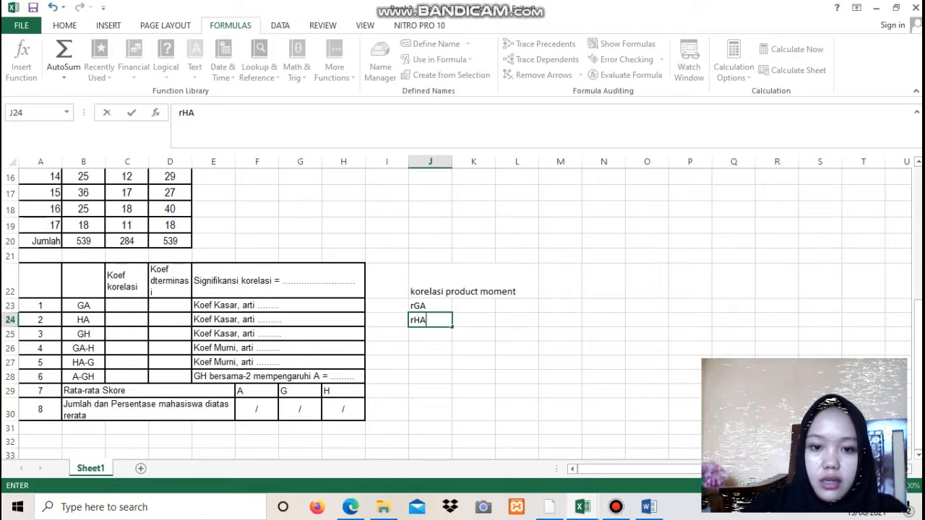
key(Return)
text(rGH)
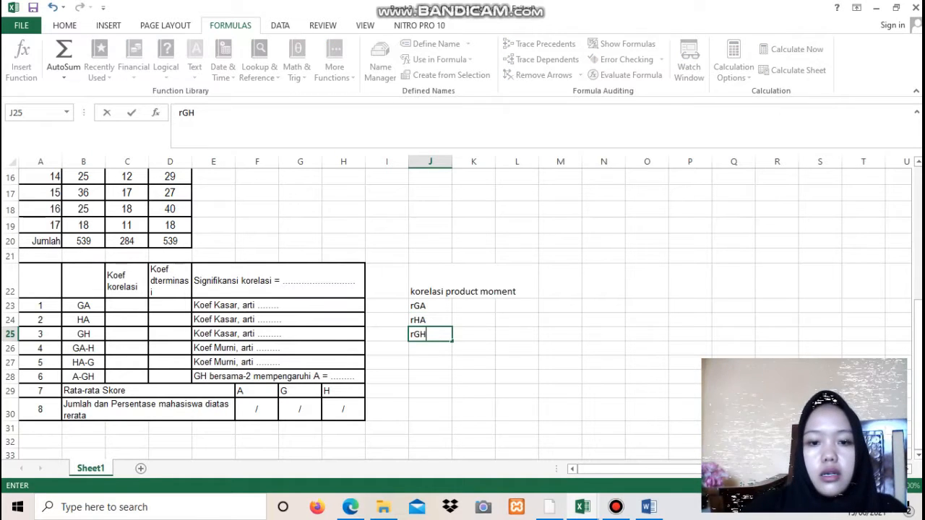
Insert the statistical function CORREL in cell K23, next to the rGA label
click(473, 306)
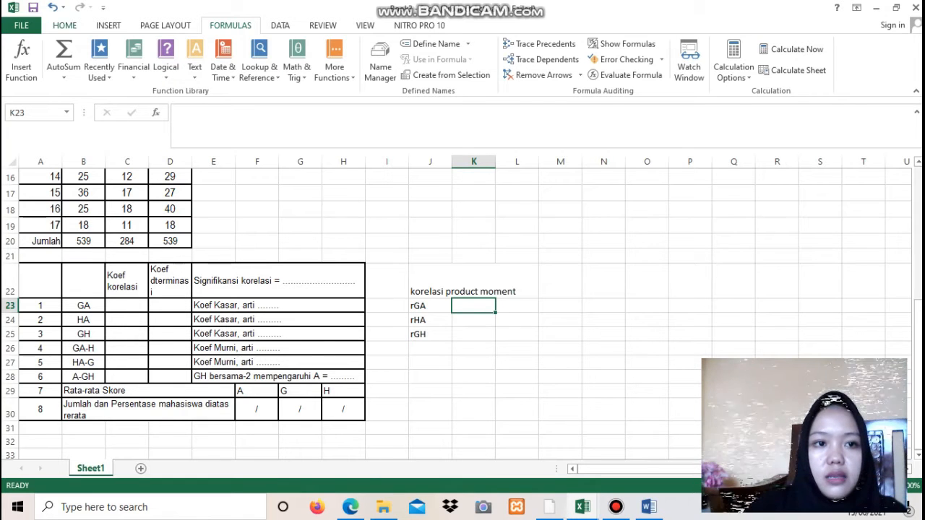
click(65, 26)
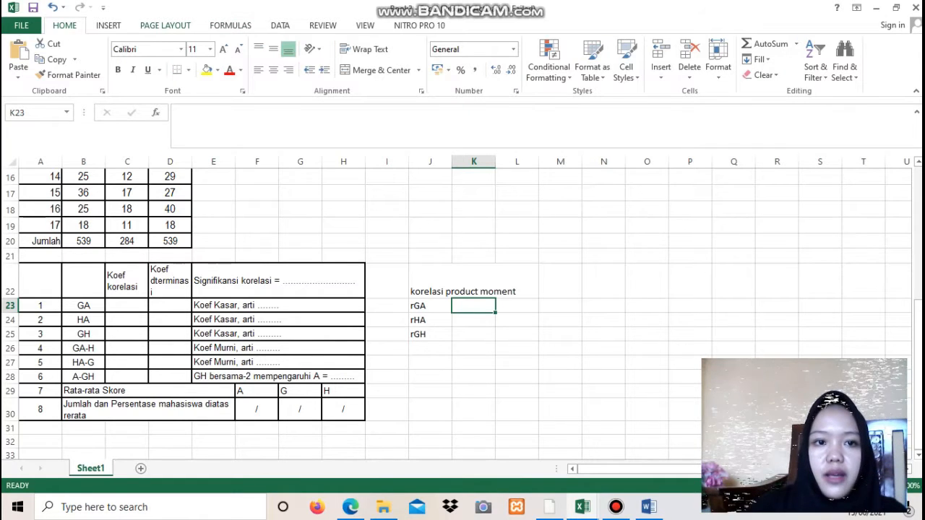
click(231, 25)
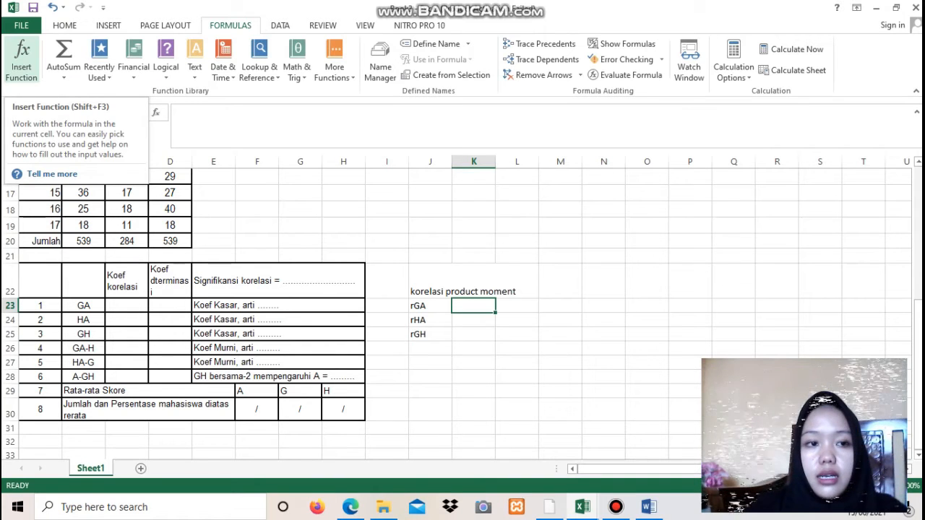
click(21, 58)
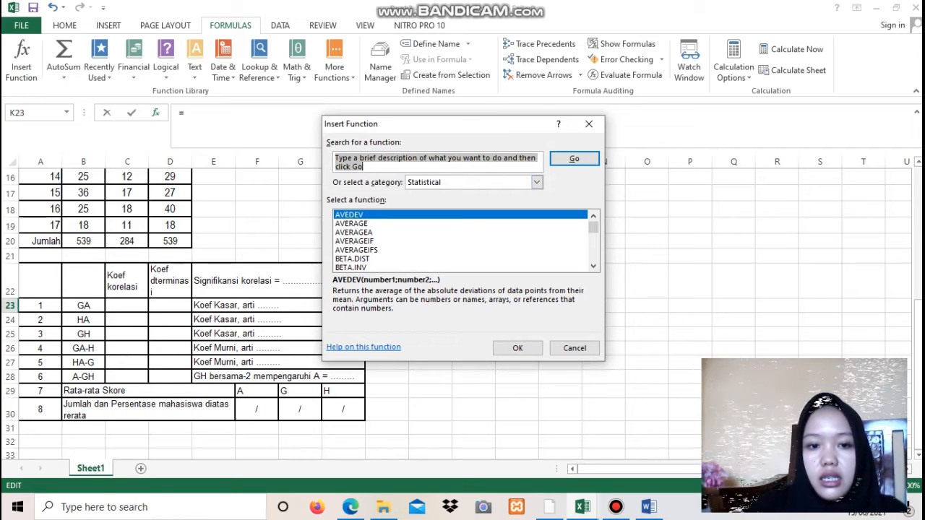
scroll(462, 240, down, 5)
click(350, 233)
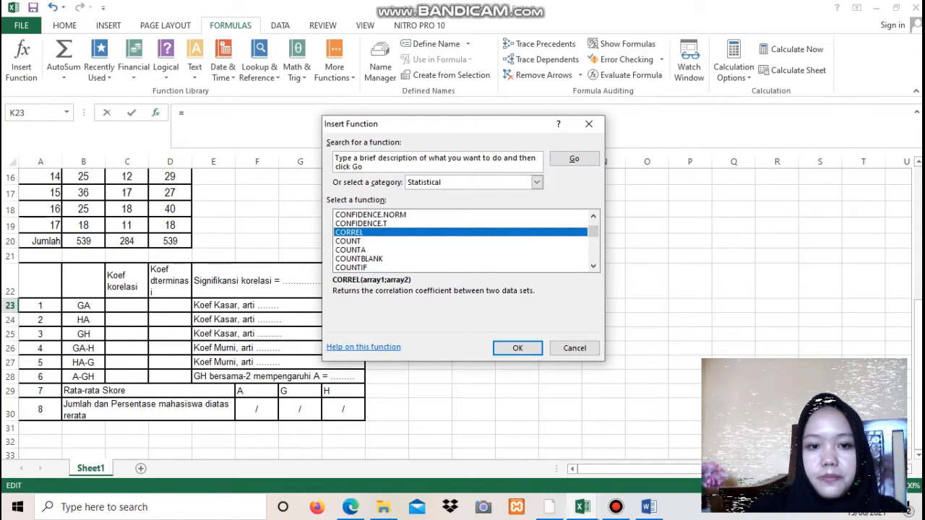
click(517, 348)
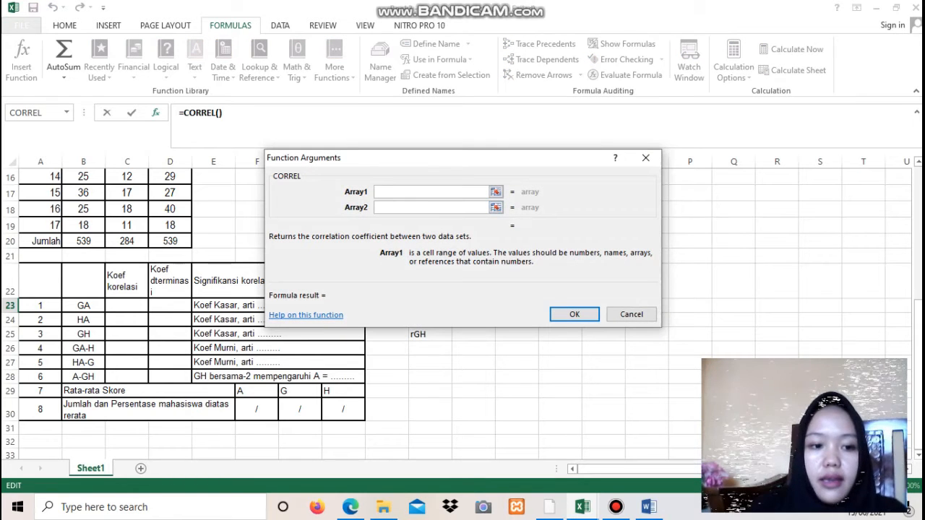
Set CORREL's Array1 to the G scores in B3:B19 and make Array2 the active argument
scroll(108, 311, up, 5)
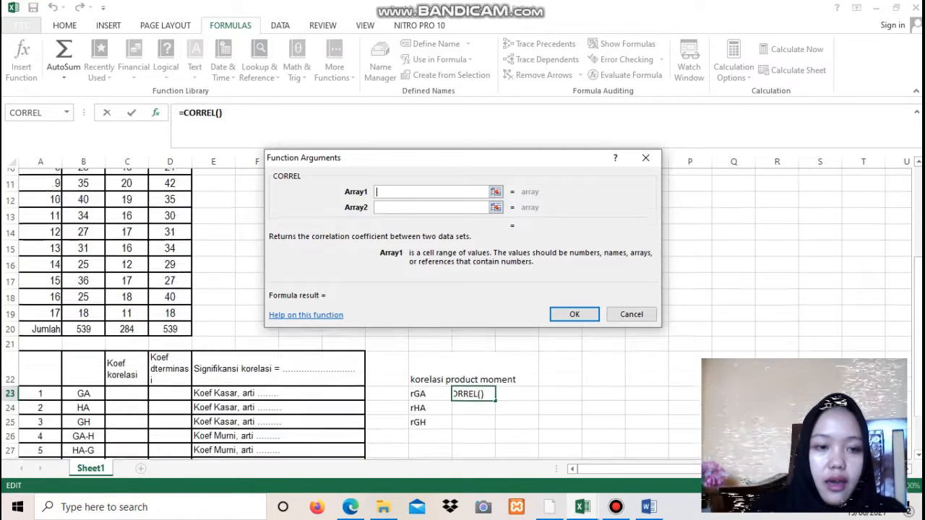
click(84, 206)
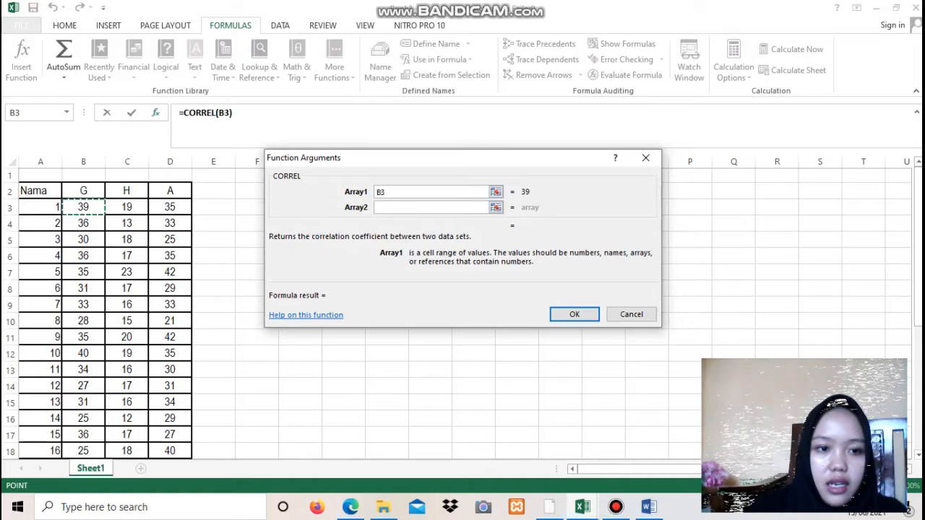
drag(103, 207, 103, 436)
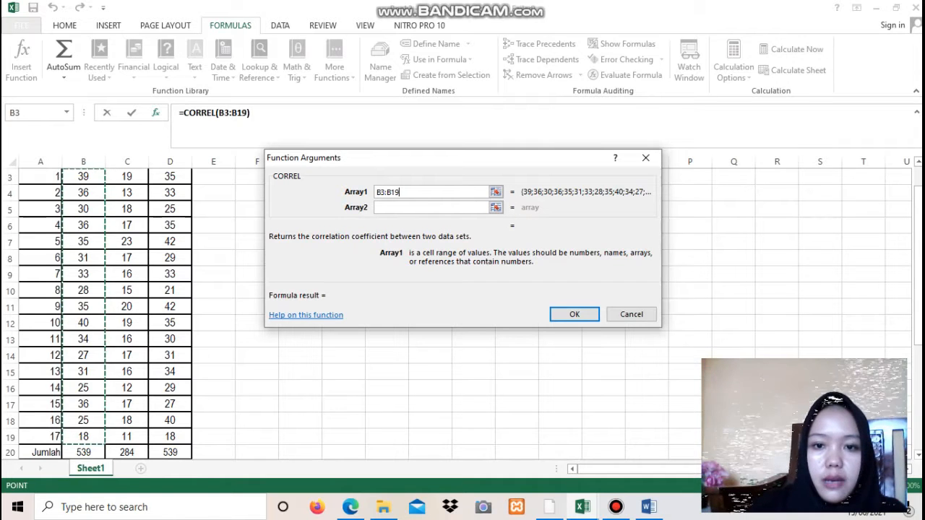
click(495, 207)
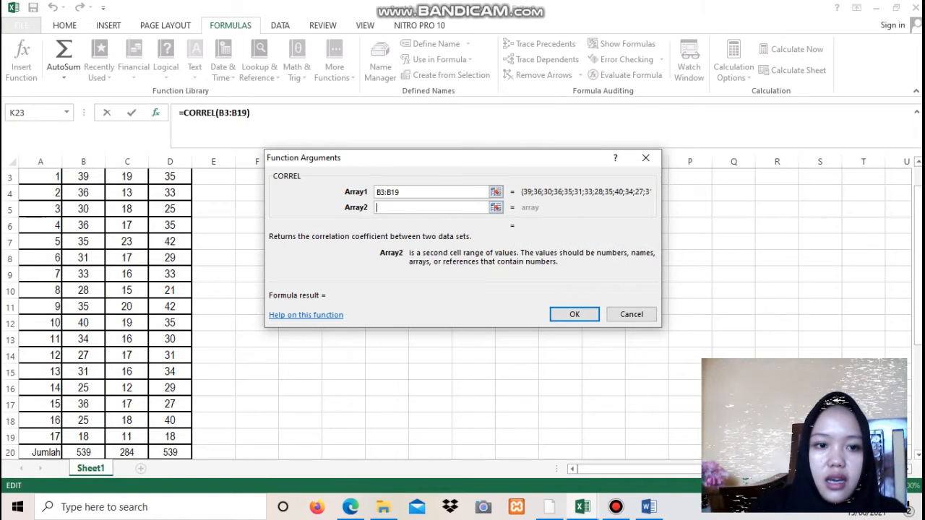
scroll(98, 310, up, 1)
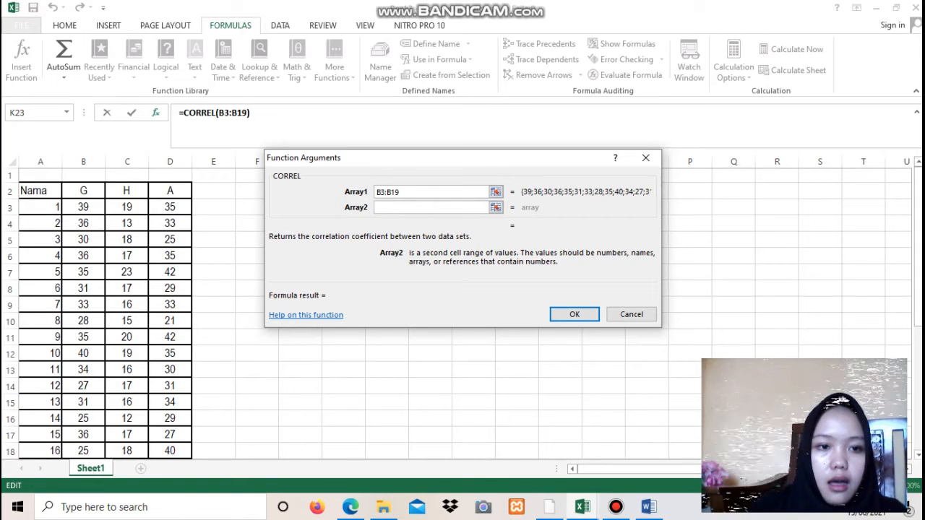
click(170, 207)
drag(182, 203, 213, 437)
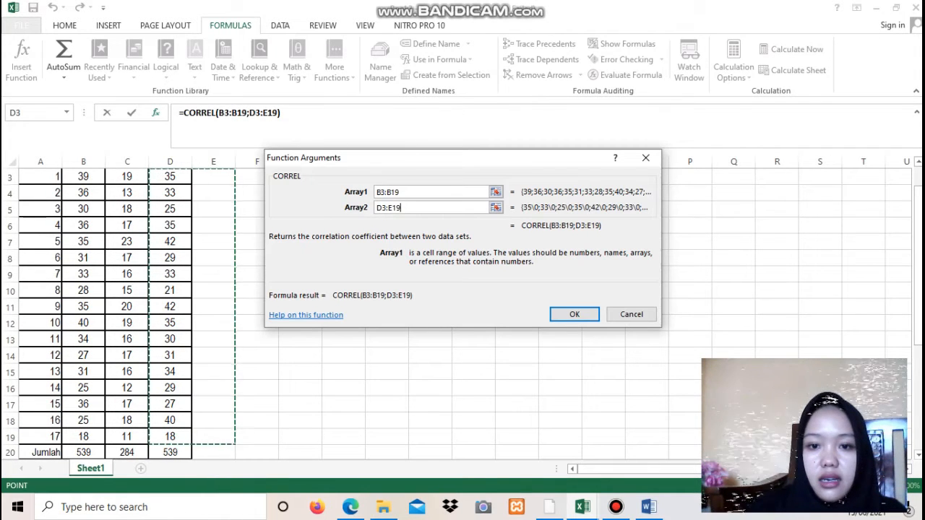
click(170, 355)
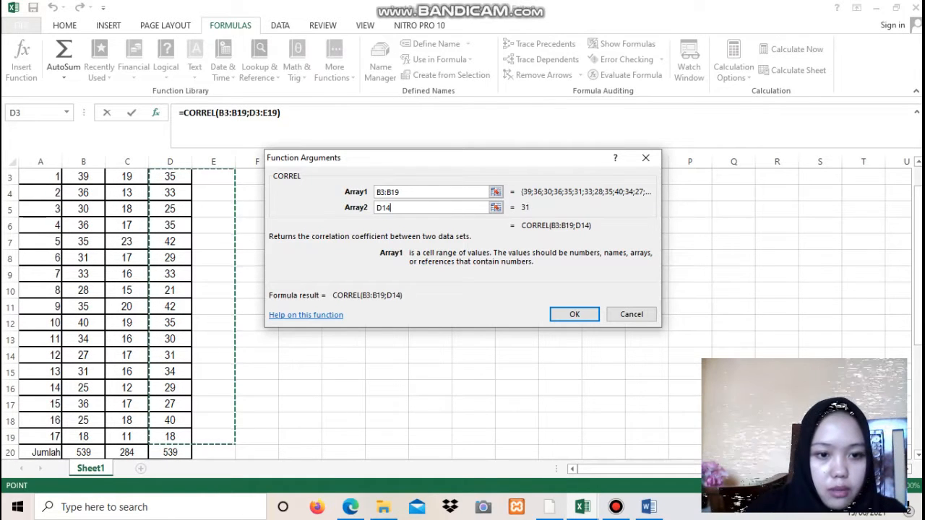
Set CORREL's Array2 to the A scores in D3:D19, excluding the total row
scroll(170, 355, up, 1)
scroll(169, 355, down, 1)
scroll(170, 355, up, 1)
click(170, 207)
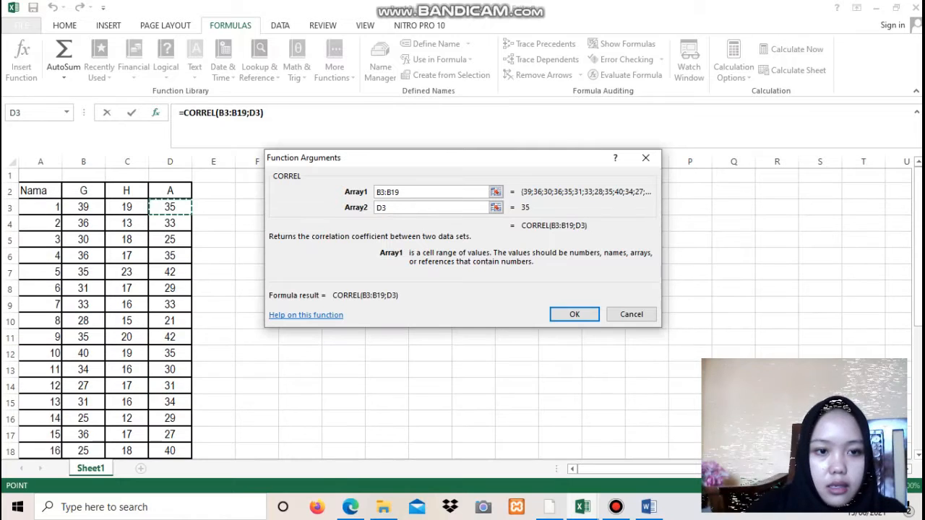
drag(169, 207, 173, 422)
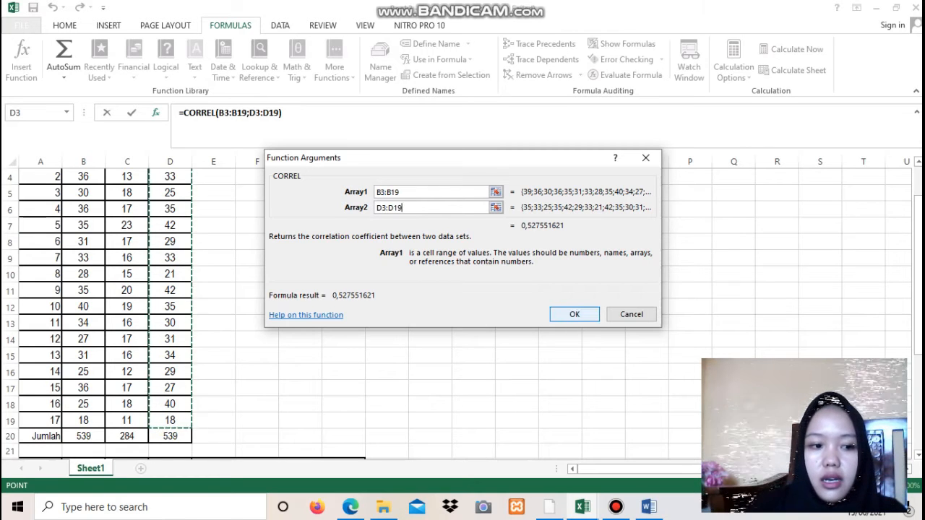
Accept the rGA correlation formula and insert the statistical function CORREL in cell K24, next to the rHA label
click(575, 313)
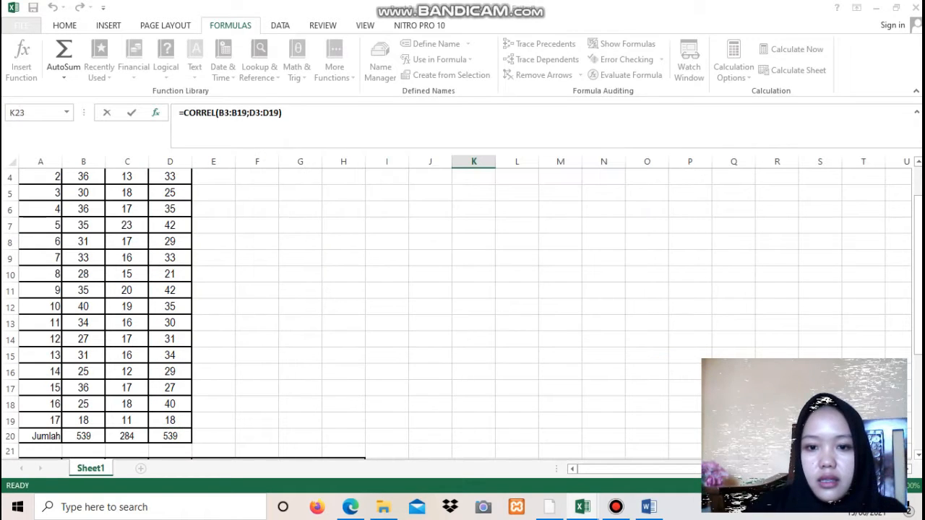
scroll(462, 311, down, 2)
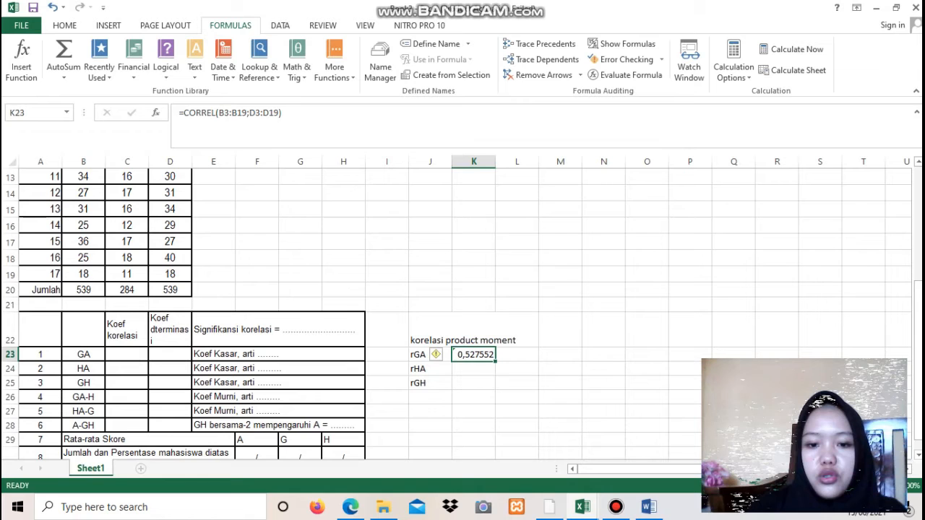
scroll(462, 311, down, 1)
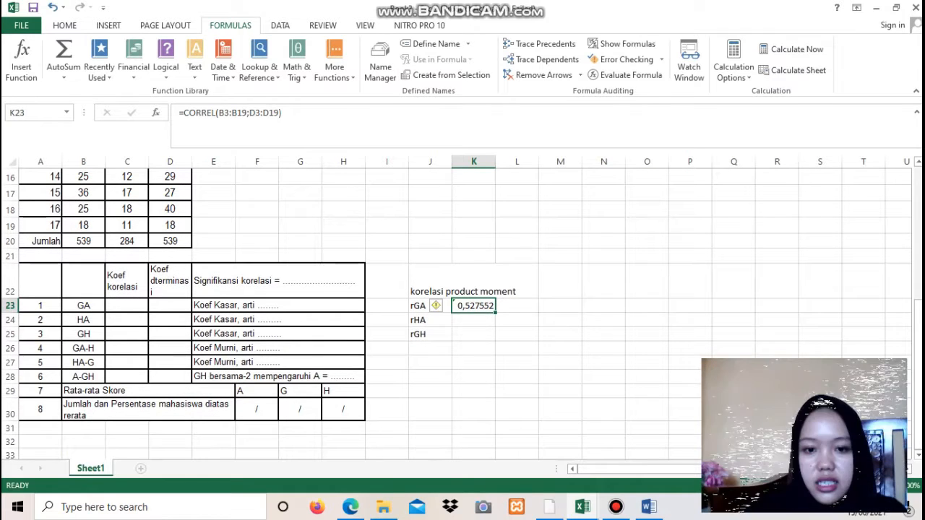
click(474, 320)
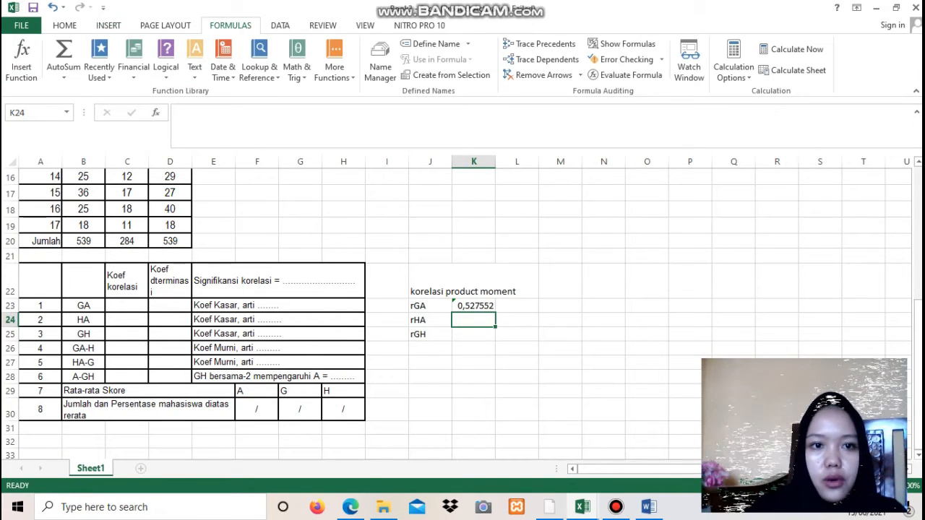
click(21, 59)
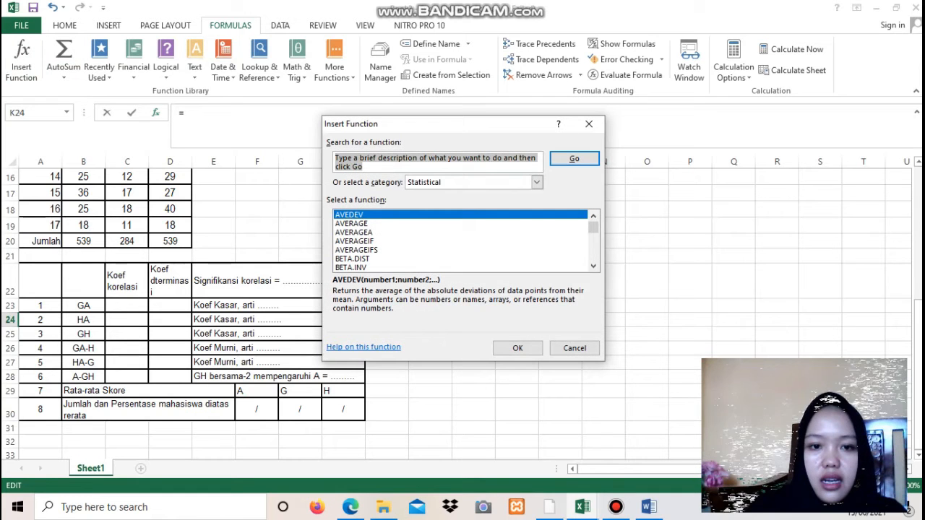
scroll(462, 241, down, 4)
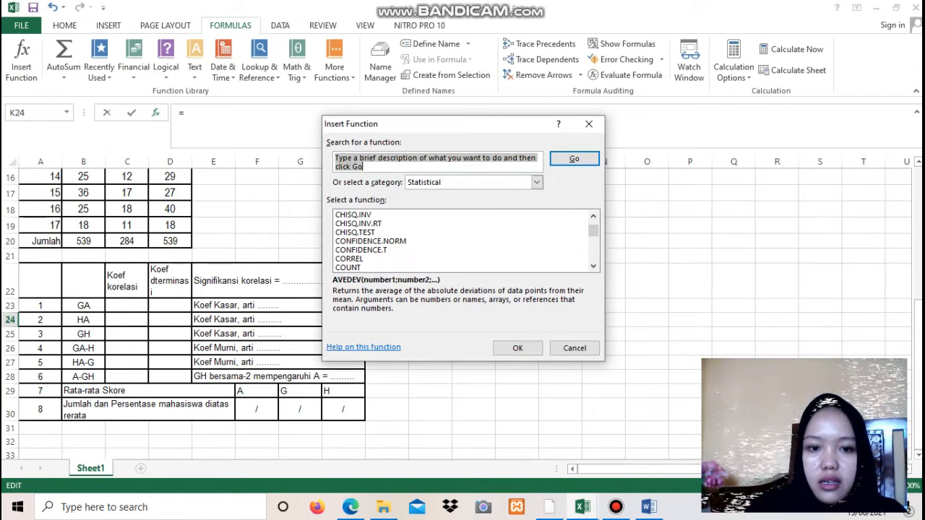
click(349, 258)
click(517, 347)
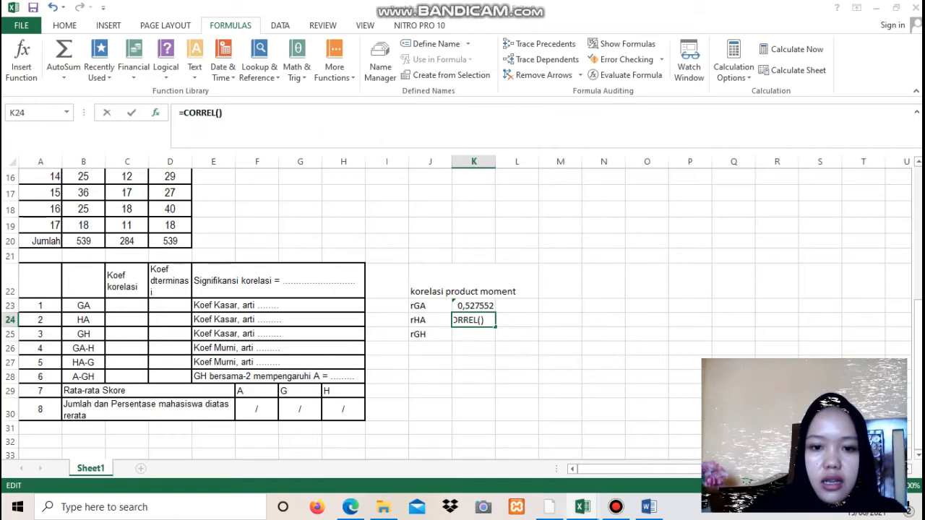
Correlate the H scores in C3:C19 as Array1 with the A scores in D3:D19 as Array2 and accept the formula
scroll(130, 311, up, 5)
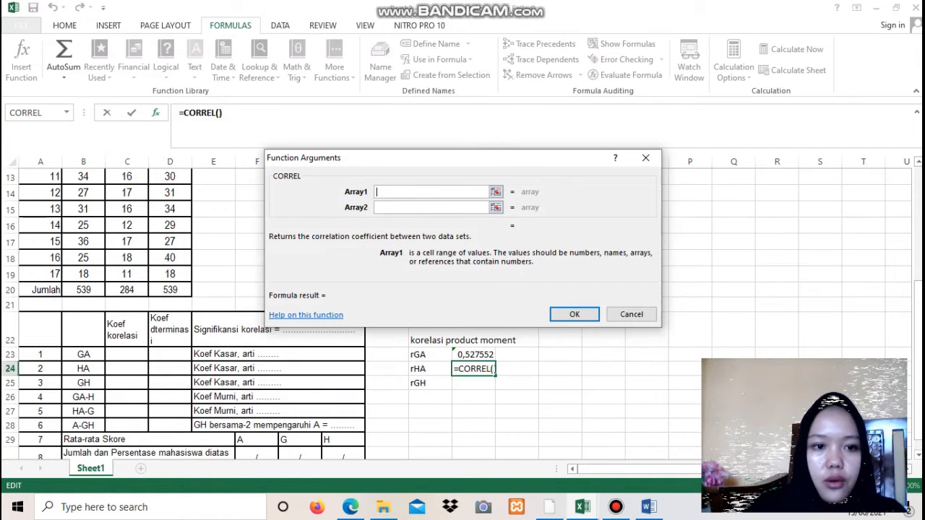
drag(141, 208, 144, 448)
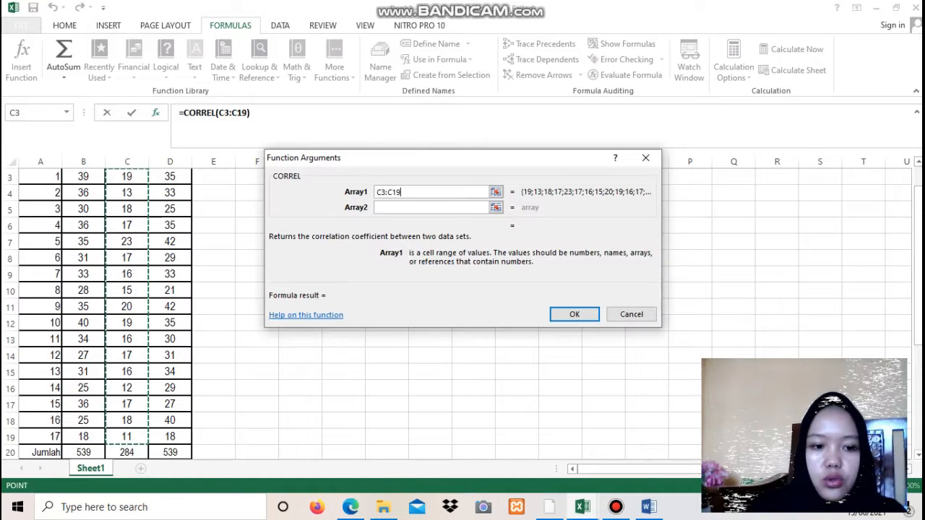
click(404, 207)
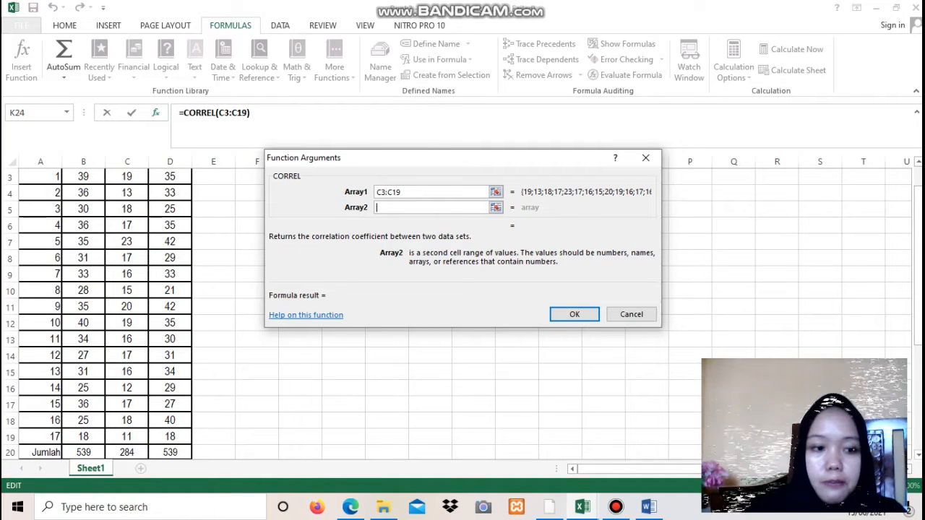
scroll(170, 314, up, 1)
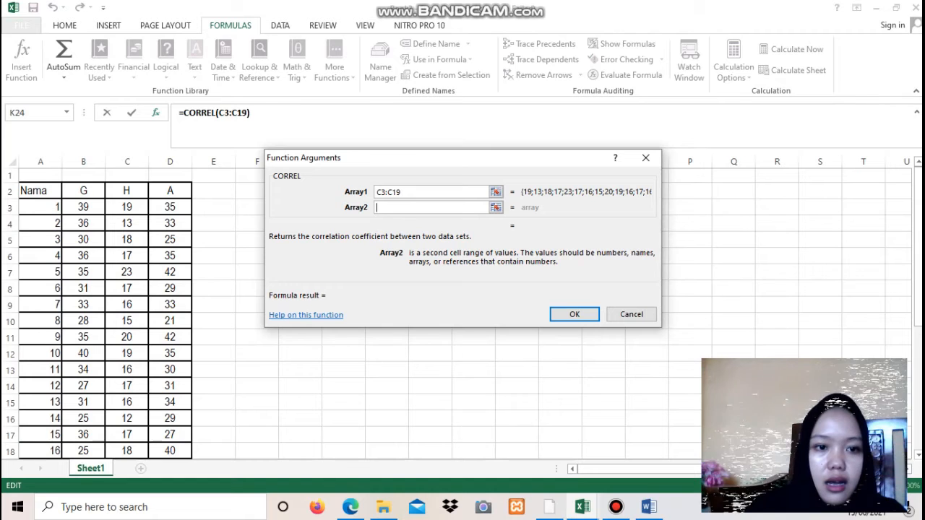
drag(173, 201, 190, 447)
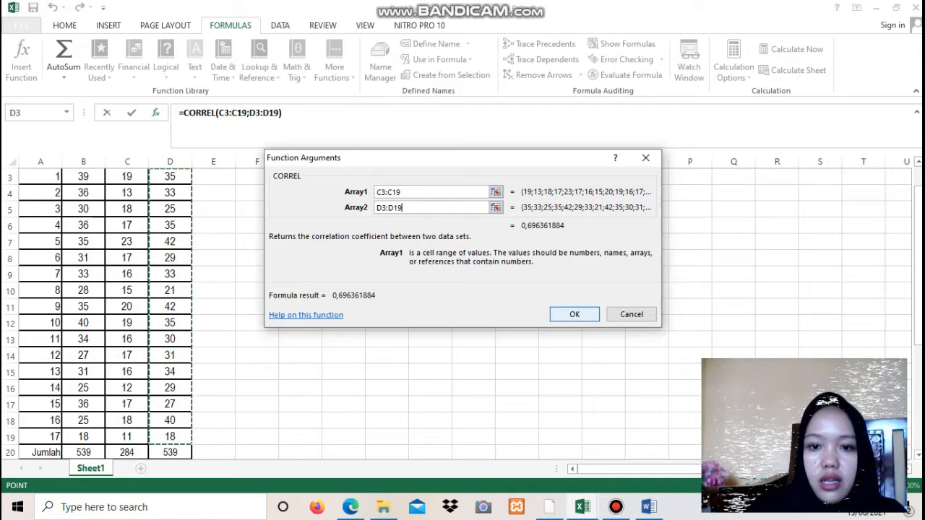
key(Return)
Insert the statistical function CORREL in cell K25, next to the rGH label
scroll(462, 311, down, 3)
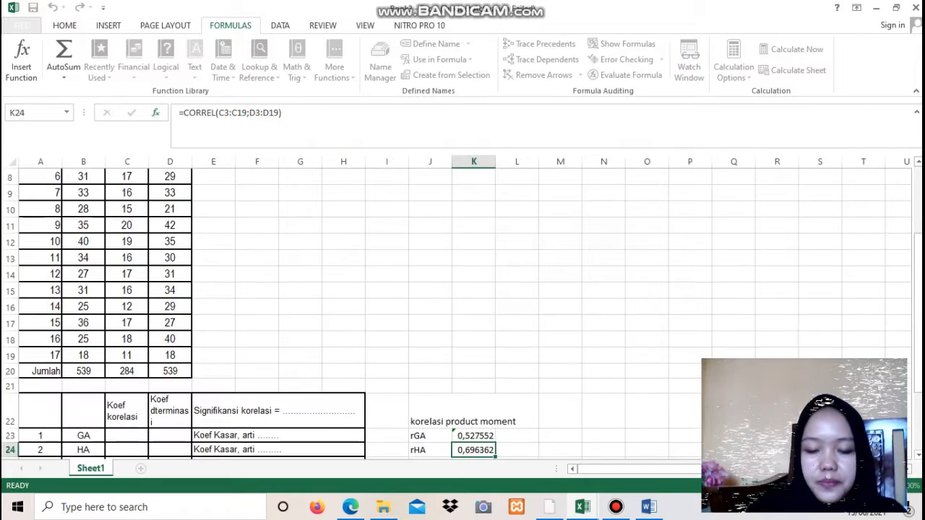
scroll(462, 311, down, 3)
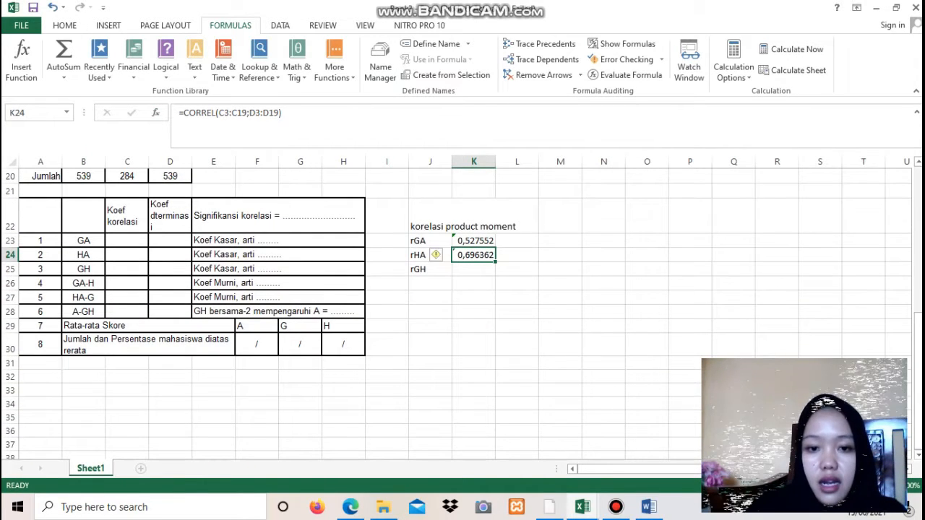
click(473, 268)
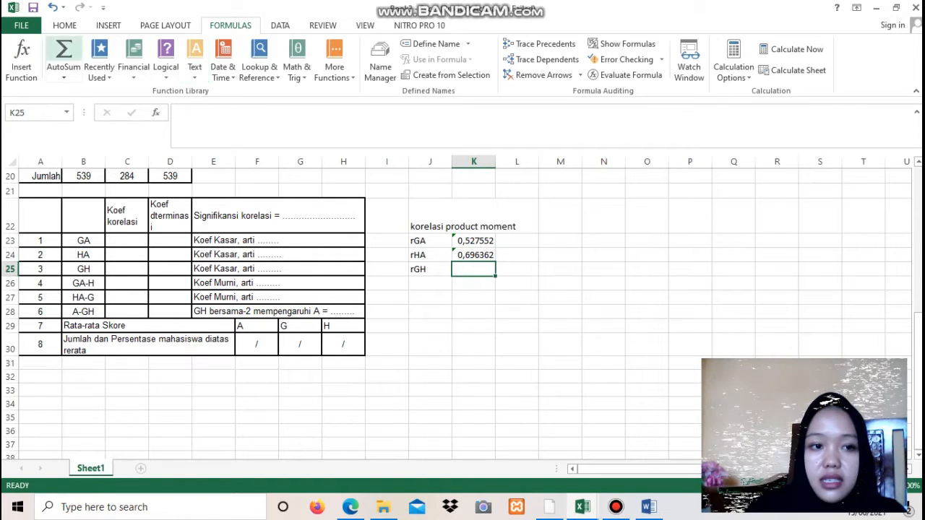
click(21, 61)
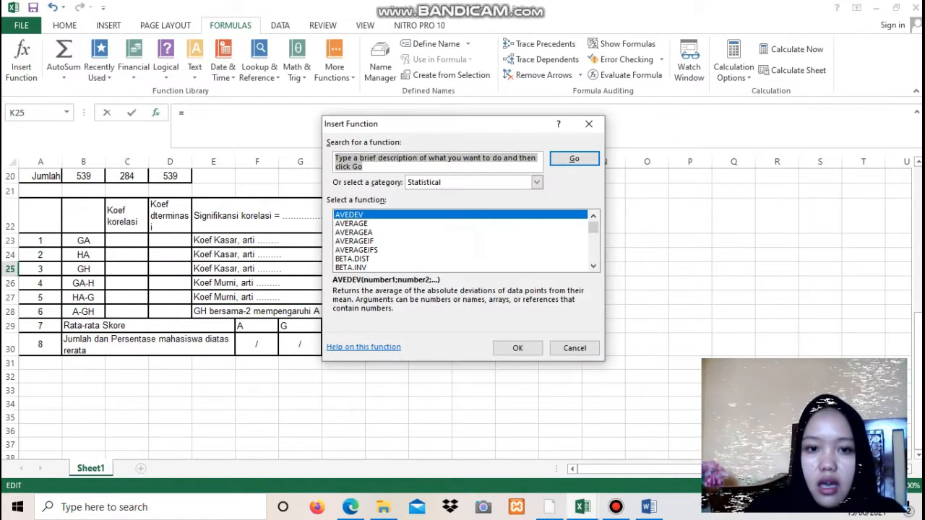
scroll(463, 241, down, 5)
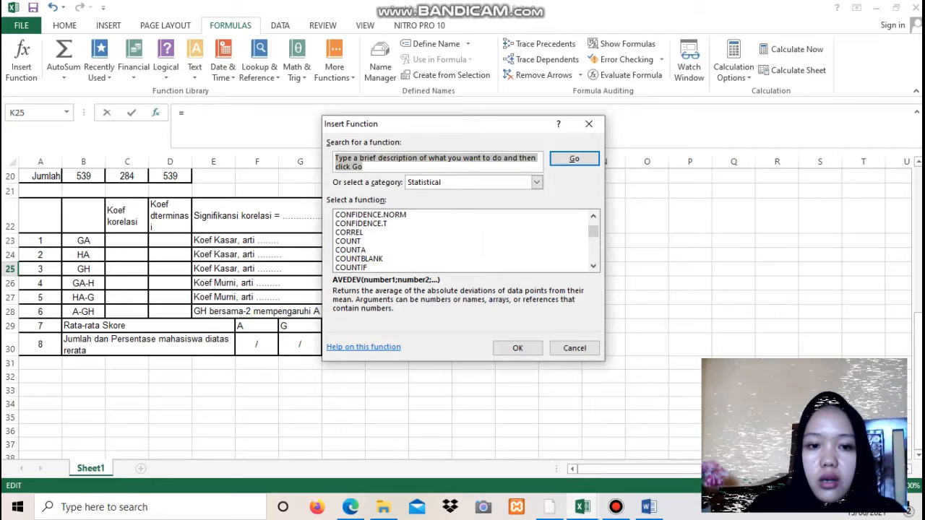
click(349, 233)
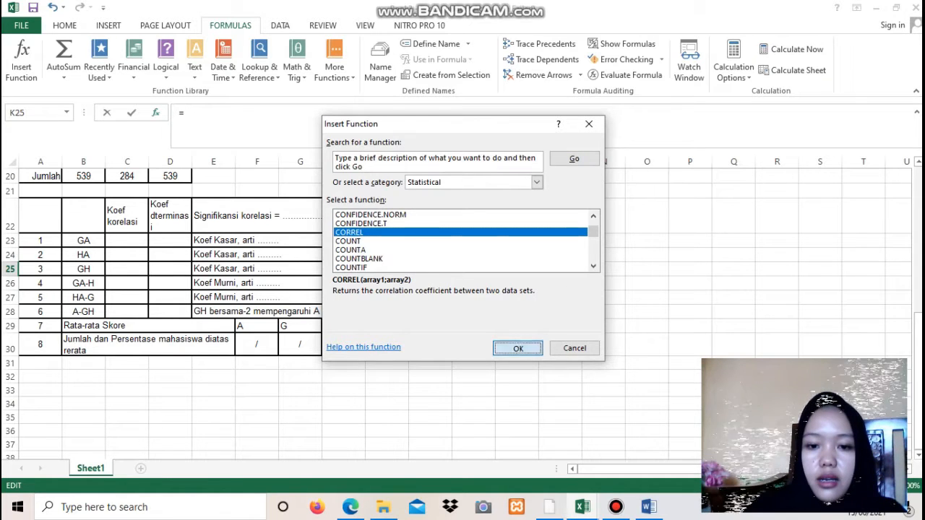
click(518, 348)
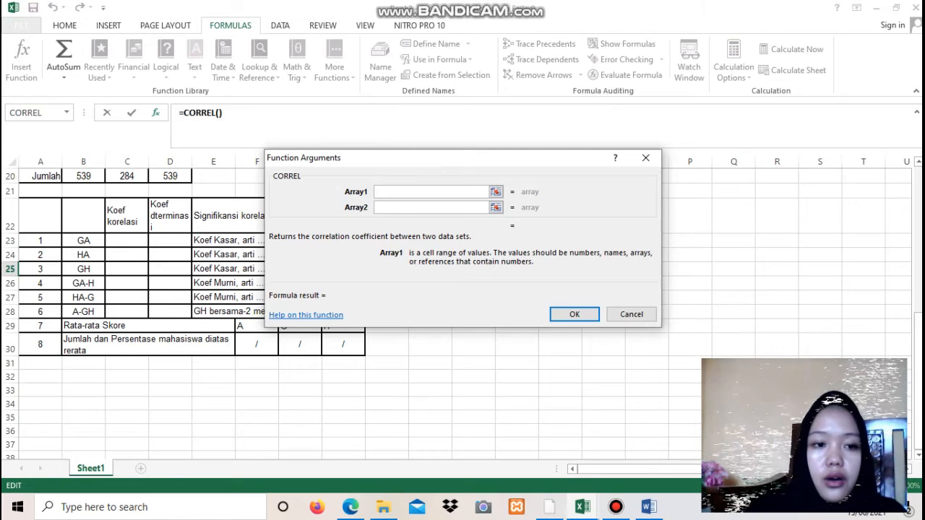
Set Array1 of the rGH correlation to the G scores in B3:B19, leaving out the total row
scroll(130, 310, up, 5)
scroll(130, 310, up, 2)
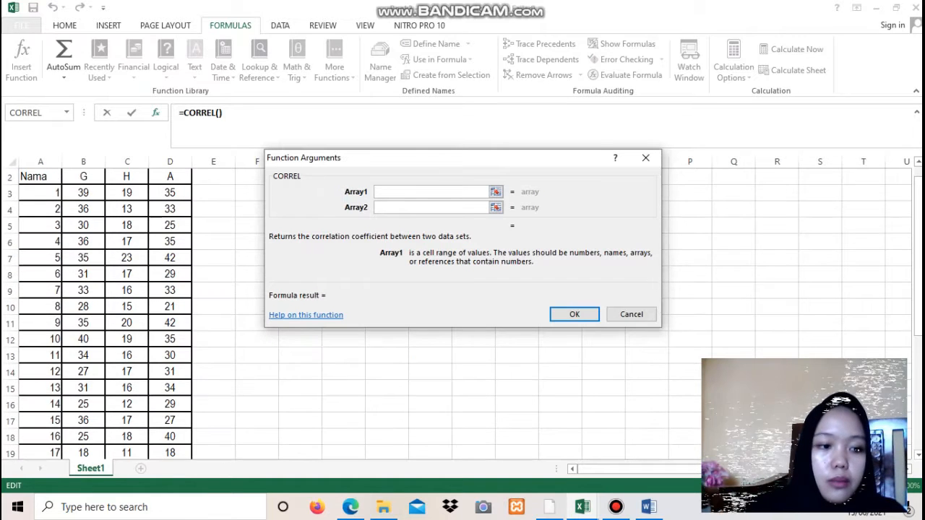
drag(83, 206, 91, 439)
scroll(90, 325, up, 2)
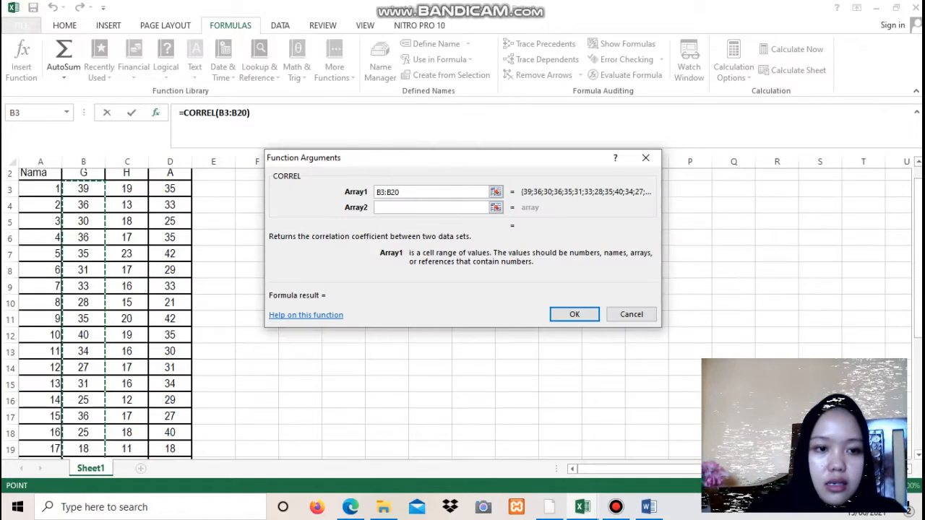
click(83, 207)
drag(65, 209, 83, 437)
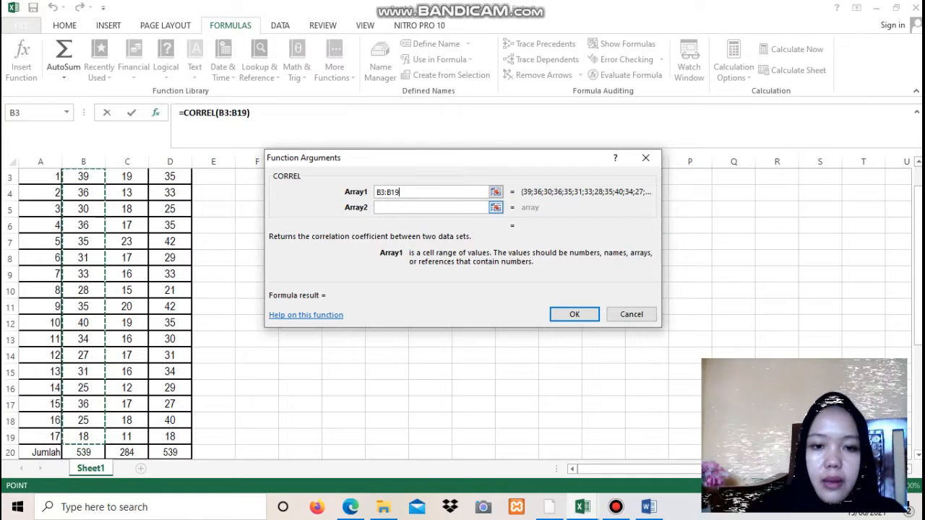
Set Array2 of the rGH correlation to the H scores in C3:C19 and accept the formula
click(433, 207)
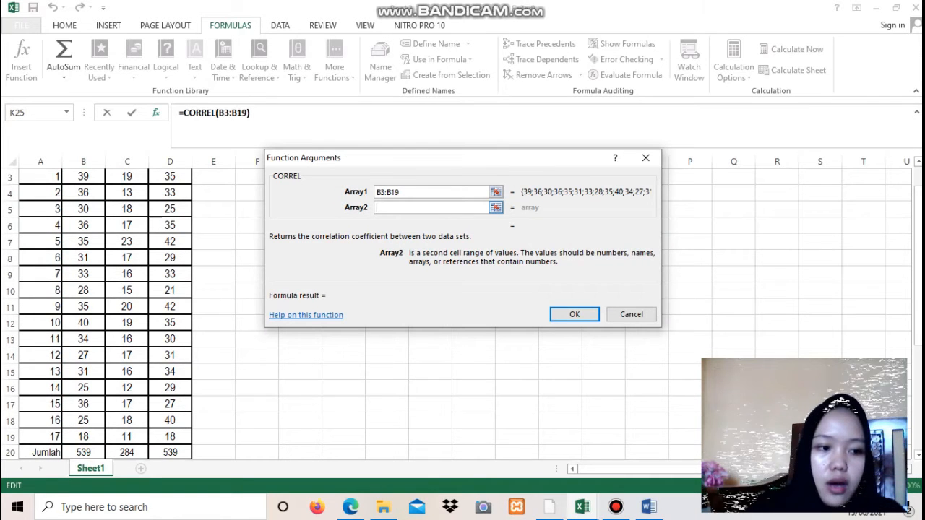
scroll(126, 195, up, 1)
click(127, 207)
drag(126, 207, 126, 438)
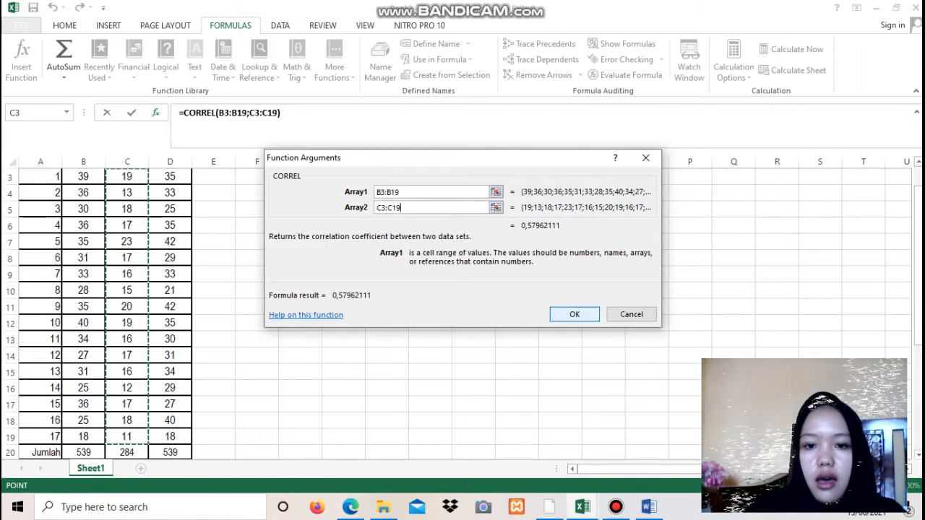
key(Return)
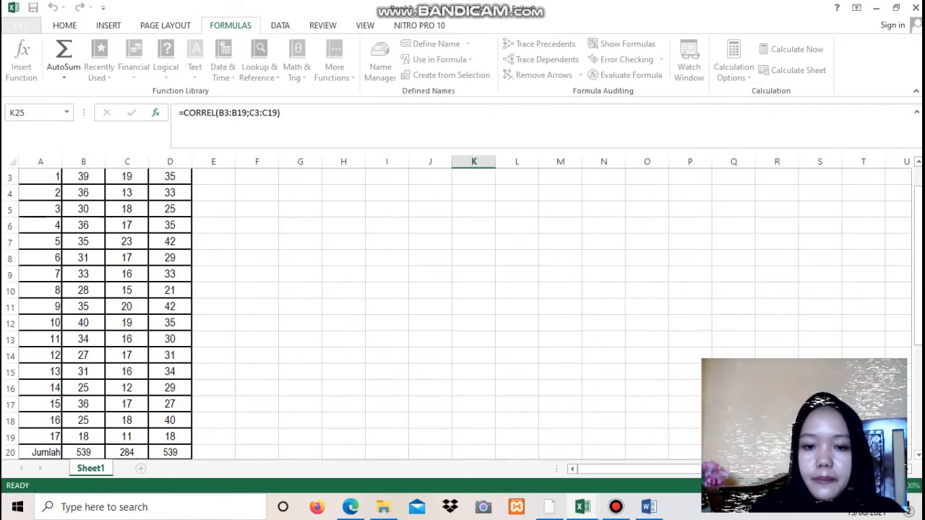
scroll(463, 304, down, 1)
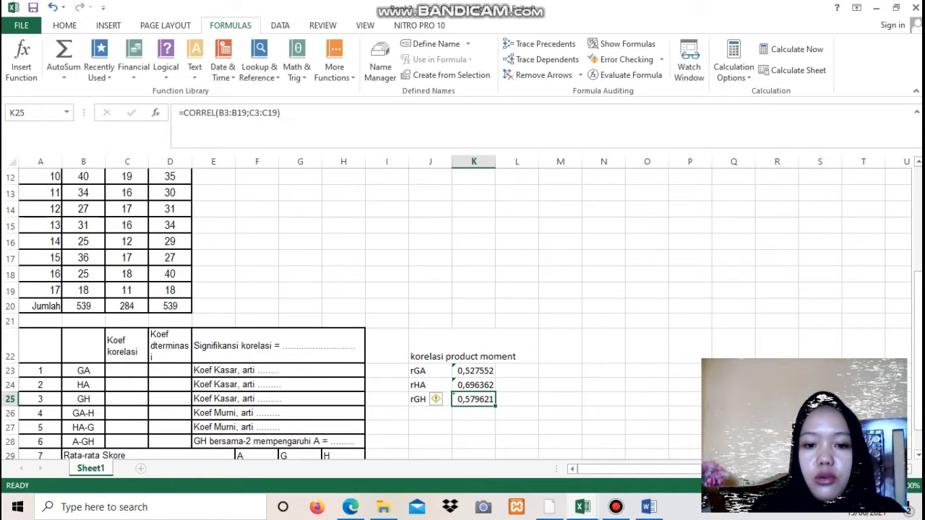
scroll(463, 303, down, 1)
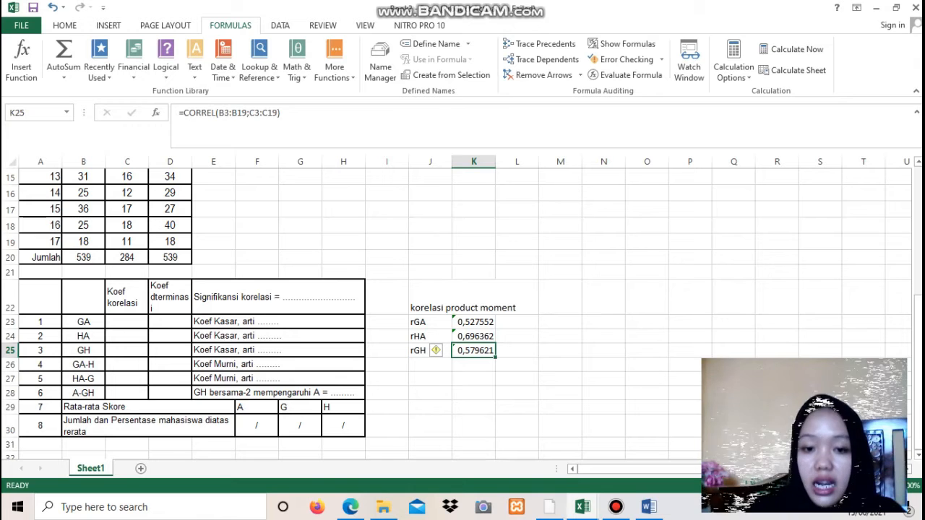
click(474, 322)
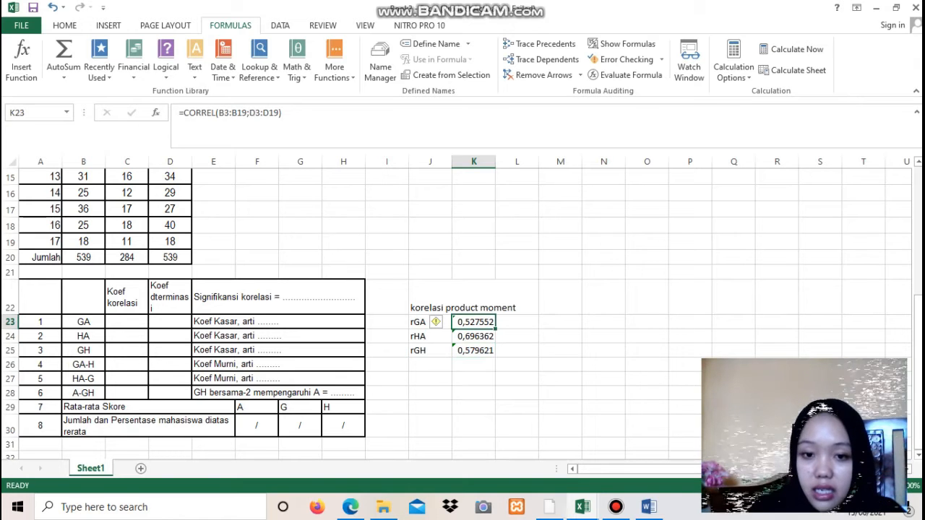
click(473, 351)
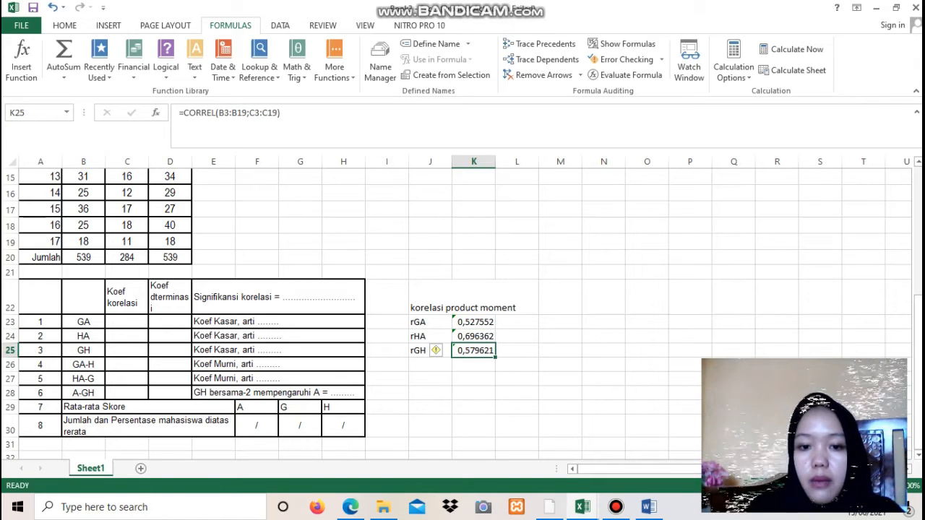
click(474, 336)
click(474, 350)
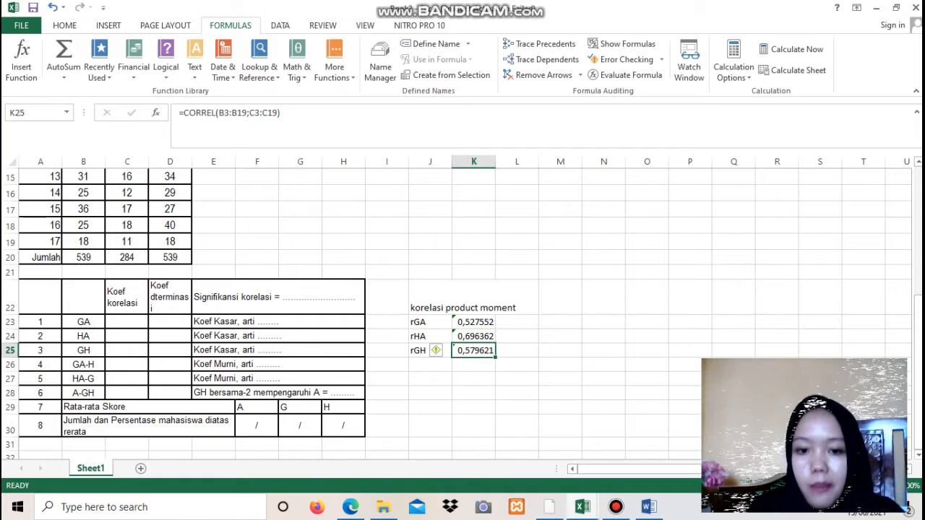
Enter the rGA interpretation "ini menunjukan bahwasanya nilai rGA lebih dari nilai R pada tabel" in cell L23
click(517, 322)
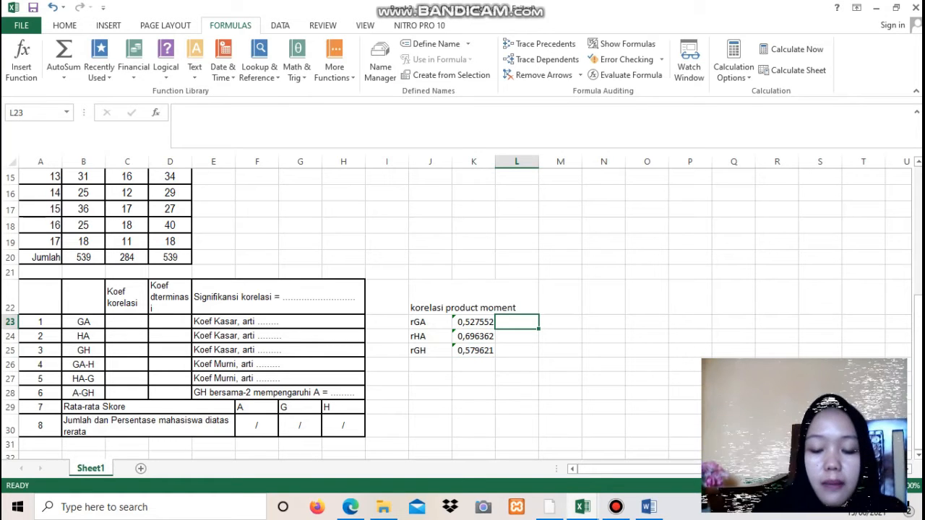
text(ini menunj)
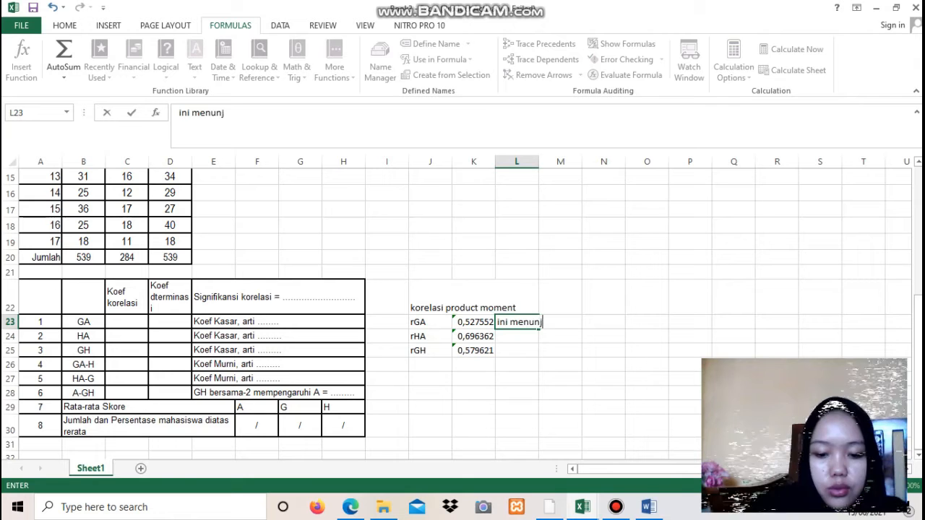
text(ukan bah)
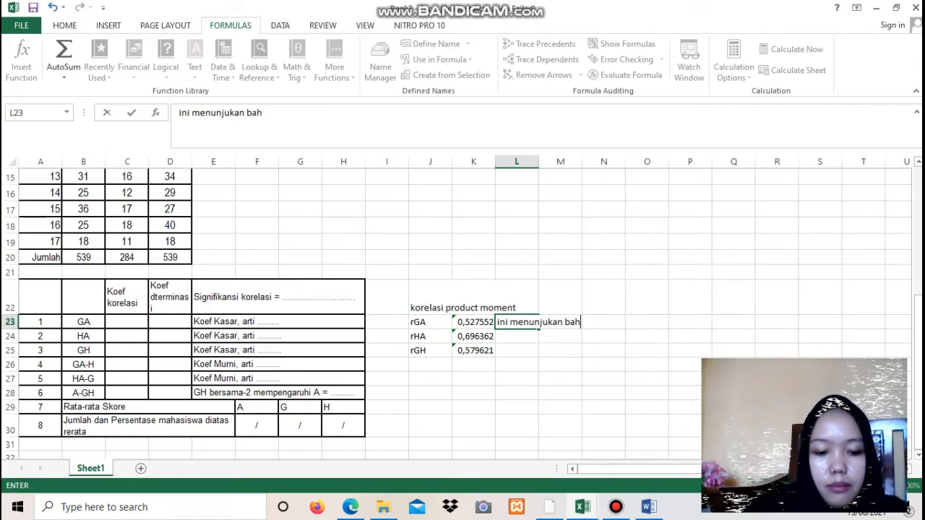
text(wasanya)
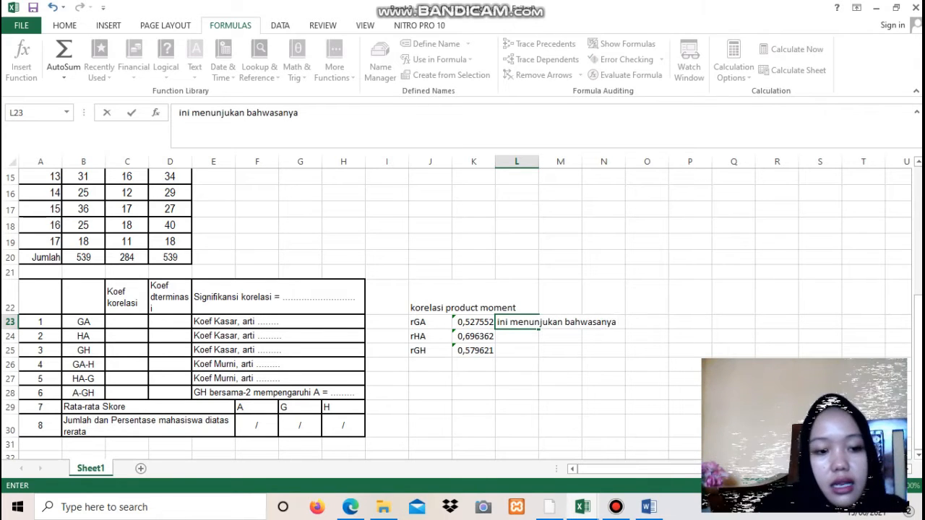
text( dar\\)
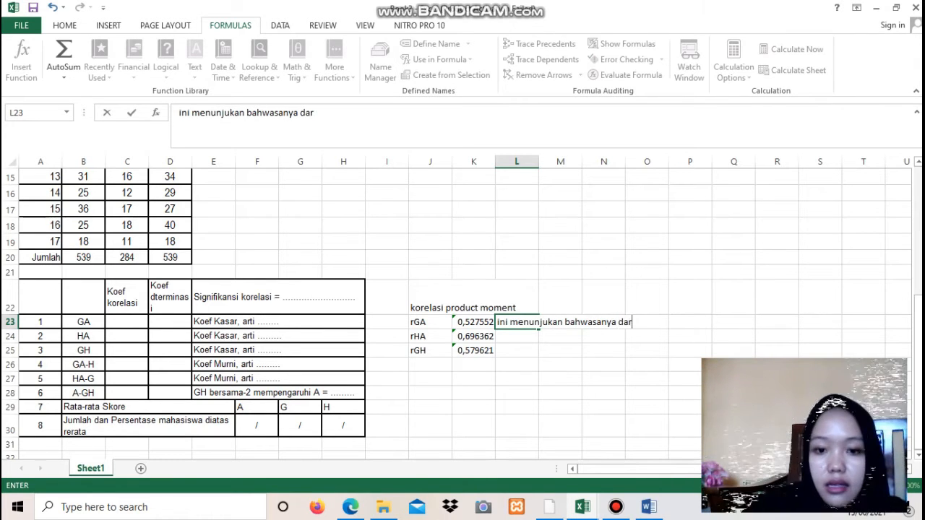
key(BackSpace)
key(BackSpace)
key(BackSpace)
key(BackSpace)
key(BackSpace)
key(BackSpace)
text(nilai )
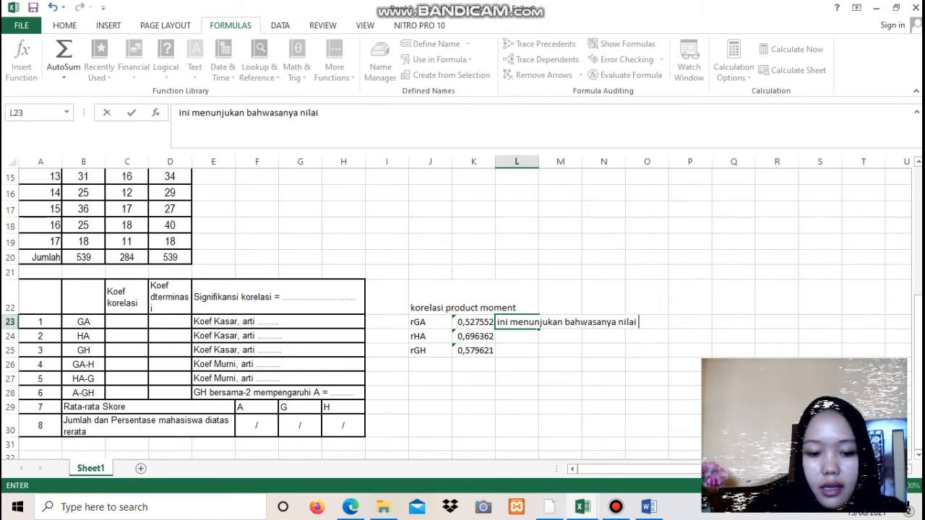
text(rGA )
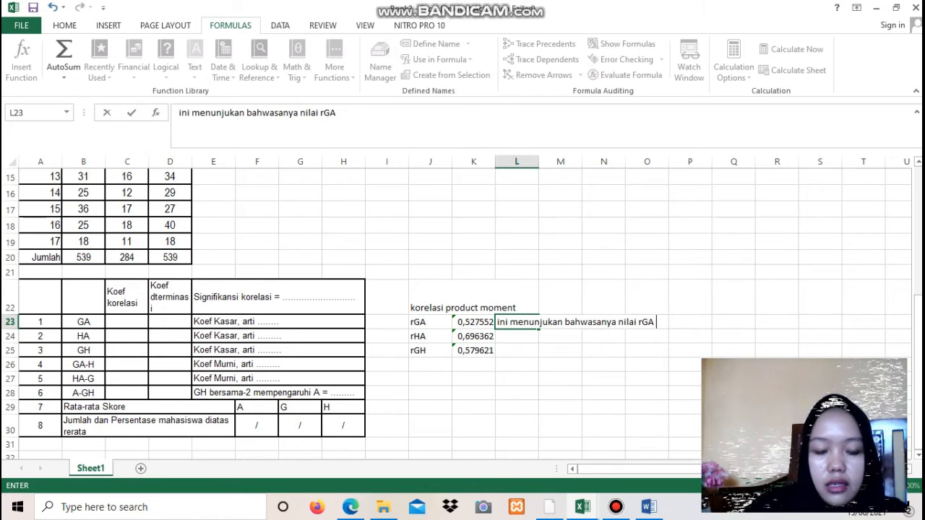
text(le)
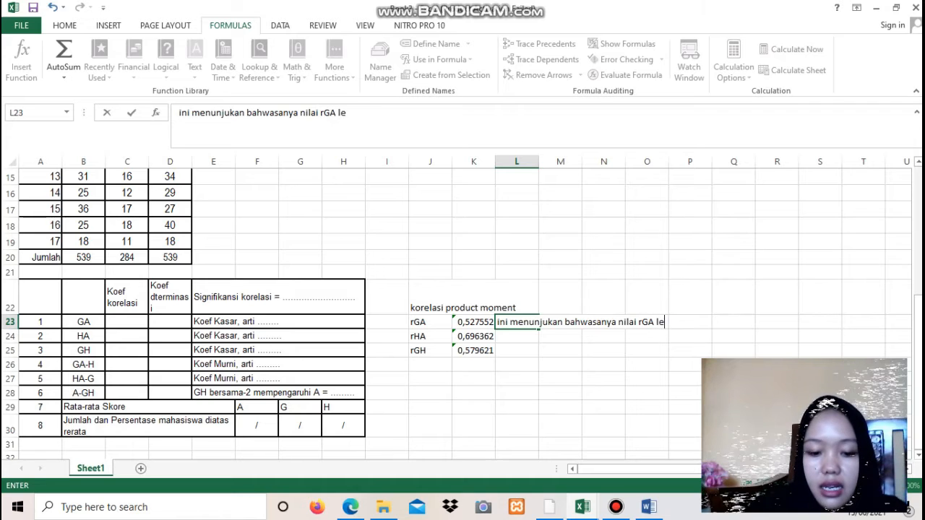
text(bih dar)
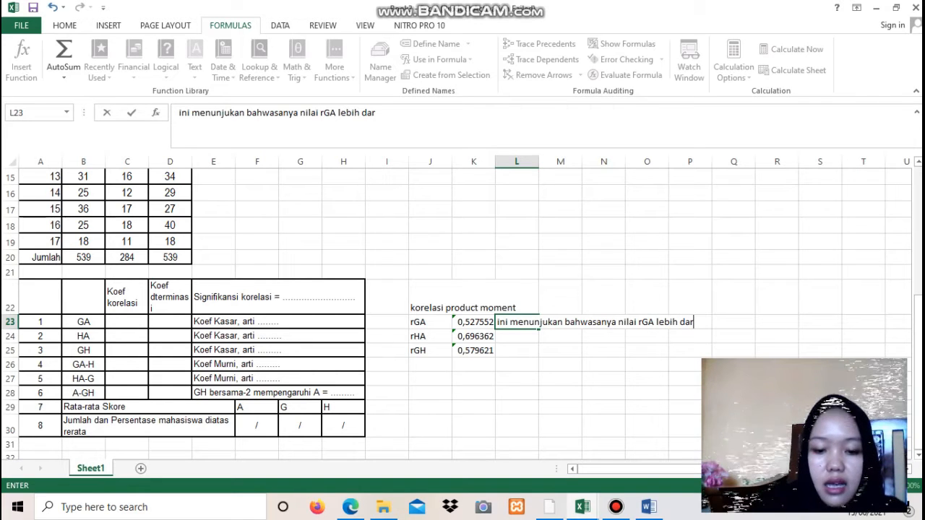
text(i nilai )
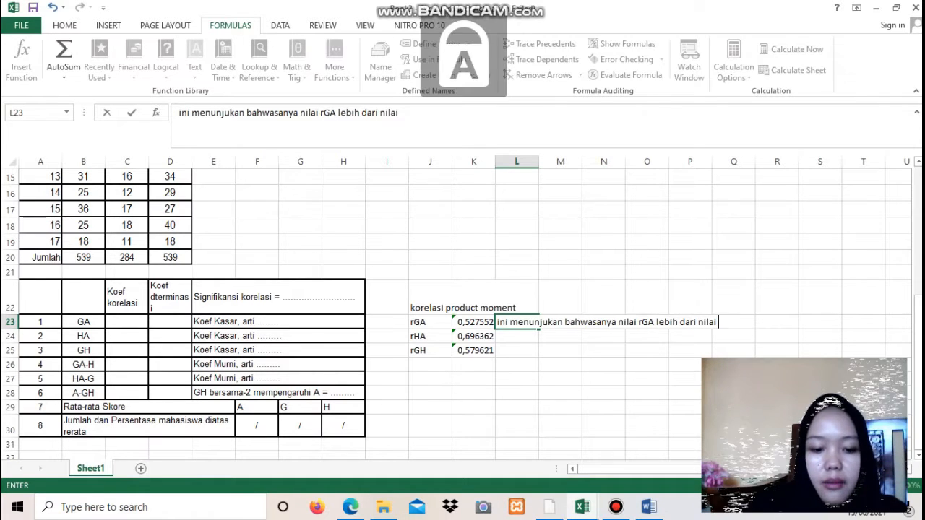
text(R pada tabel)
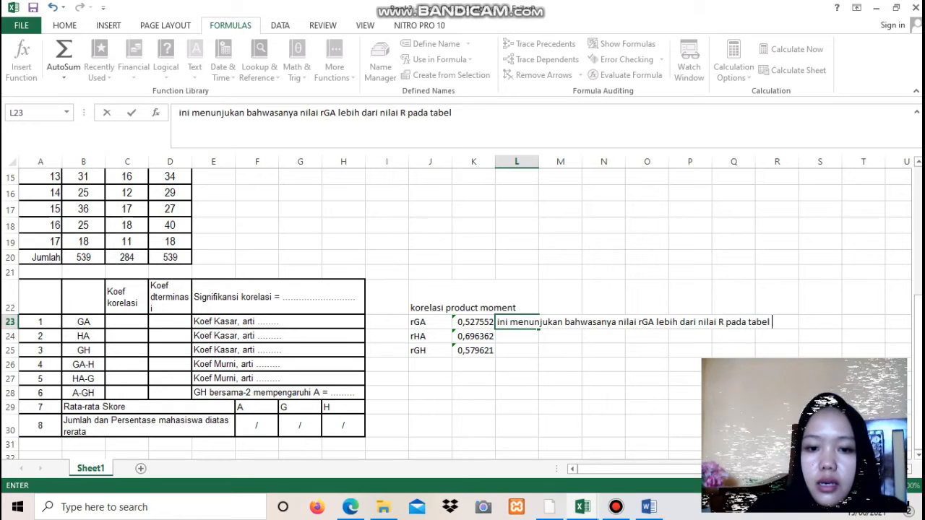
key(Return)
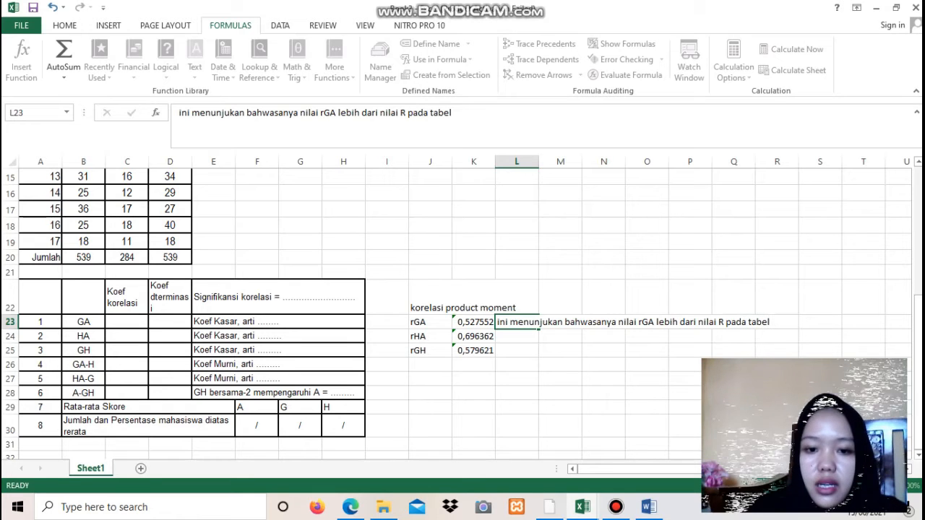
Enter the rHA interpretation "ini menunnjukan bahwsanya nilai rHA lebih dari nilai R pada tabel" in cell L24
text(ini me)
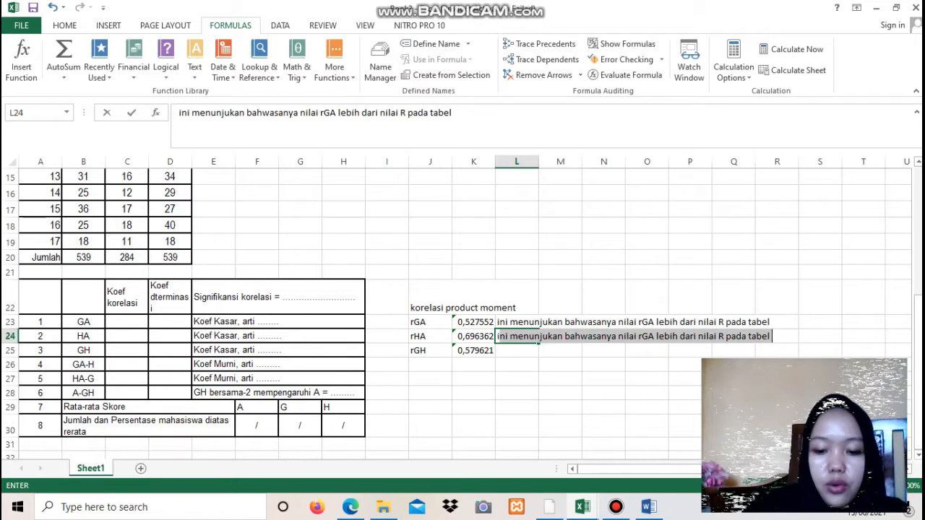
text(nunj)
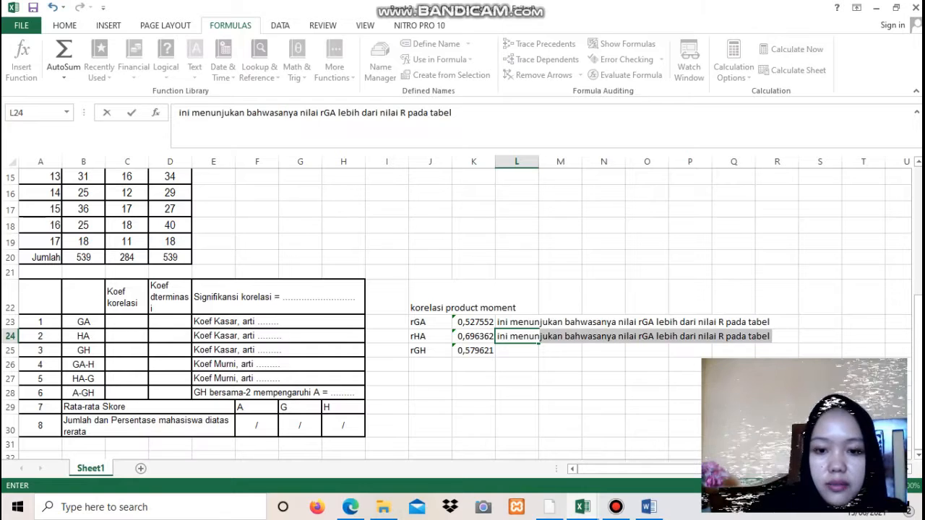
key(BackSpace)
text(njukan )
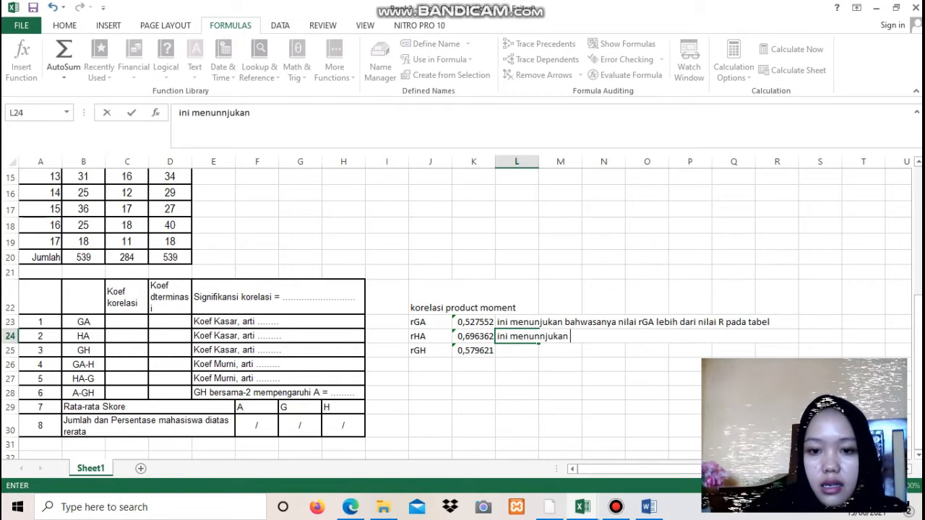
text(bahwa)
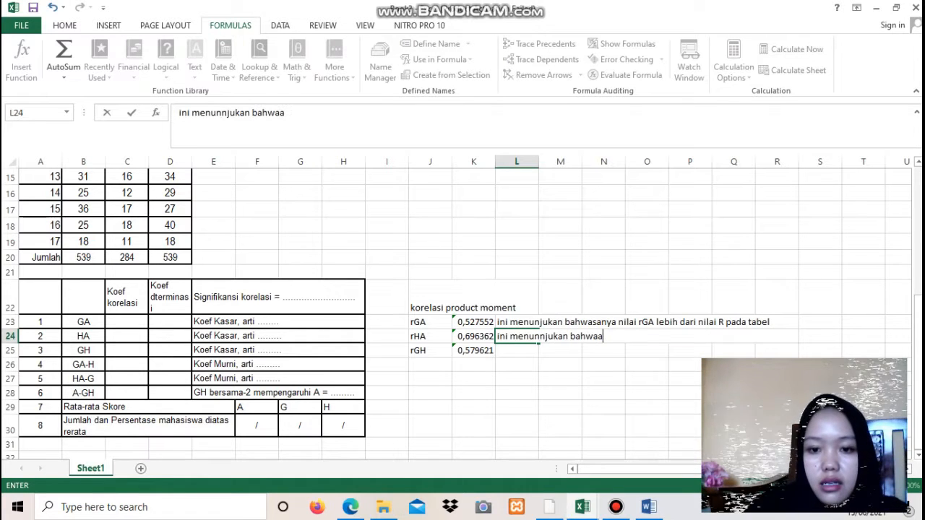
key(BackSpace)
text(sanya nilai rHA)
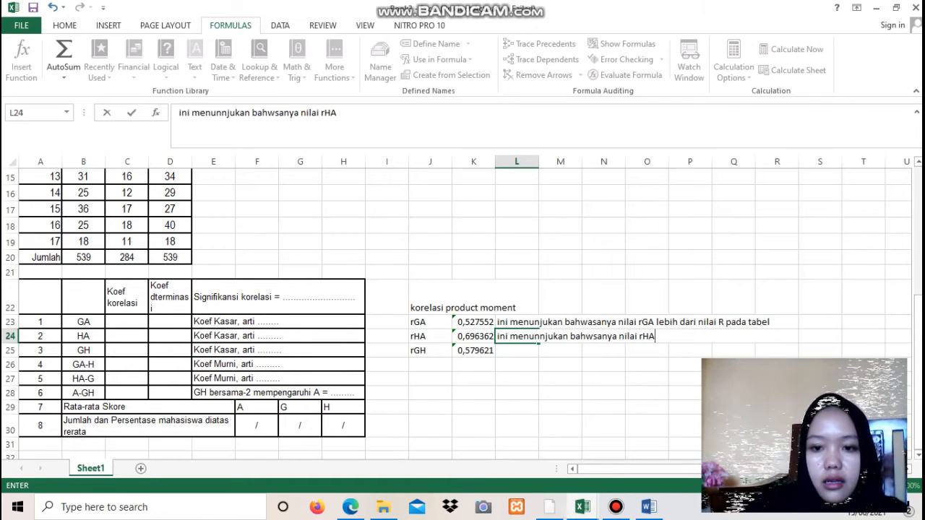
text( lebih dari nilai R pada tabe)
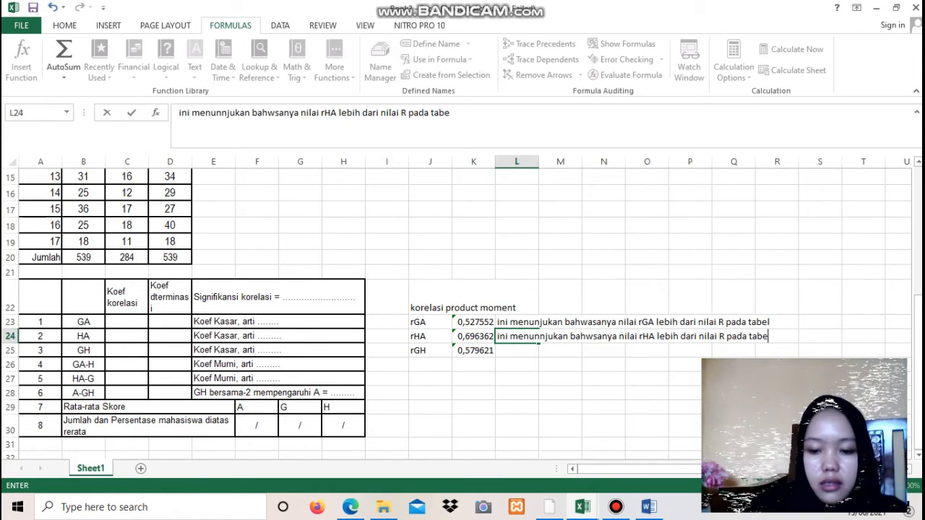
text(l)
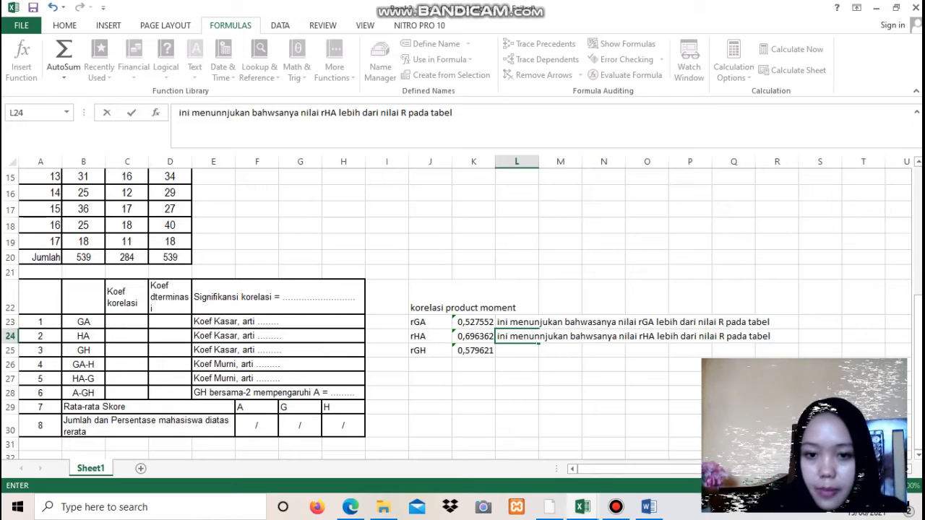
key(Return)
key(Return)
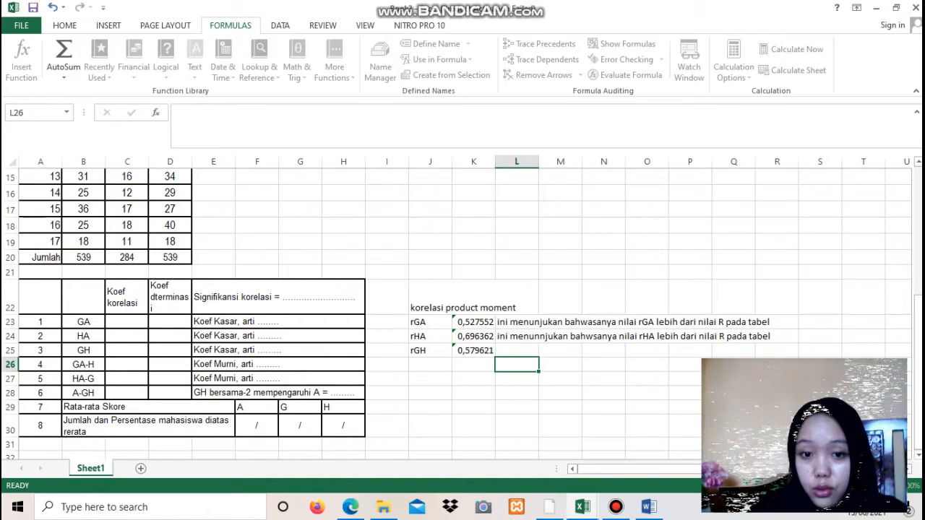
Write the rGH interpretation "ini menunjukan bahwasanya nilai rGH kurang dari nilai R pada tabel" in cell L25
key(Up)
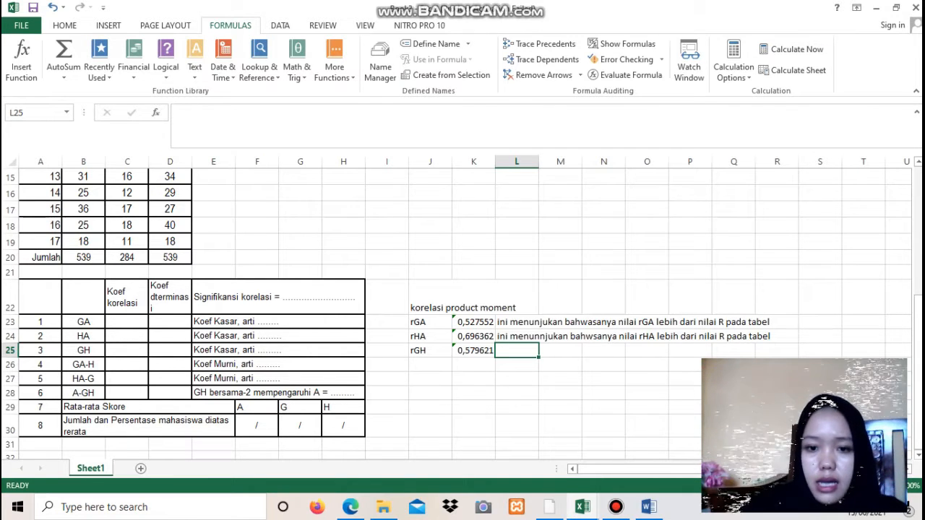
text(ini mennu)
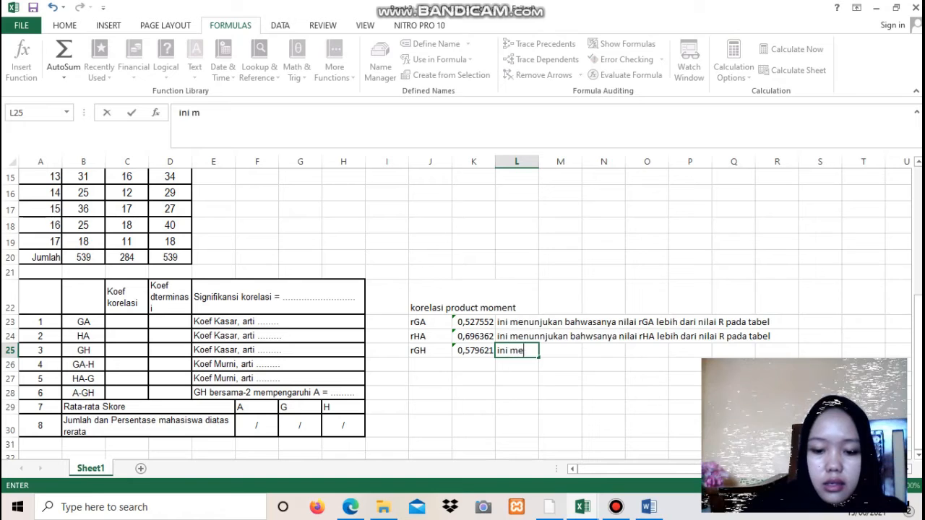
key(BackSpace)
key(BackSpace)
text(unjukan )
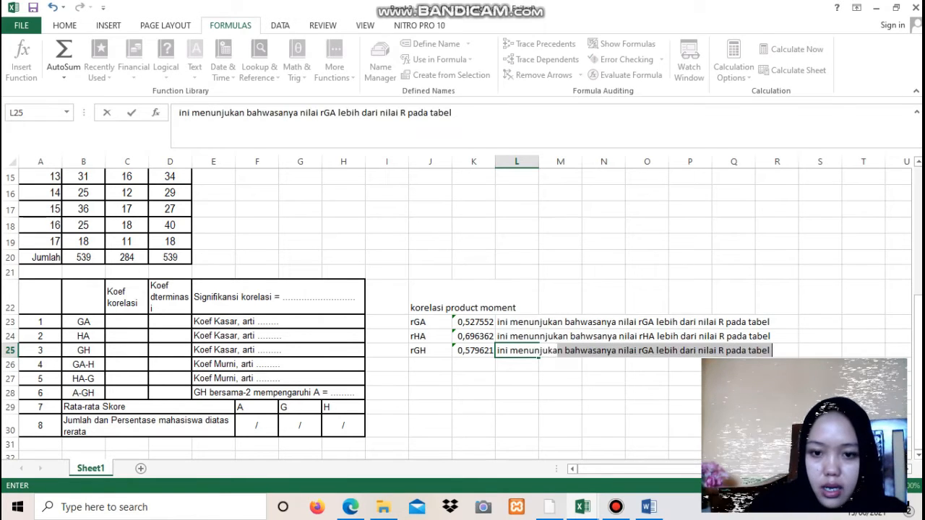
text(bahwasa)
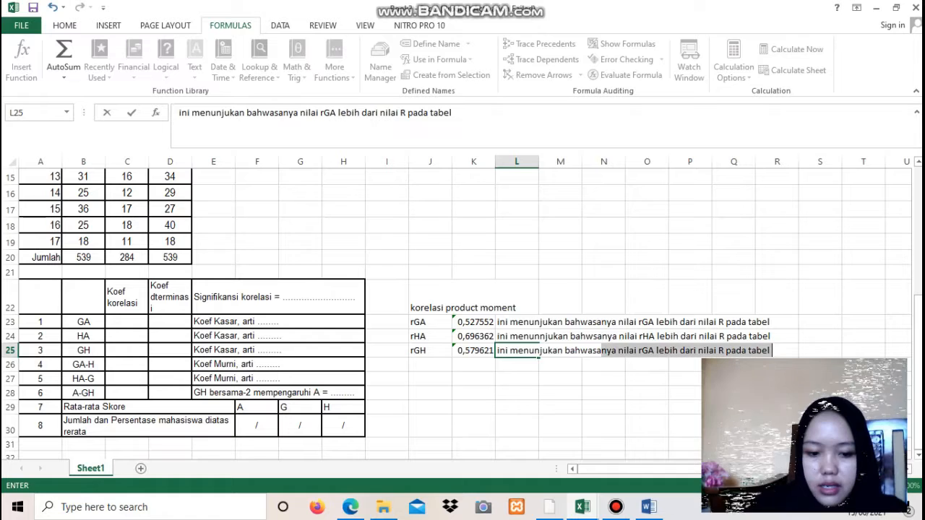
text(nya nilai)
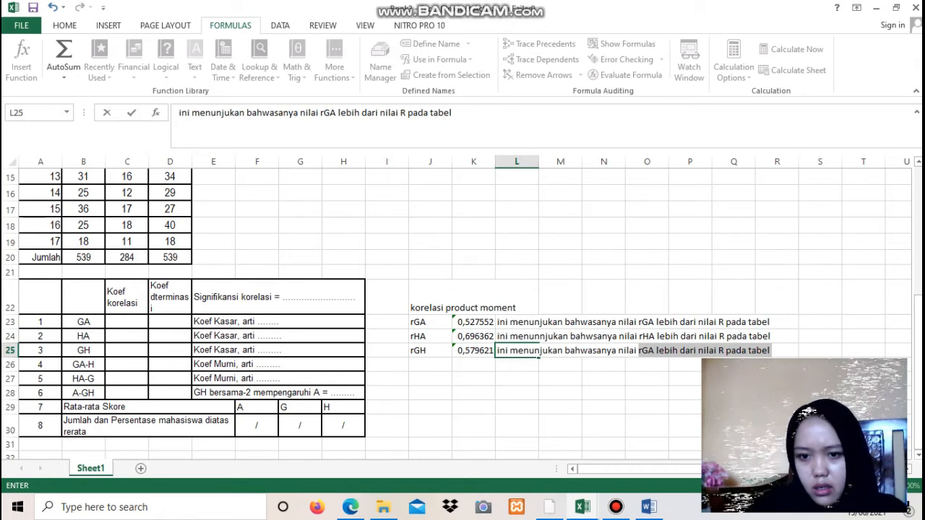
text(rGHlebi)
key(BackSpace)
key(BackSpace)
key(BackSpace)
key(BackSpace)
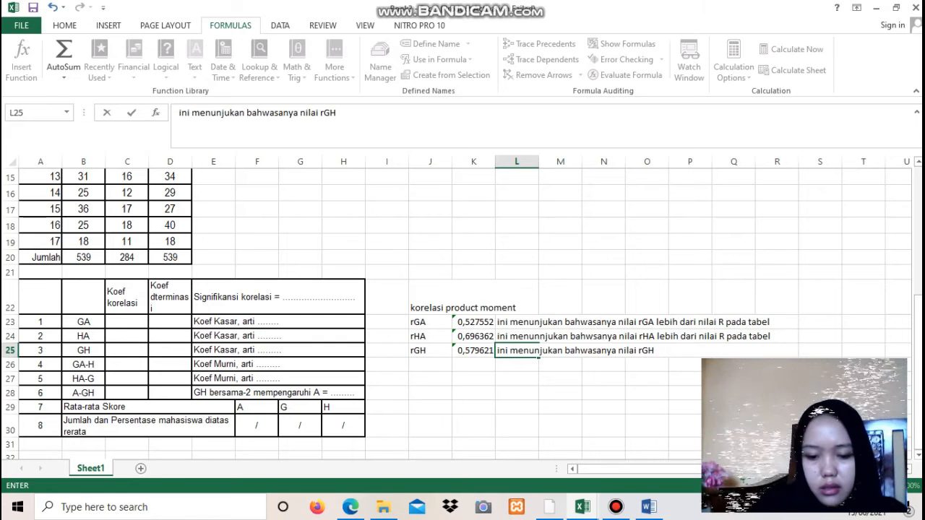
text(kurang ata)
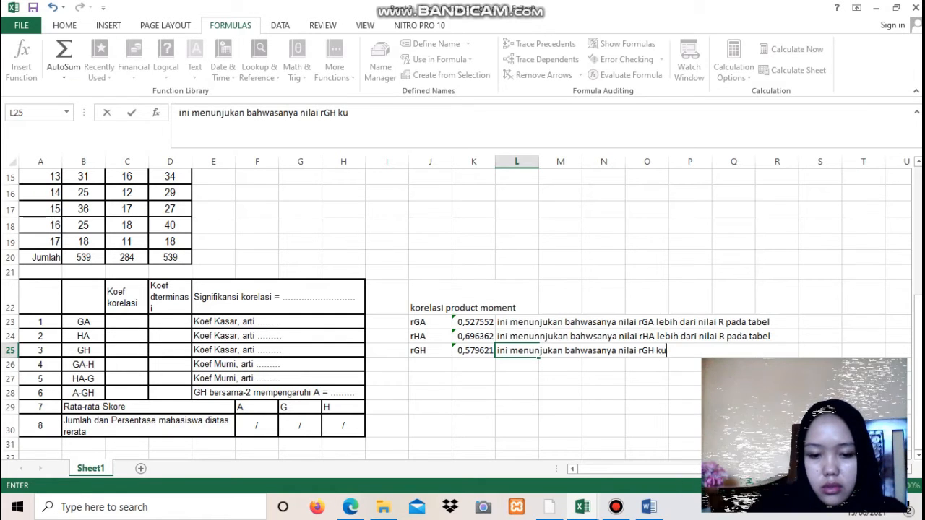
key(BackSpace)
key(BackSpace)
key(BackSpace)
key(BackSpace)
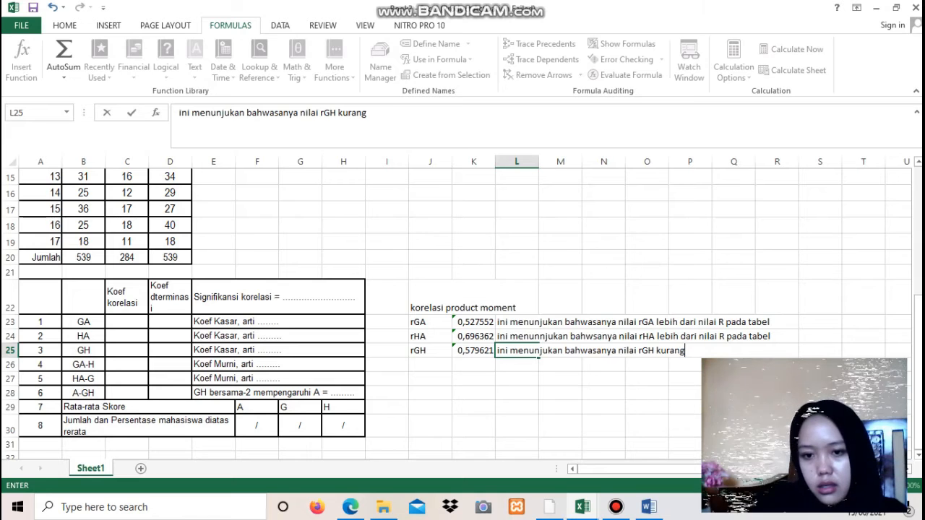
text(da)
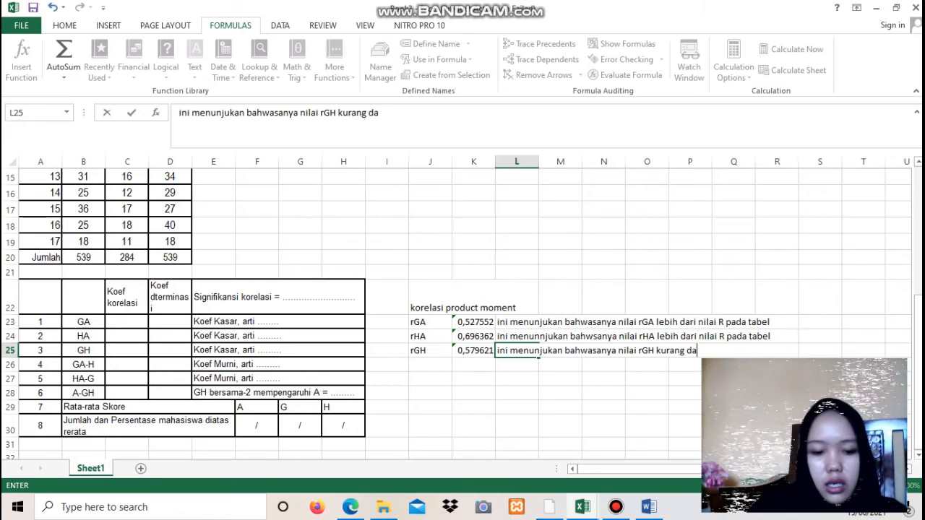
text(ri n)
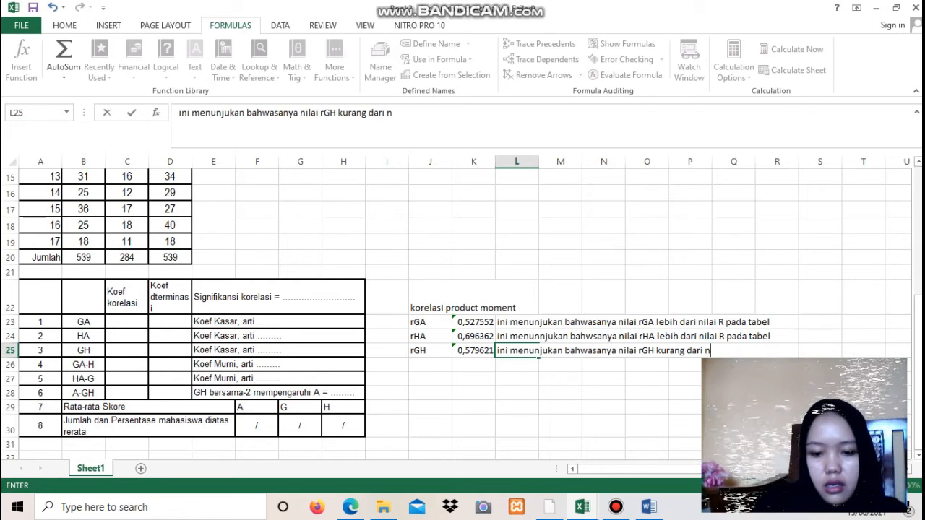
text(ilai R pada tabel)
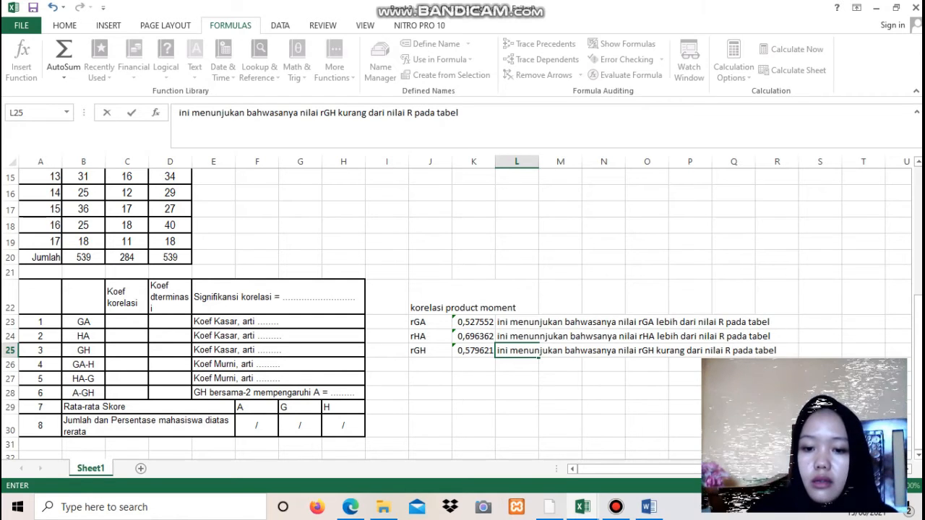
Examine the degrees-of-freedom notes in cells J27 and J26, below the product moment correlations of the completed workbook
click(615, 506)
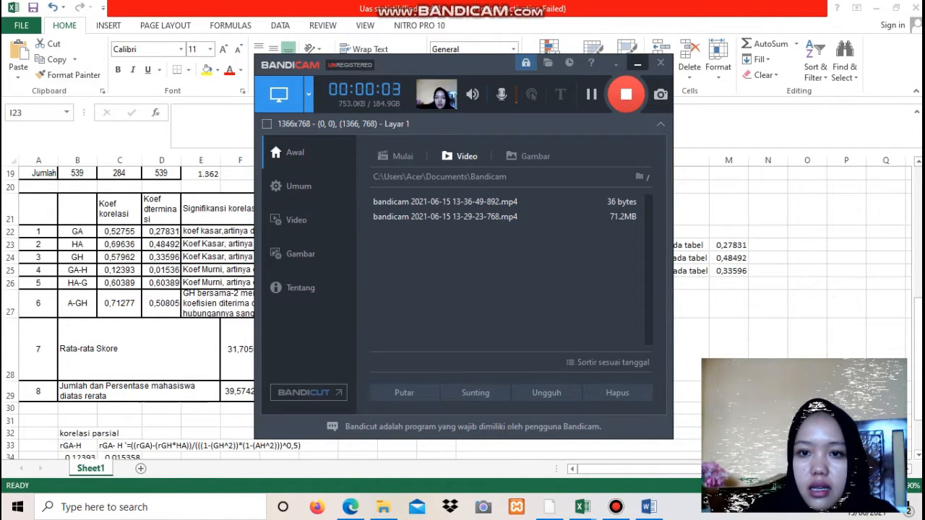
click(616, 63)
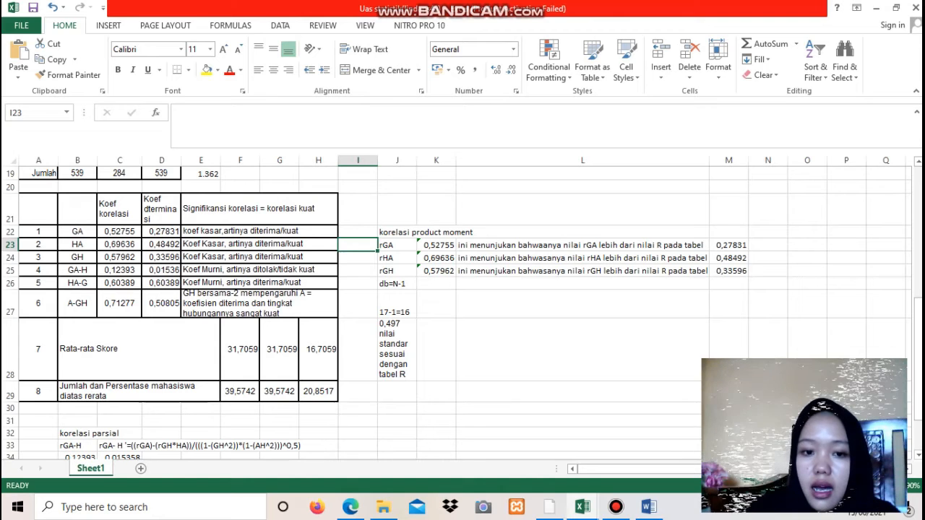
click(396, 304)
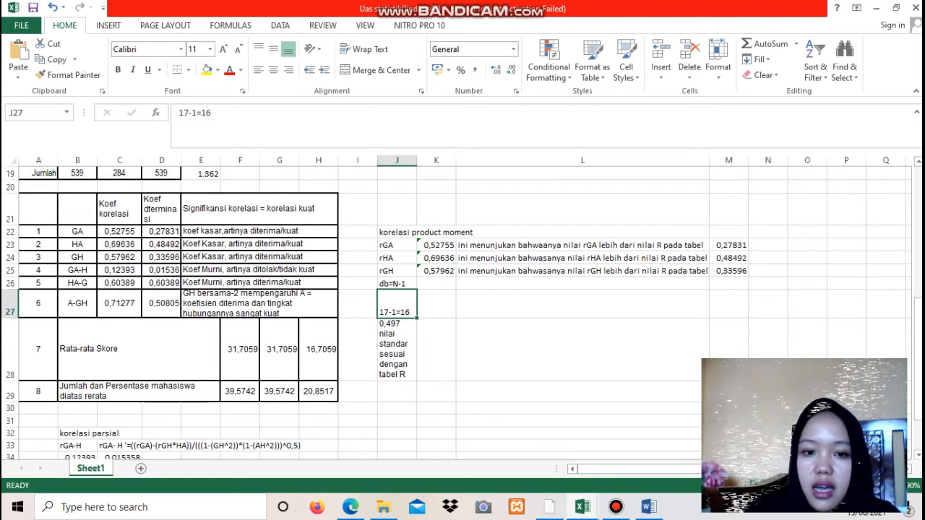
click(397, 284)
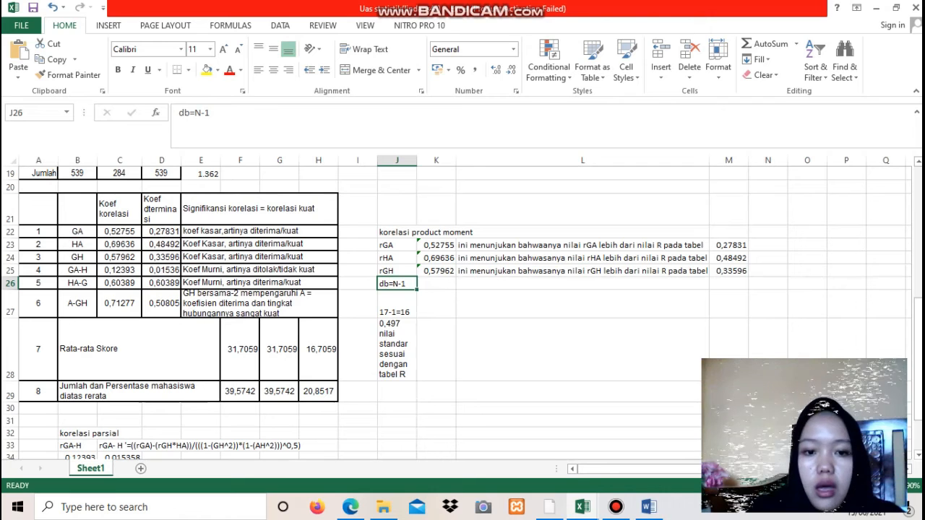
Examine the notes on the degrees of freedom and the R table standard value in cells J27 and J28
click(397, 304)
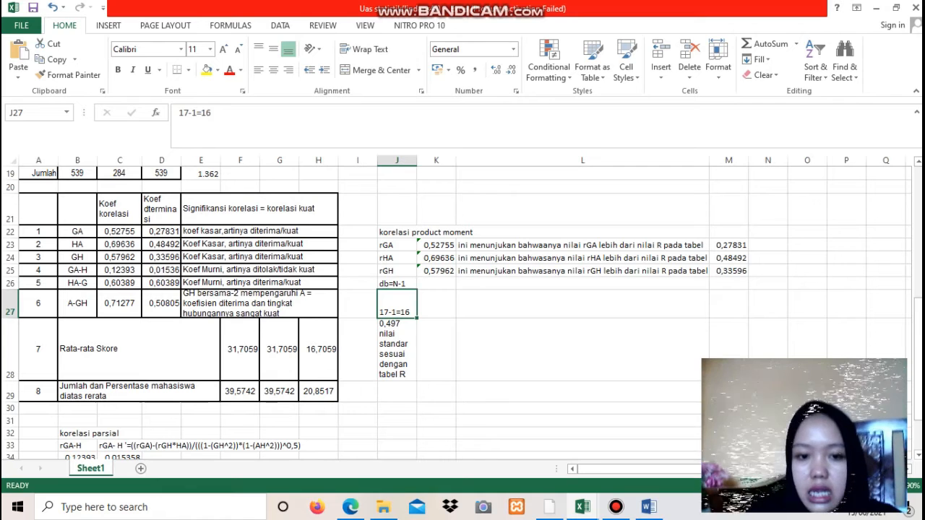
click(396, 350)
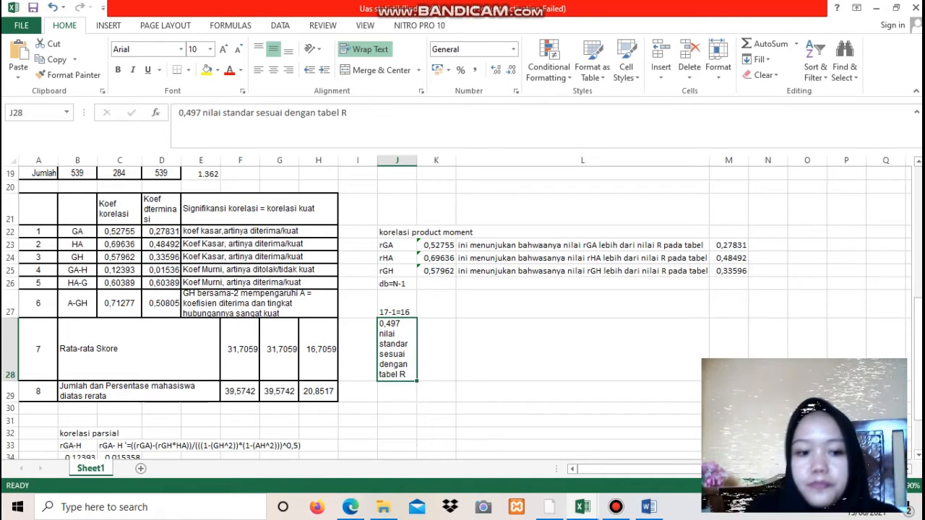
scroll(462, 311, up, 2)
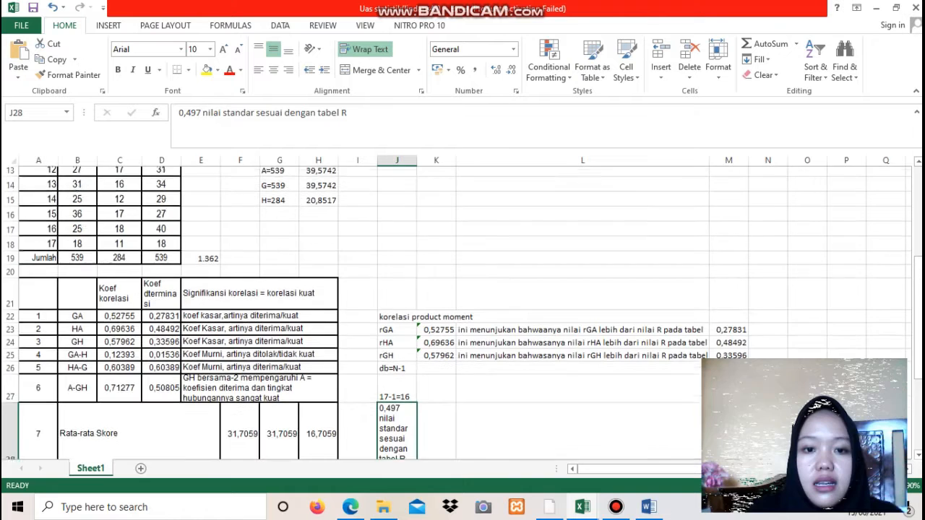
Examine the written rGA-H partial correlation formula in cell C33 and the working formulas in cells C34 and B34
scroll(462, 311, down, 5)
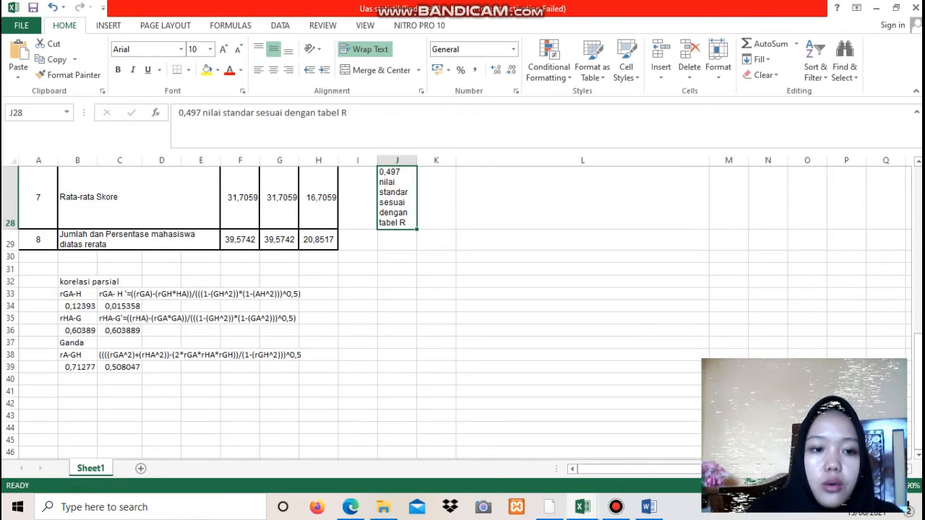
click(137, 293)
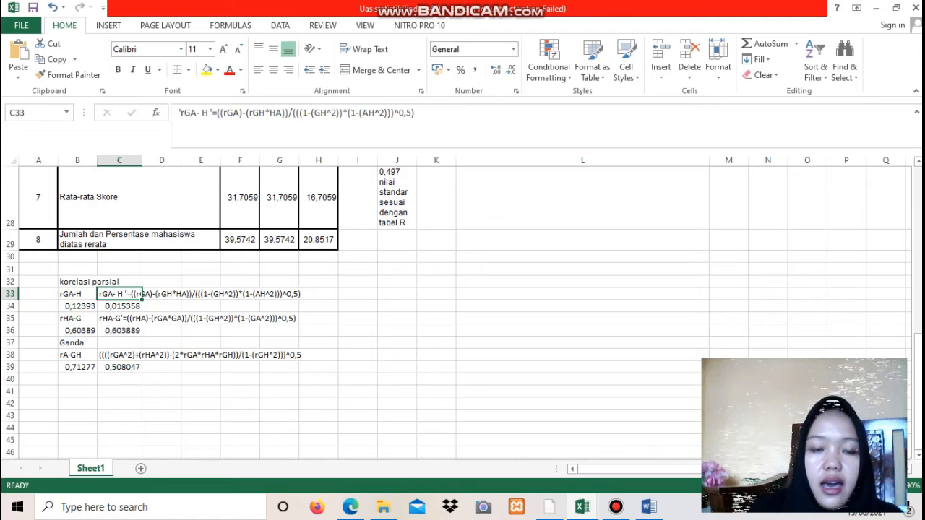
key(F2)
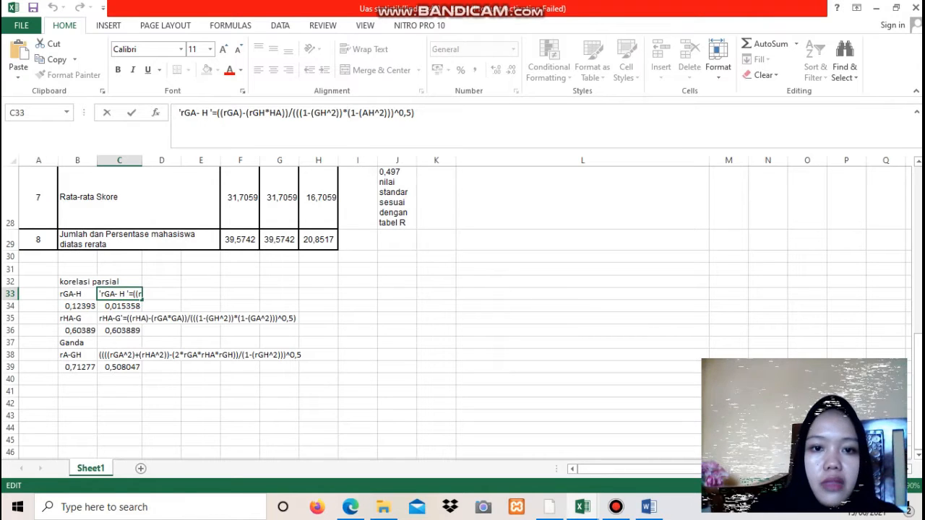
click(379, 113)
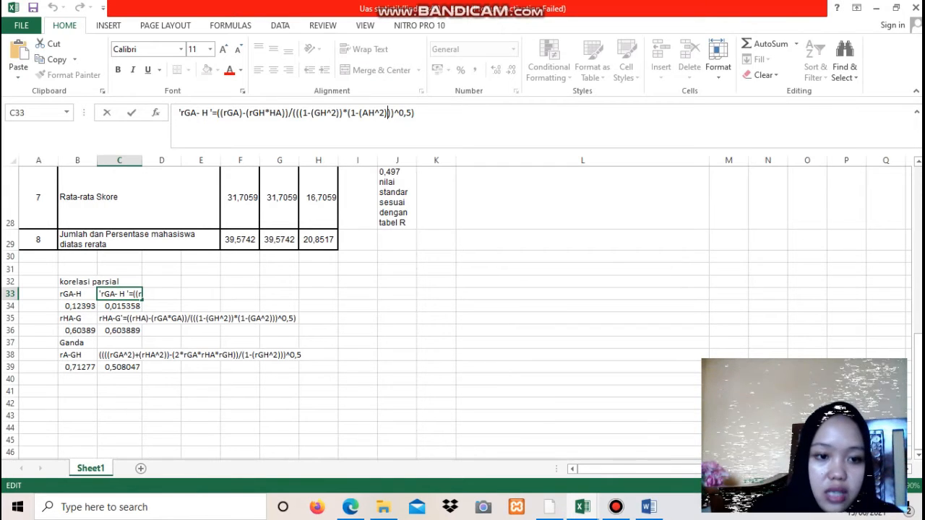
key(Return)
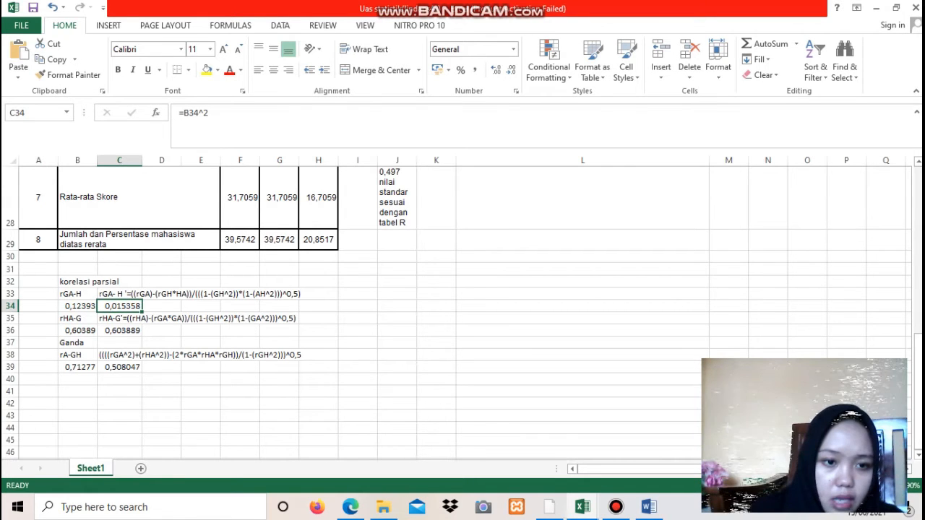
click(77, 306)
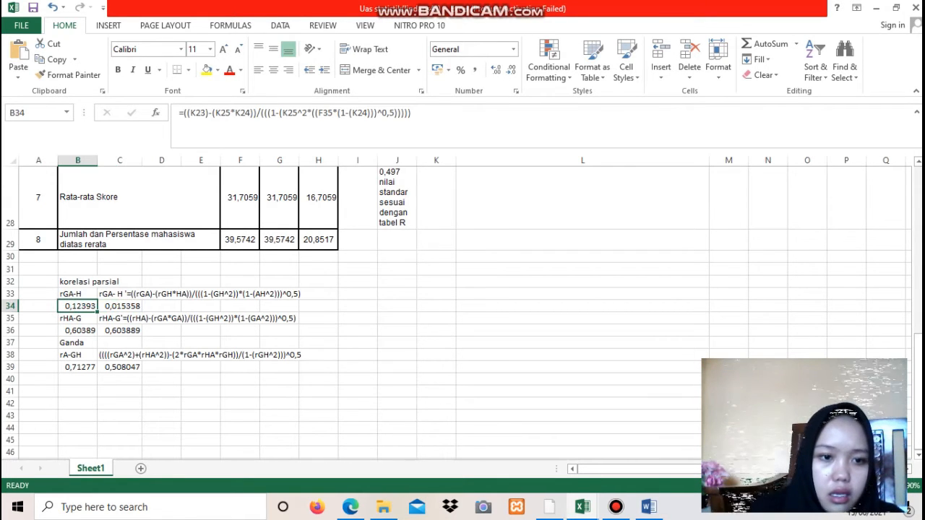
scroll(456, 311, up, 1)
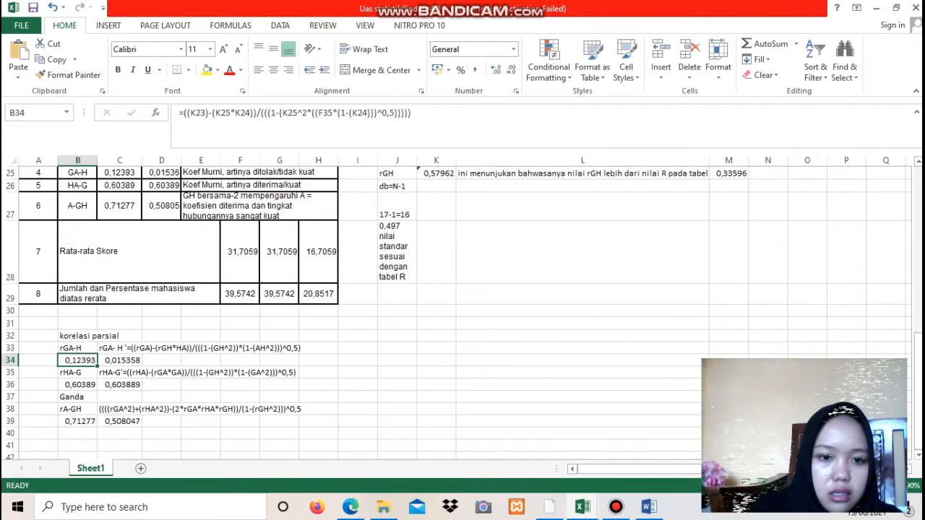
click(397, 349)
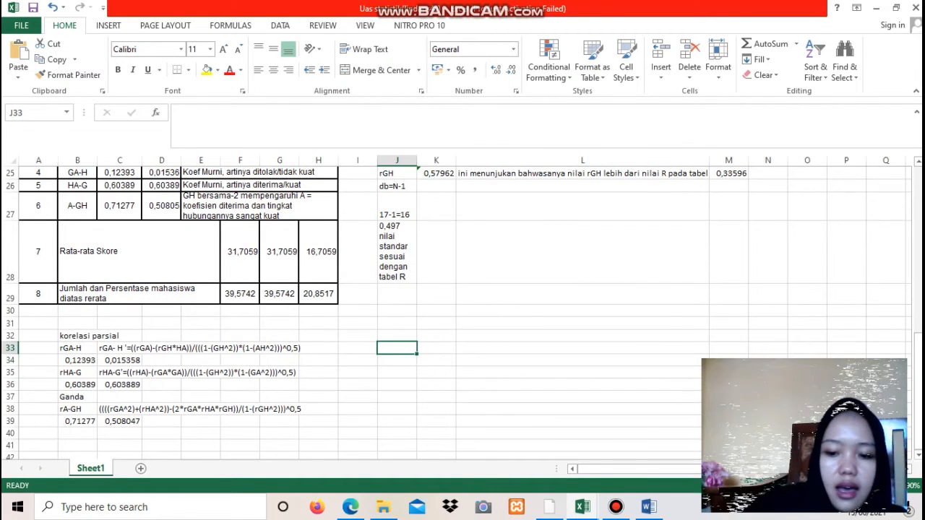
text(=)
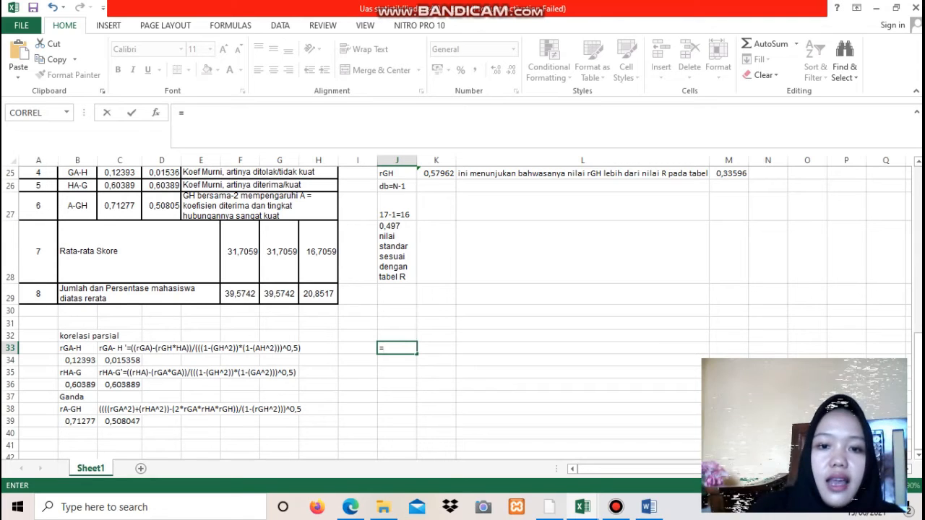
scroll(463, 310, up, 1)
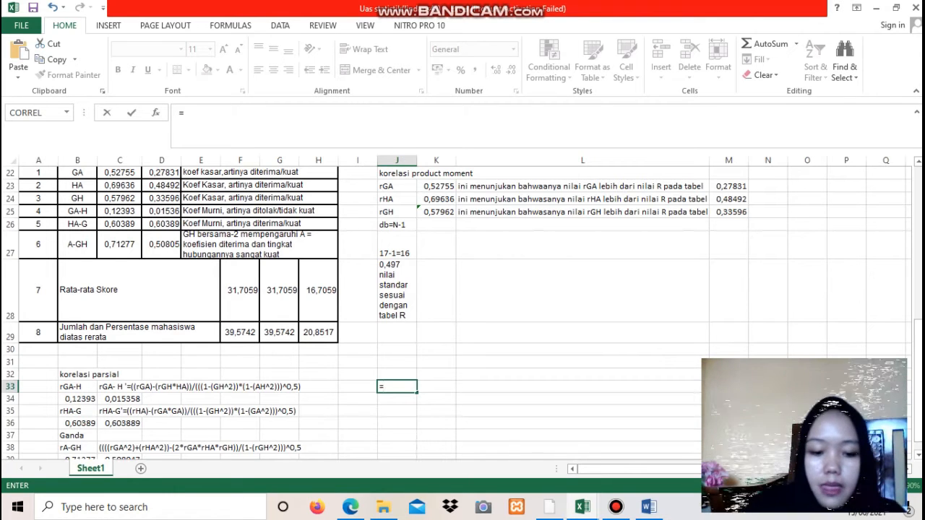
text((()
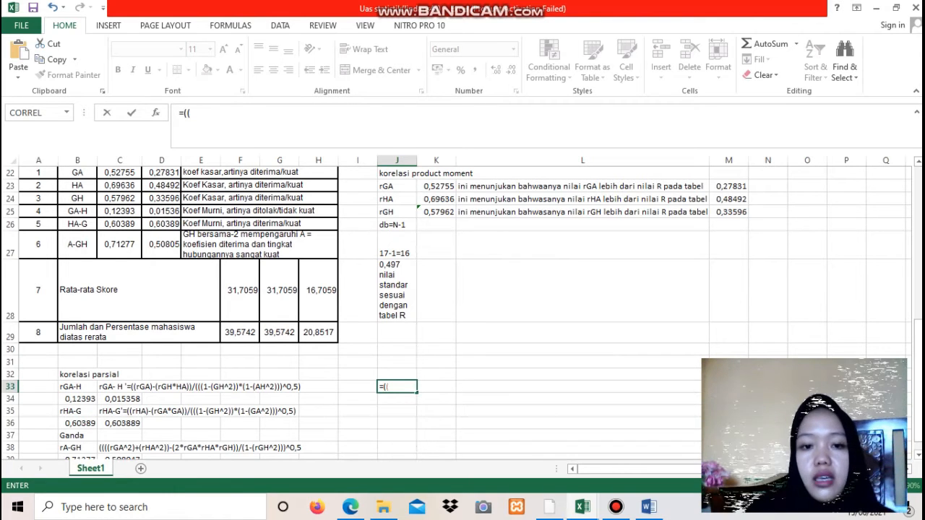
click(436, 186)
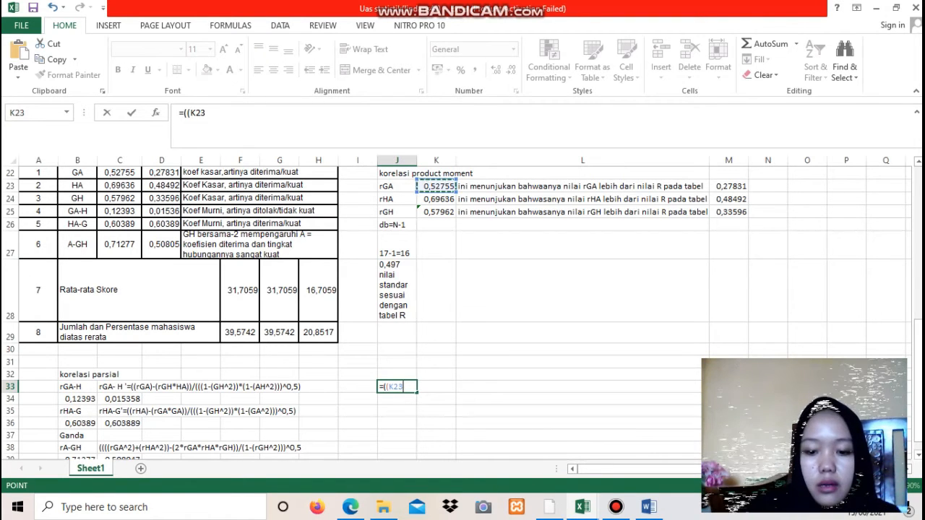
text())
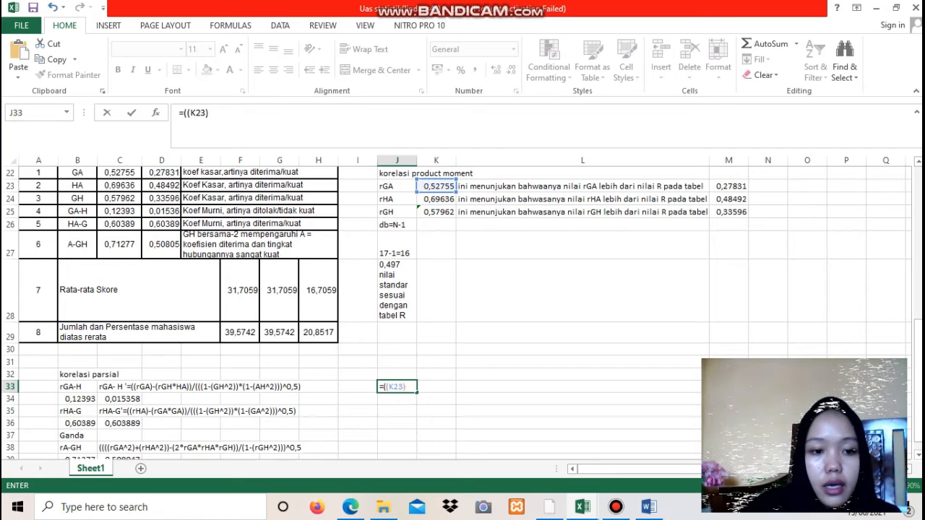
text(-(()
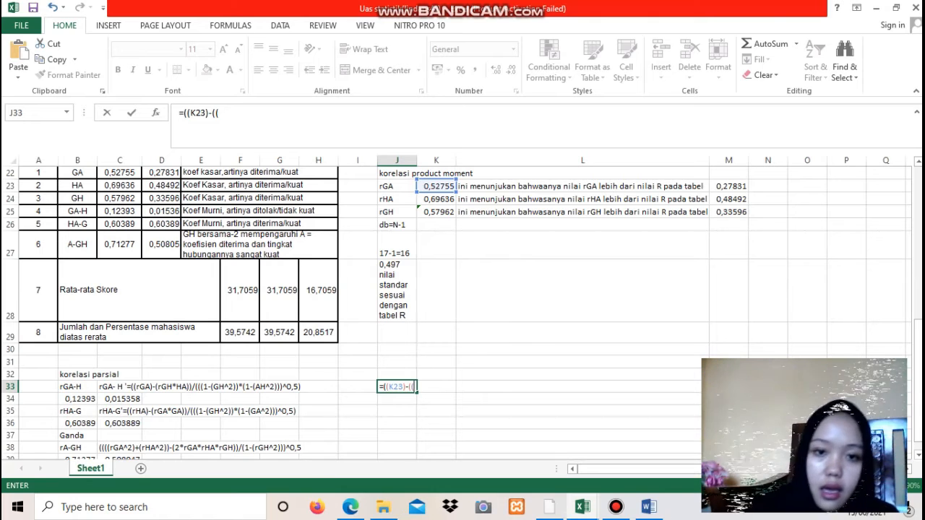
click(436, 212)
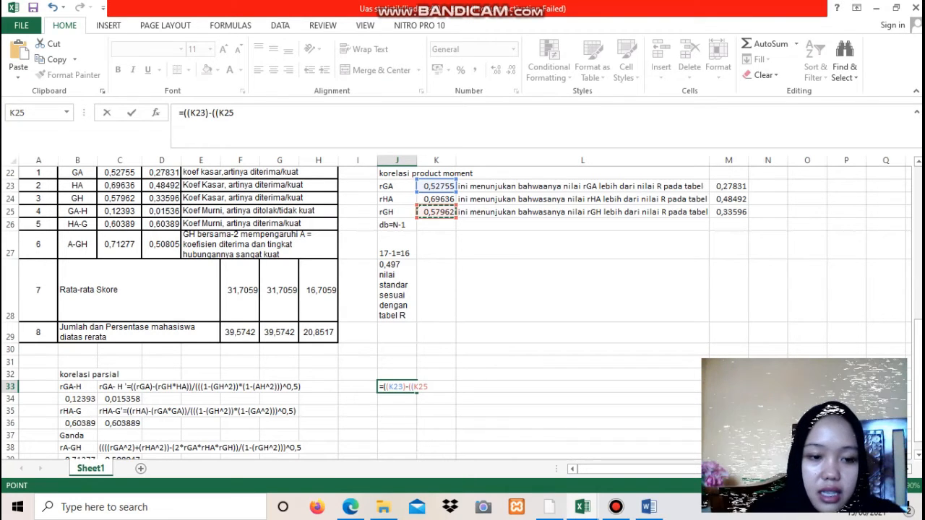
click(162, 387)
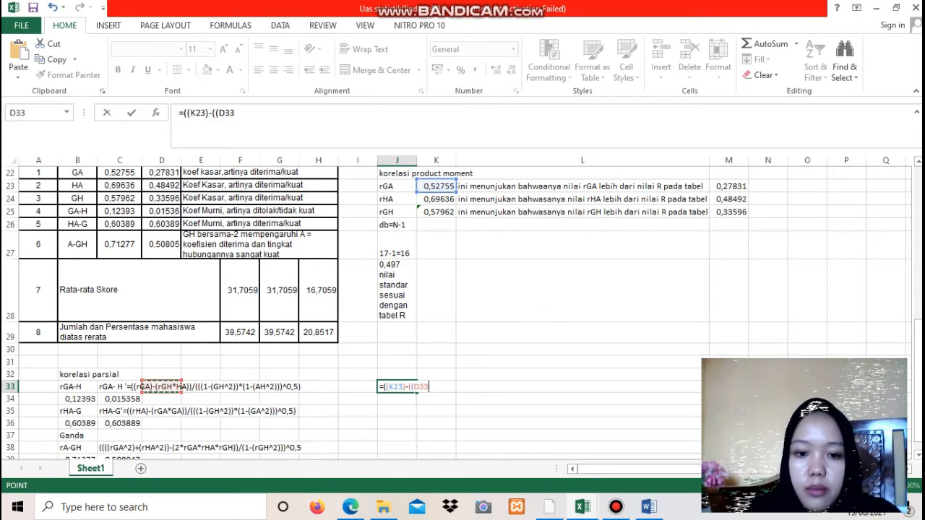
key(BackSpace)
key(BackSpace)
key(BackSpace)
key(BackSpace)
key(BackSpace)
key(BackSpace)
key(BackSpace)
key(BackSpace)
key(BackSpace)
key(BackSpace)
key(BackSpace)
key(BackSpace)
key(BackSpace)
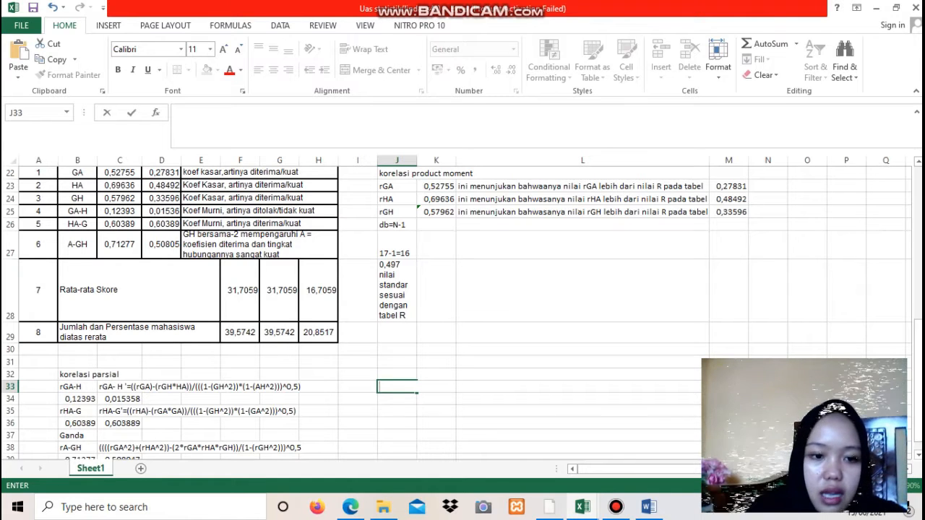
click(436, 187)
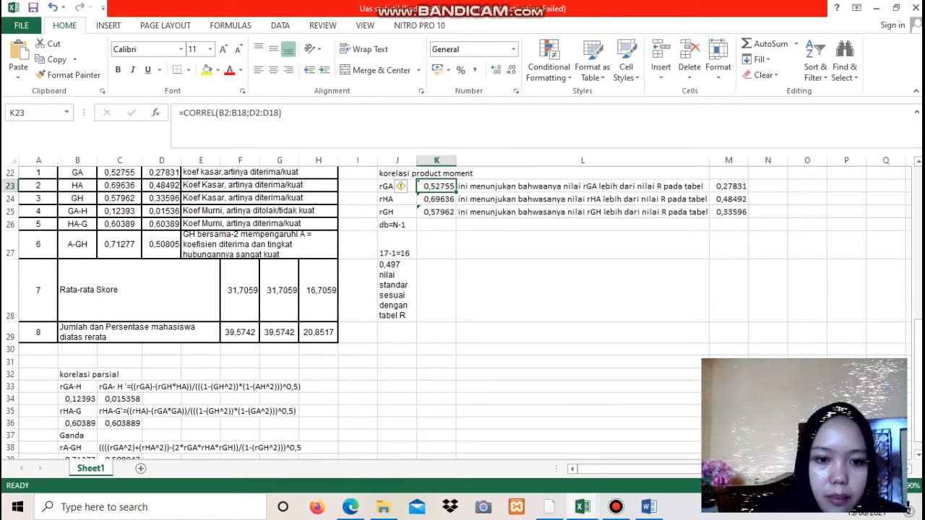
Begin the rGA-H partial correlation formula in cell J33 with the numerator =((K23)-(K25*K24)), following the formula in B34
click(78, 399)
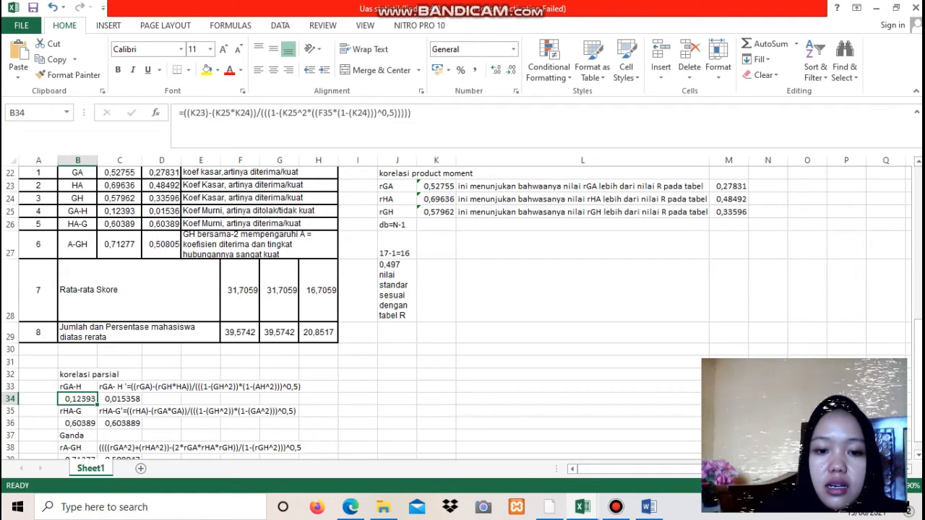
click(396, 387)
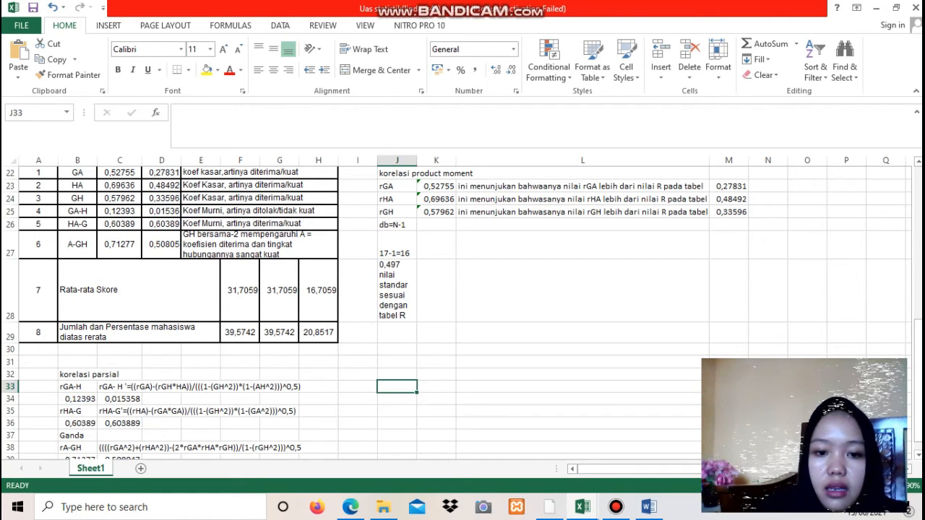
text(=(()
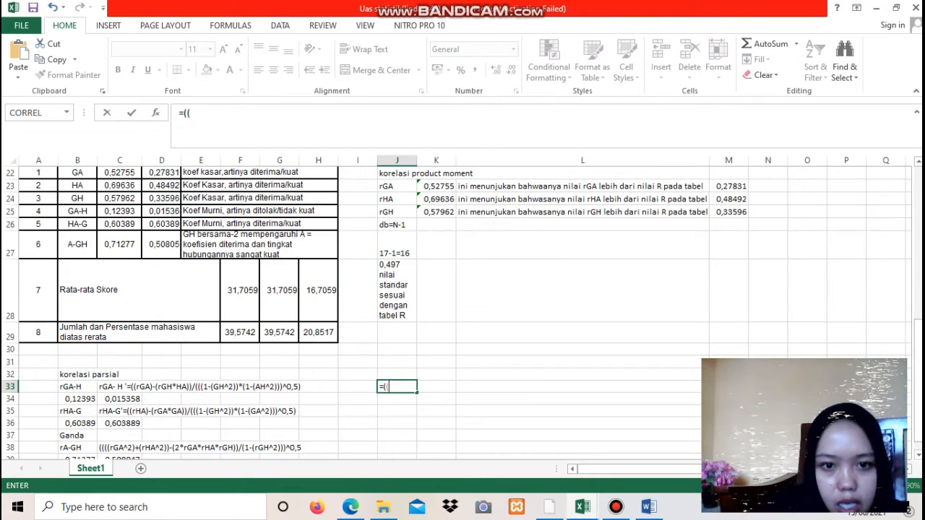
click(419, 187)
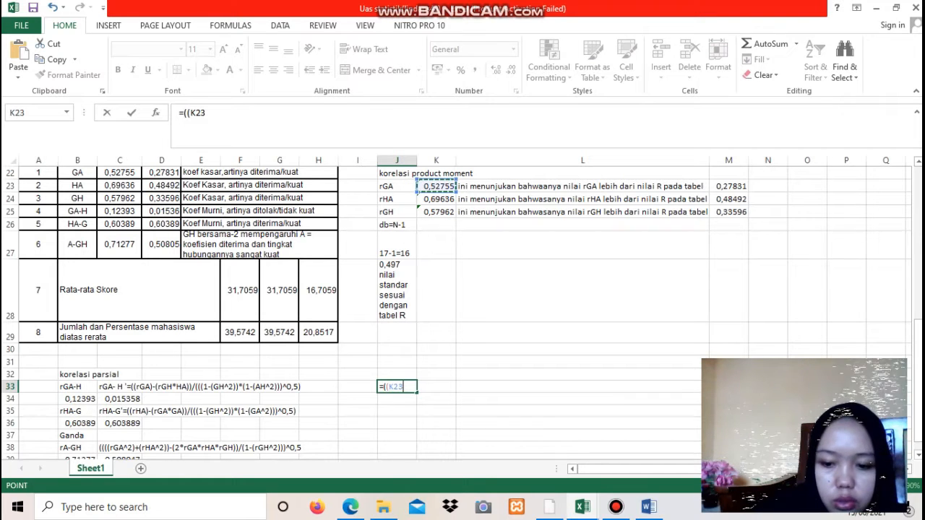
text()-)
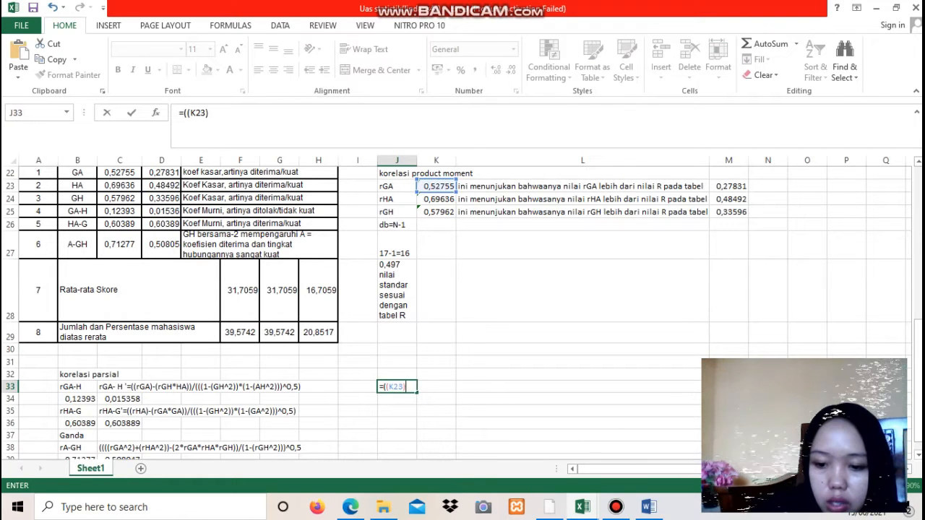
text(()
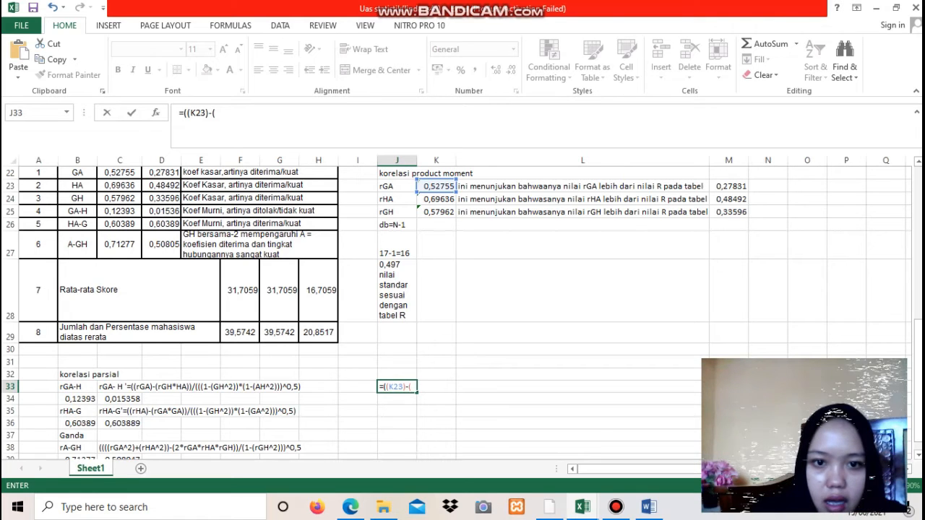
click(437, 212)
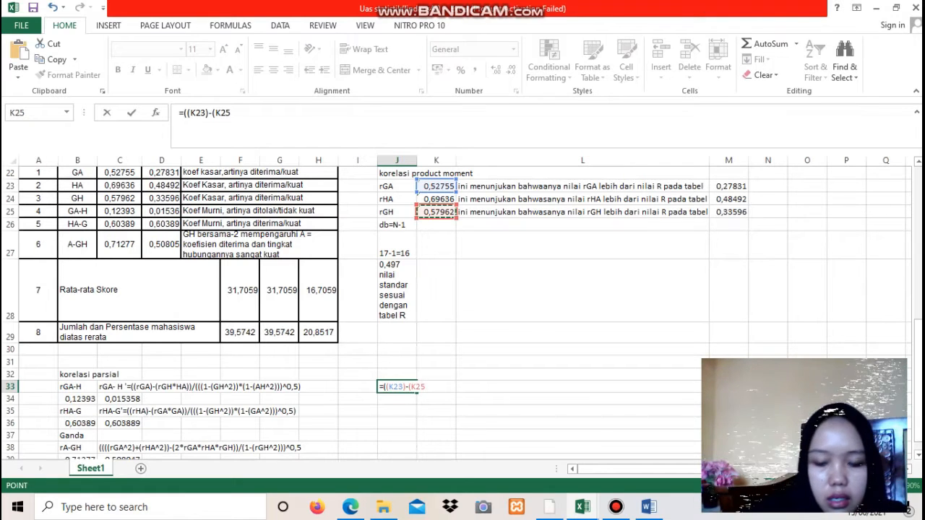
text(*)
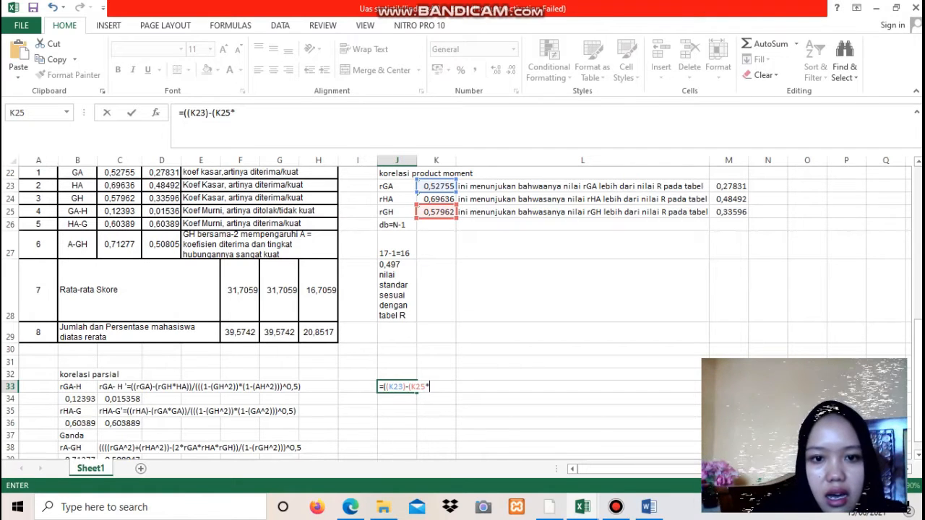
click(437, 198)
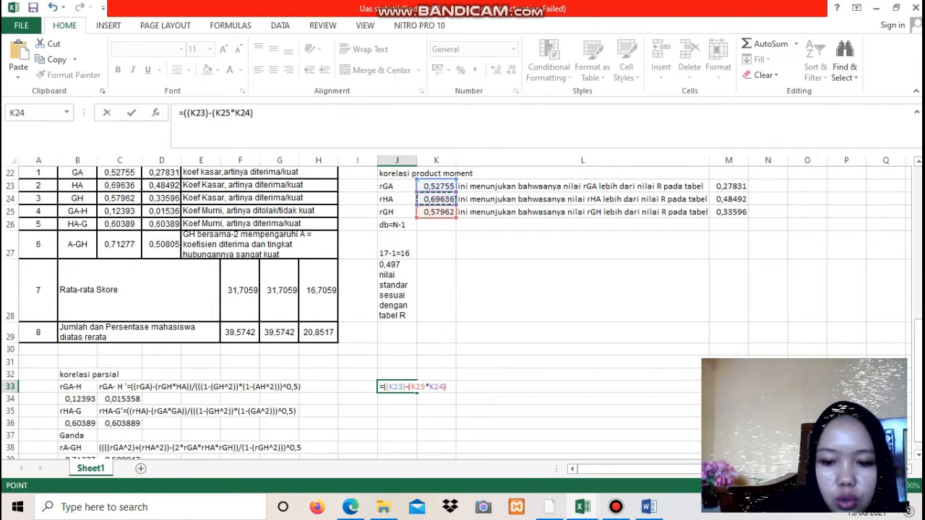
Complete the rGA-H formula in cell J33 with the denominator /(((1-(K24^2)))^0,5) and enter it
text())/((()
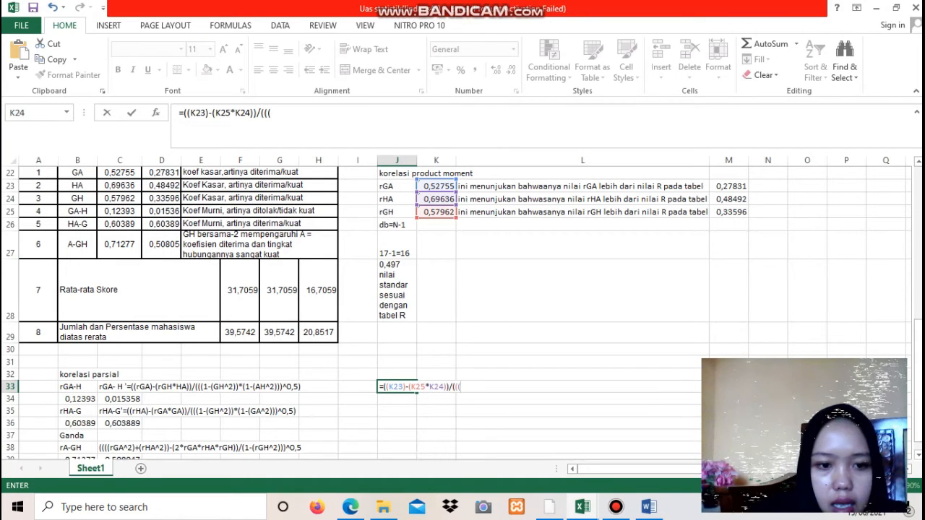
text(1-)
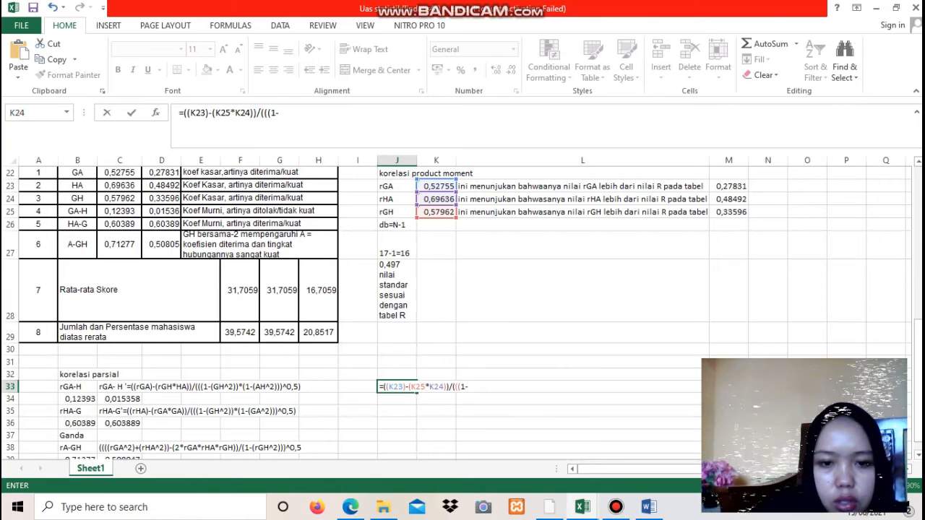
text(()
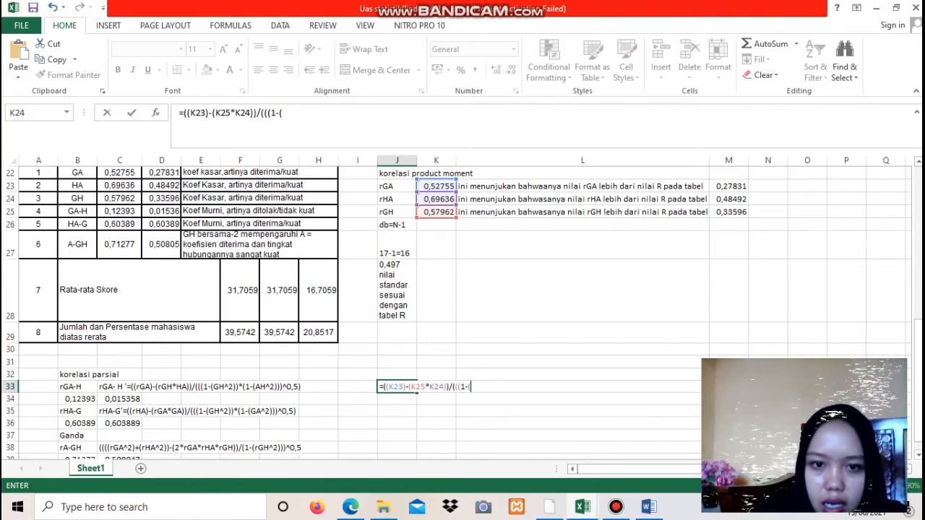
click(437, 200)
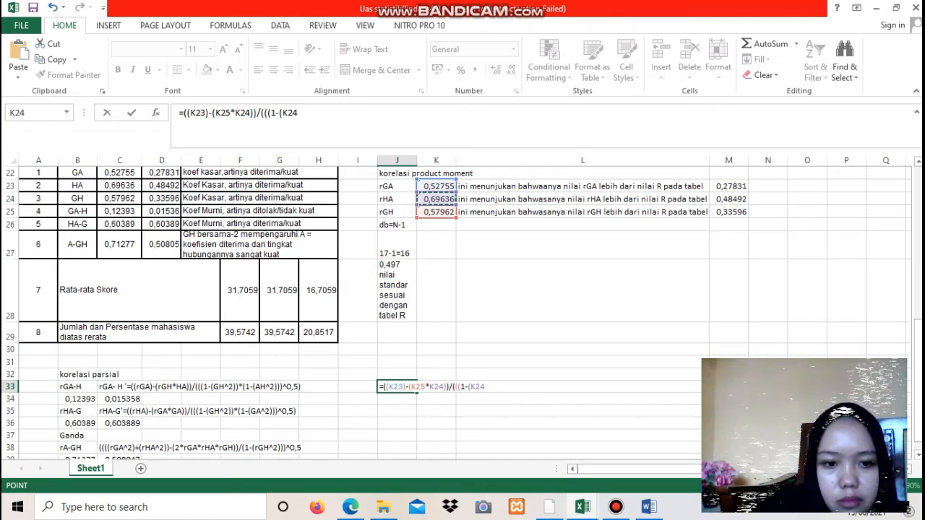
text(^)
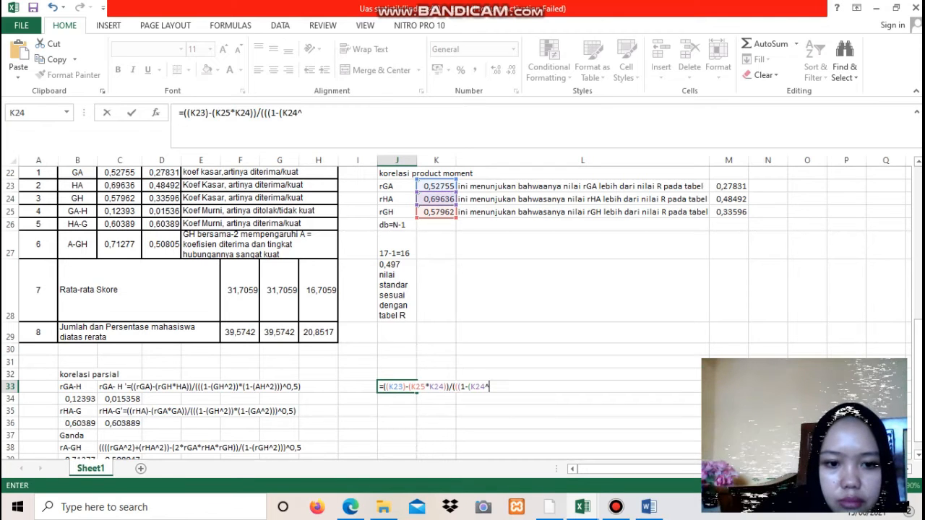
text(2)
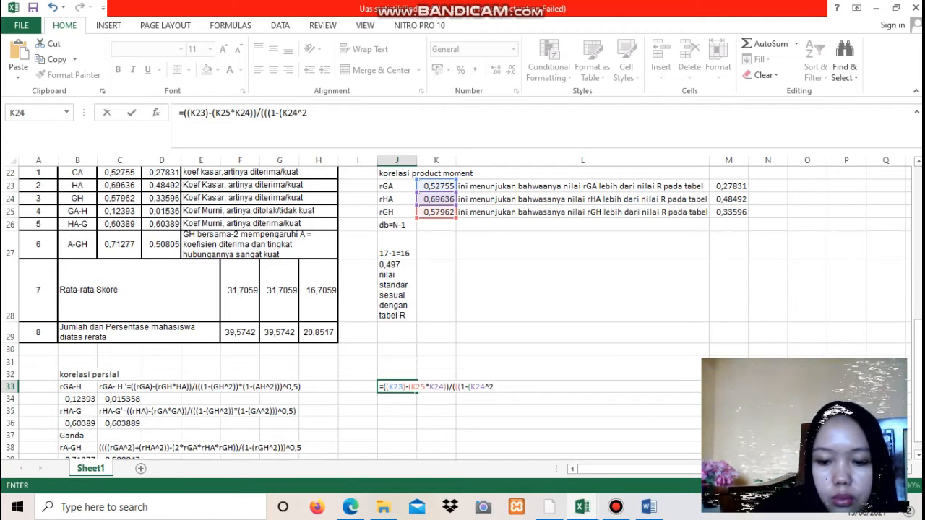
text())))
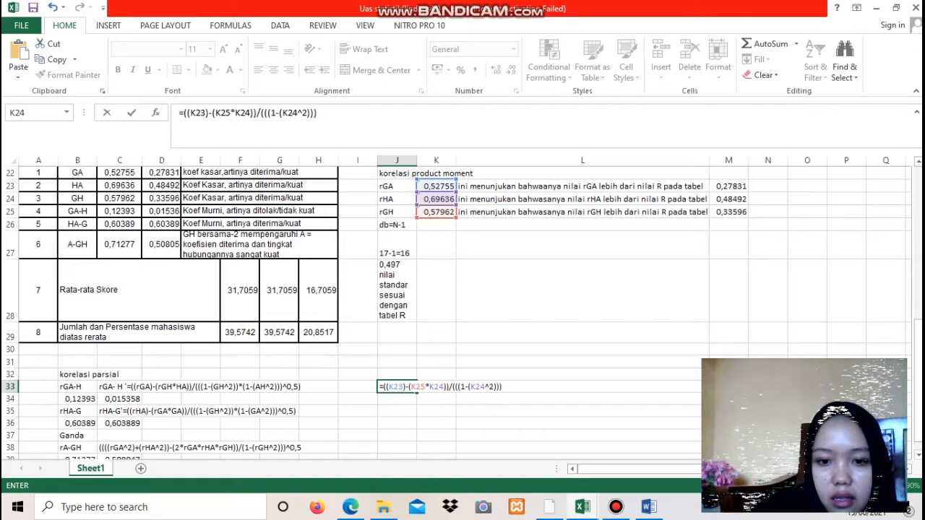
text())
text(^)
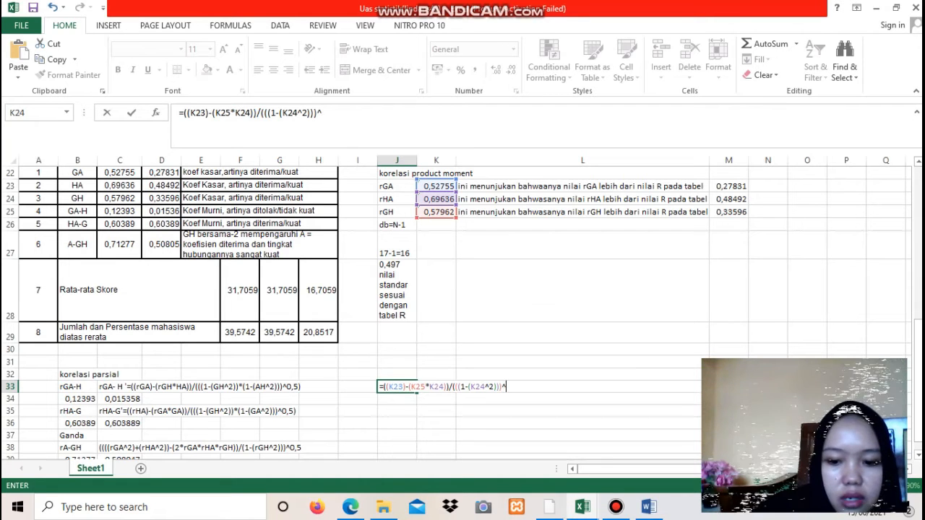
text(0,5))
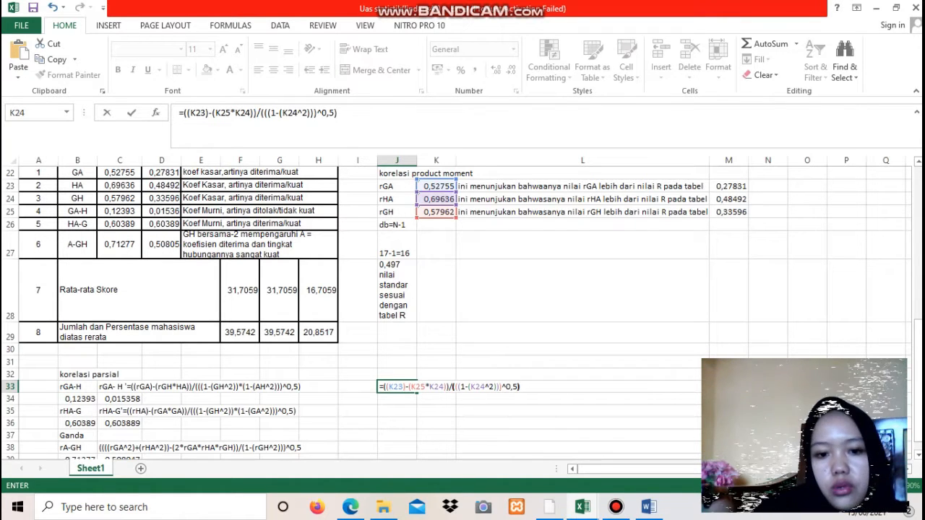
key(Return)
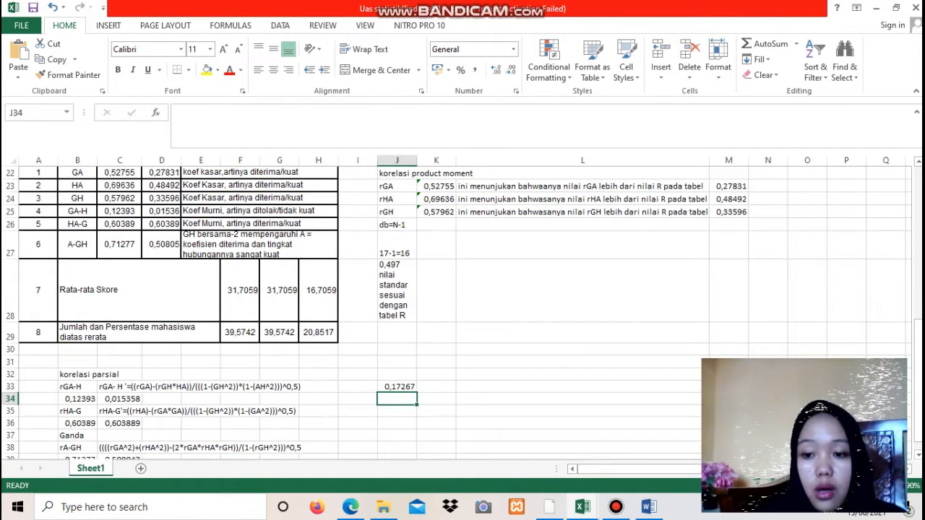
Clear the trial rGA-H formula from cell J33
click(397, 387)
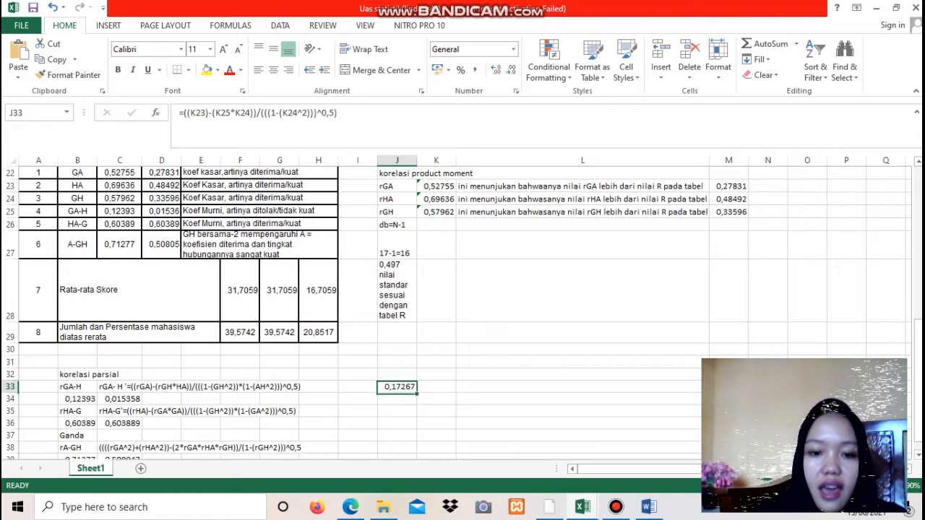
key(BackSpace)
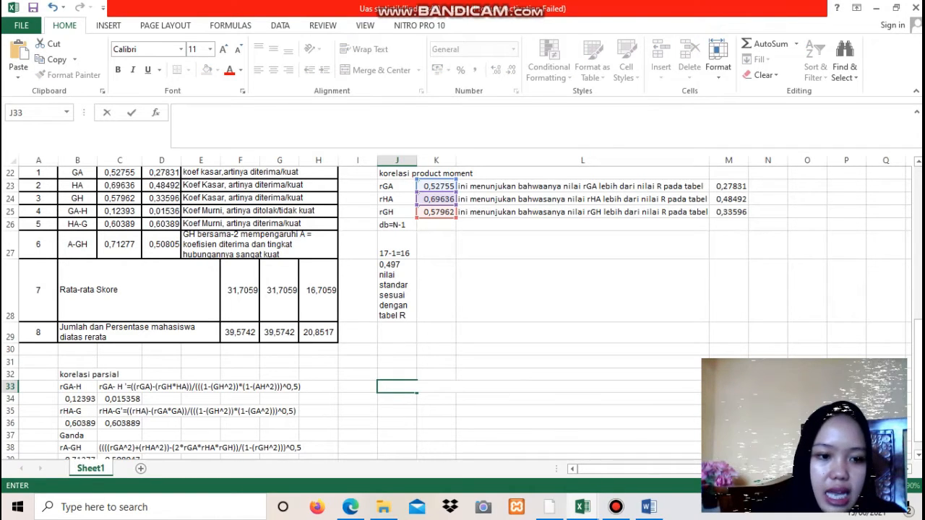
click(77, 411)
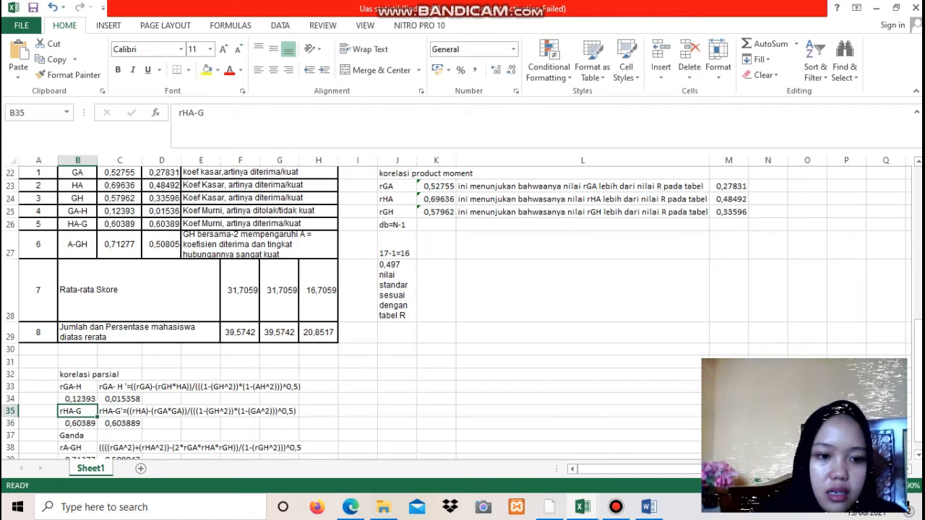
Examine the written rA-GH multiple correlation formula in cell C38 and the working formulas in cells B39 and C39
scroll(78, 411, down, 1)
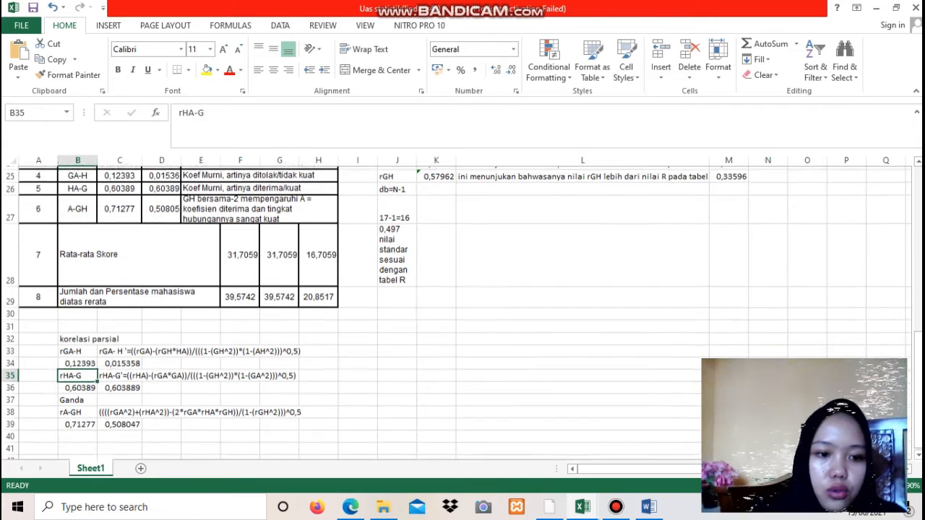
click(78, 410)
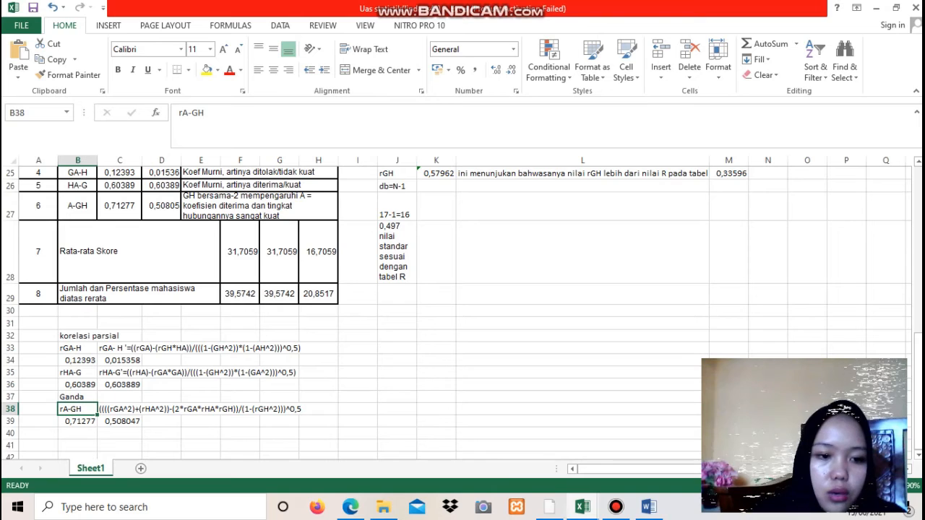
click(140, 410)
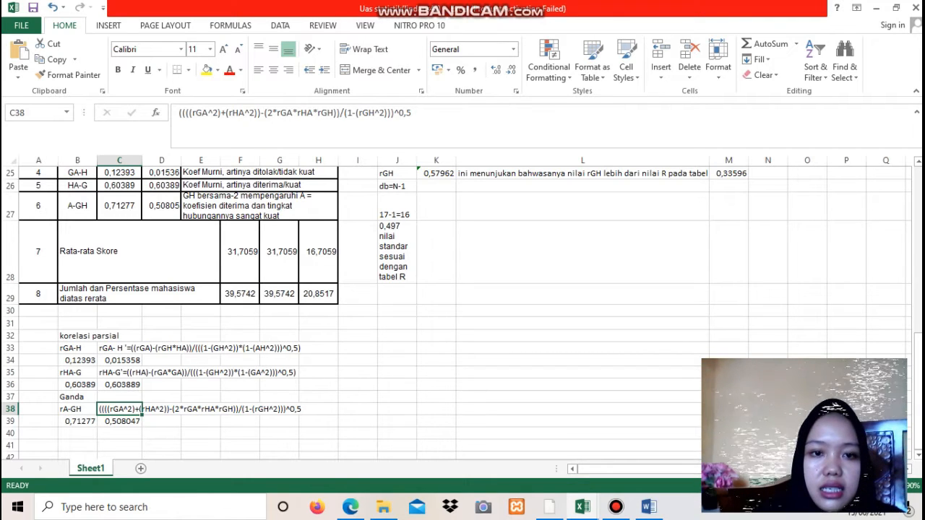
click(298, 113)
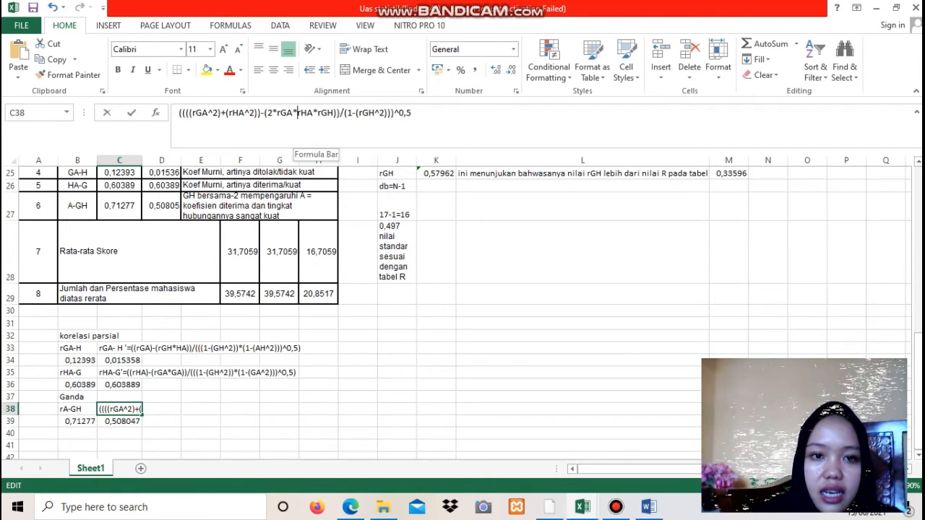
click(318, 113)
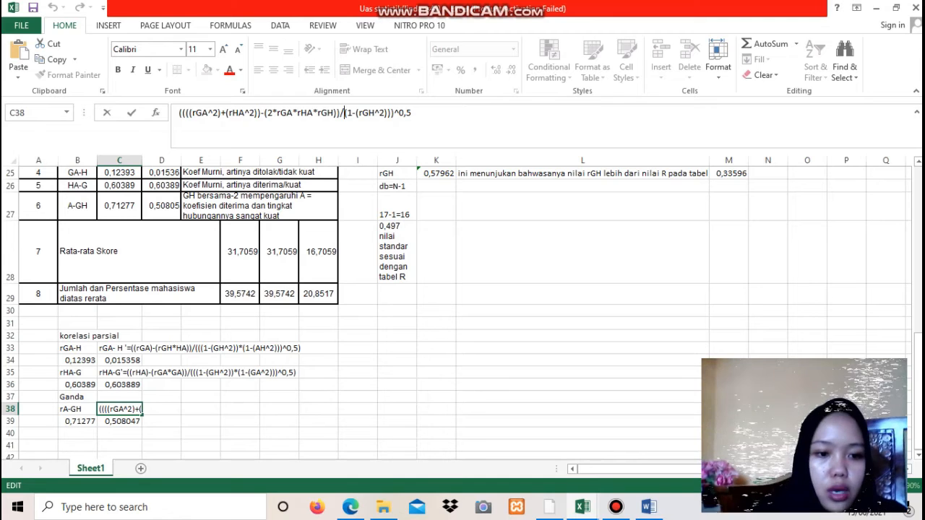
click(120, 421)
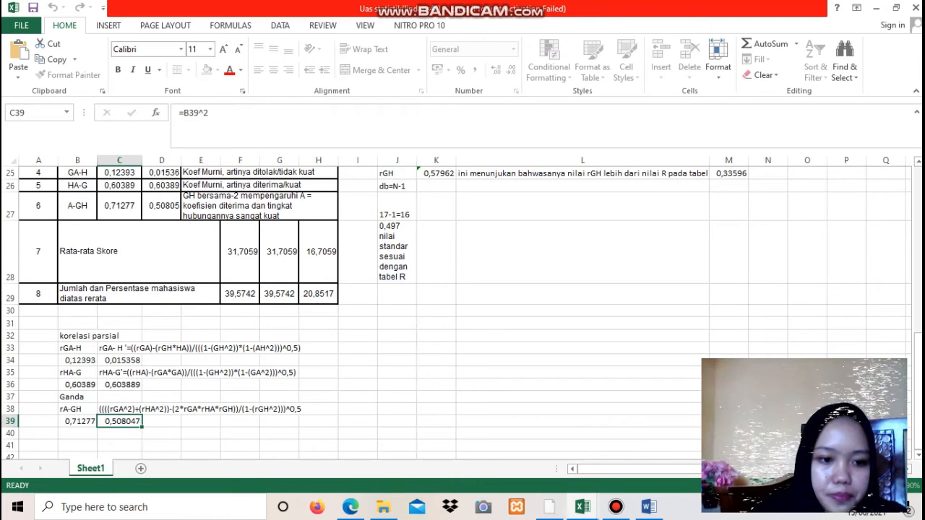
click(78, 422)
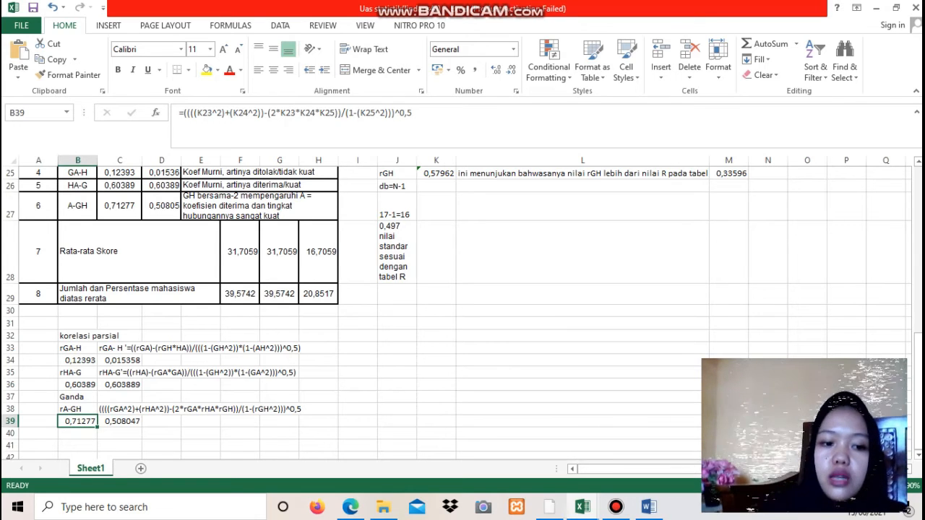
click(120, 421)
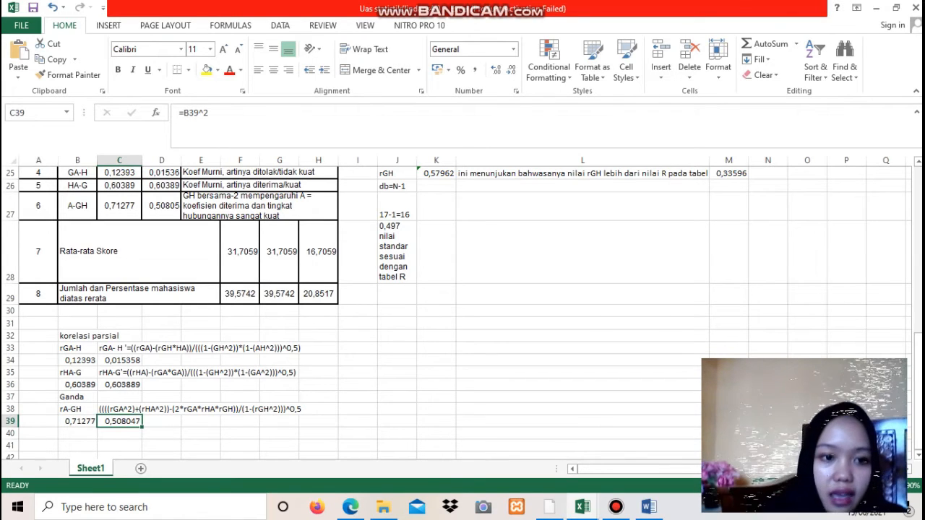
Examine the Rata-rata Skore row of the results table and the mean calculation notes for A, G and H starting at G7
scroll(457, 310, up, 2)
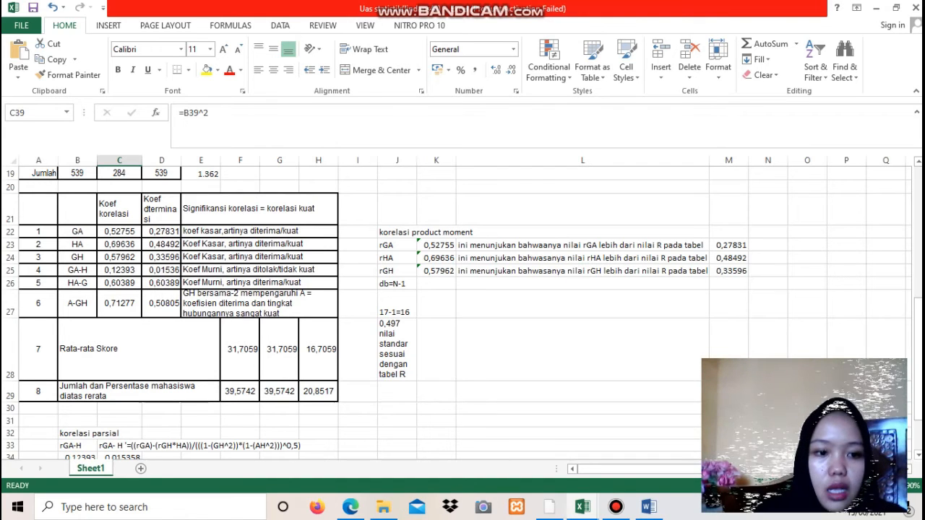
click(138, 349)
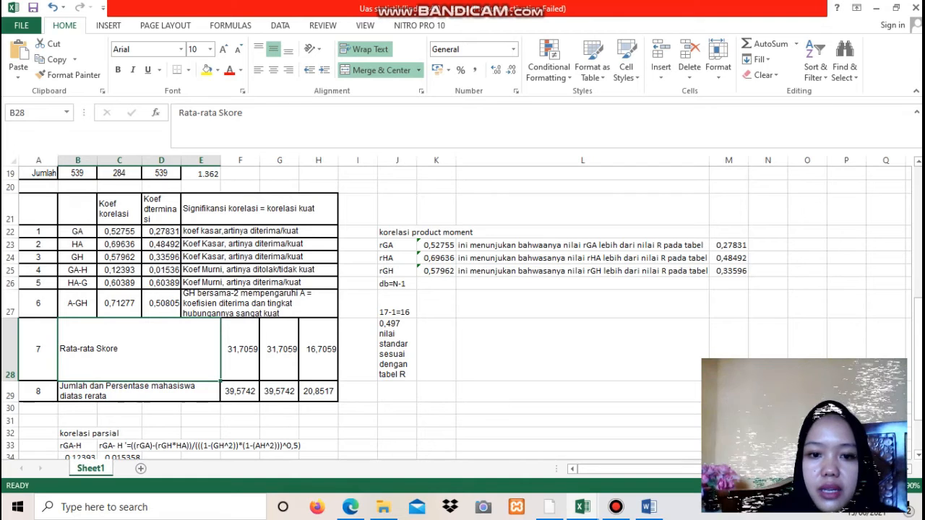
scroll(462, 311, up, 5)
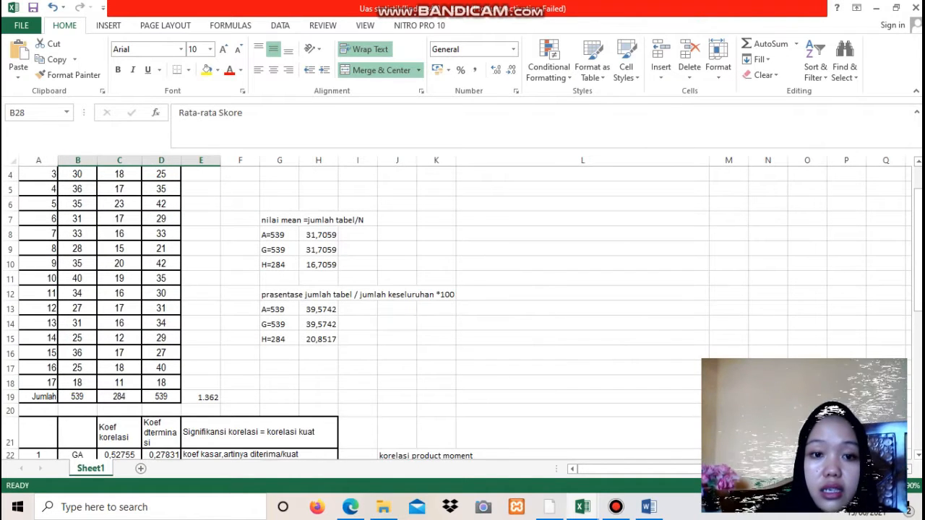
click(279, 235)
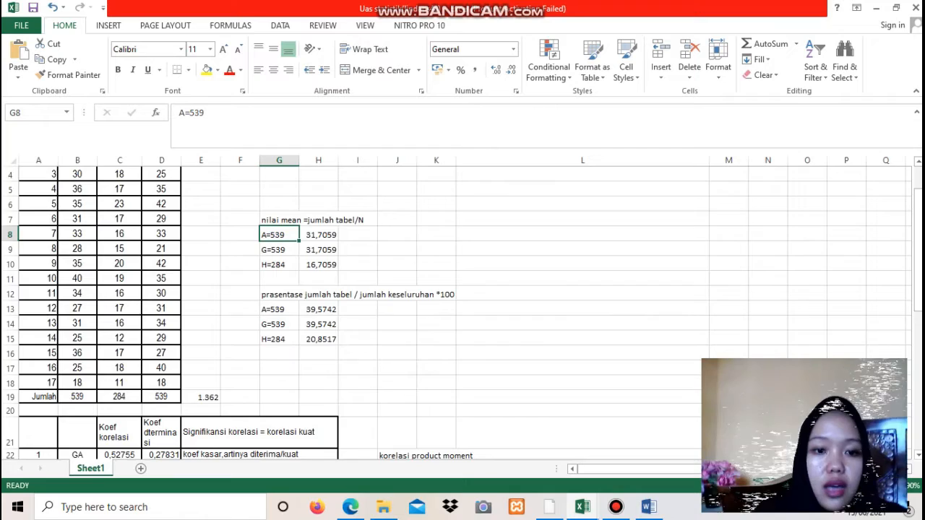
scroll(463, 311, down, 4)
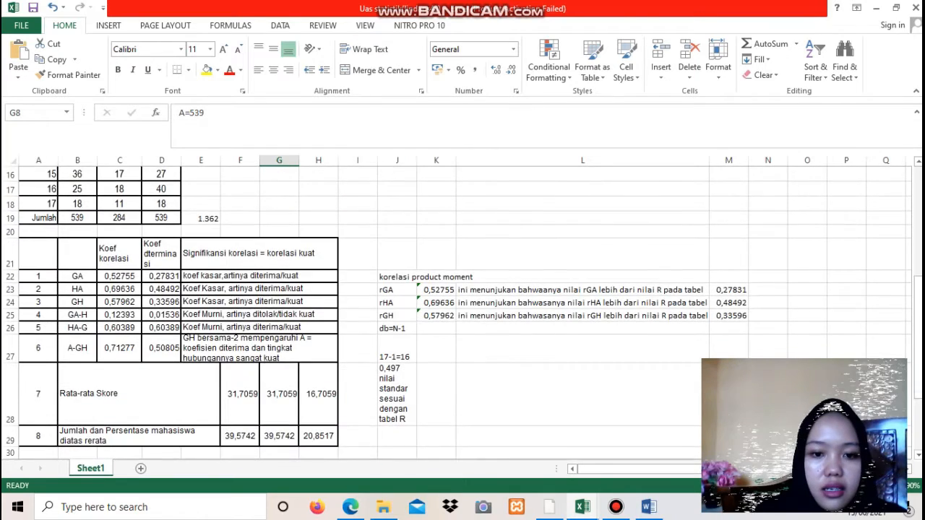
scroll(462, 311, down, 4)
scroll(463, 311, up, 7)
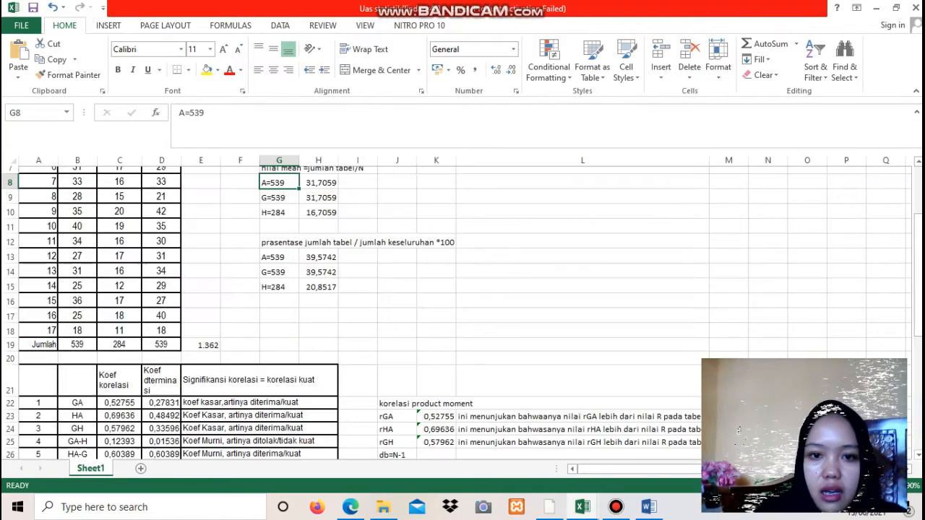
scroll(463, 311, up, 1)
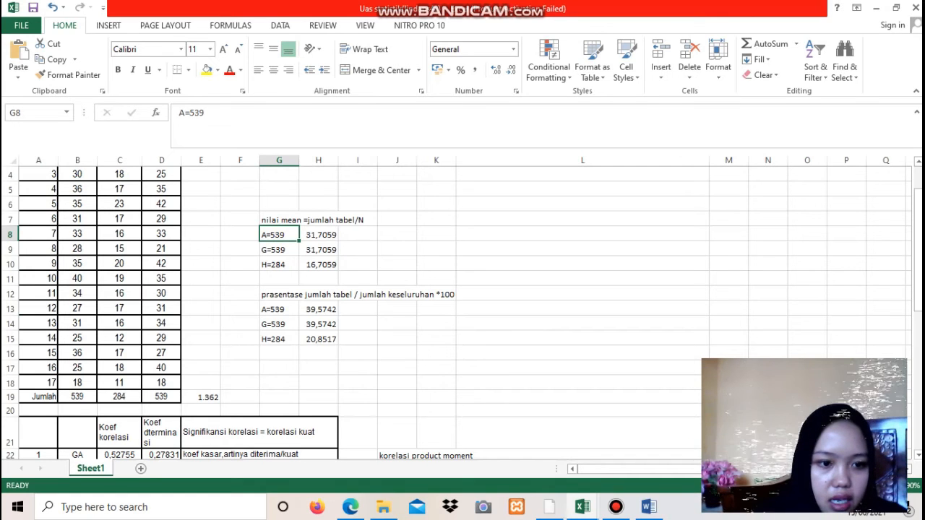
Calculate the mean of A in cell K8 with the formula =539/17, using the column total from B19
click(78, 396)
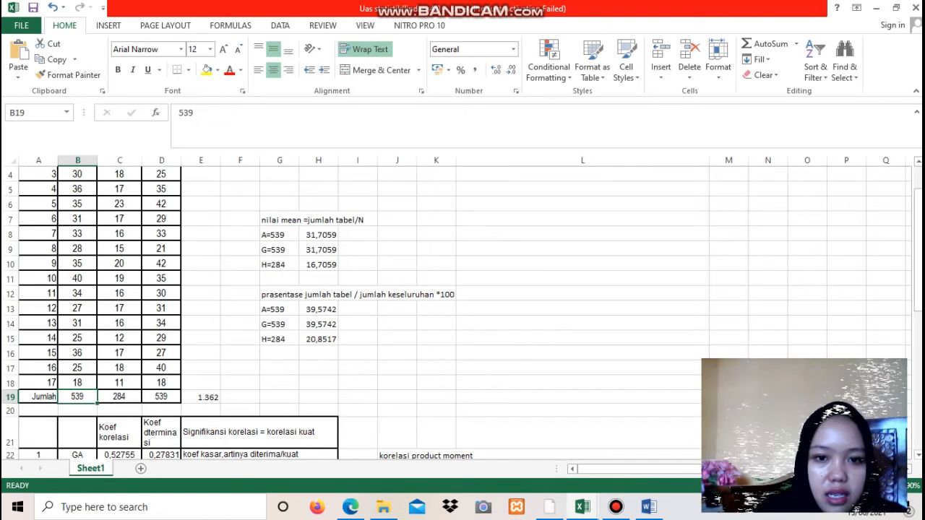
click(437, 234)
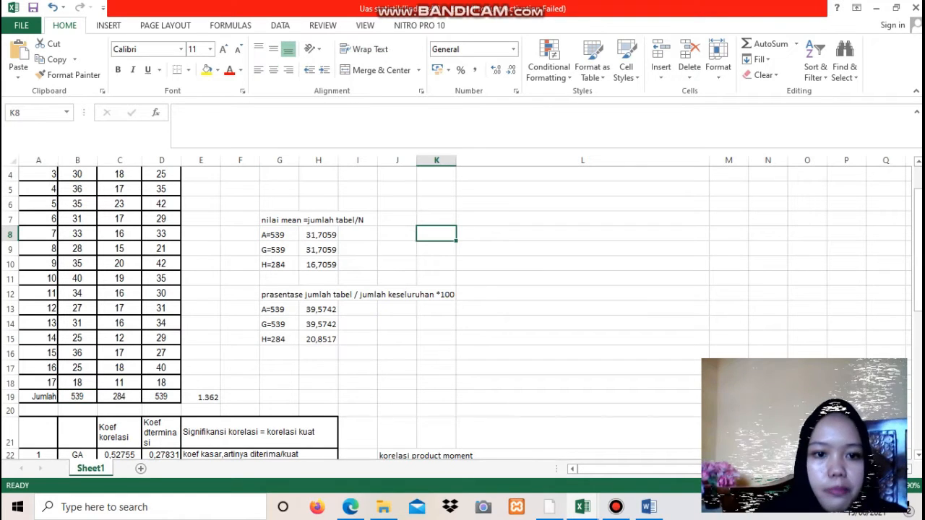
text(=)
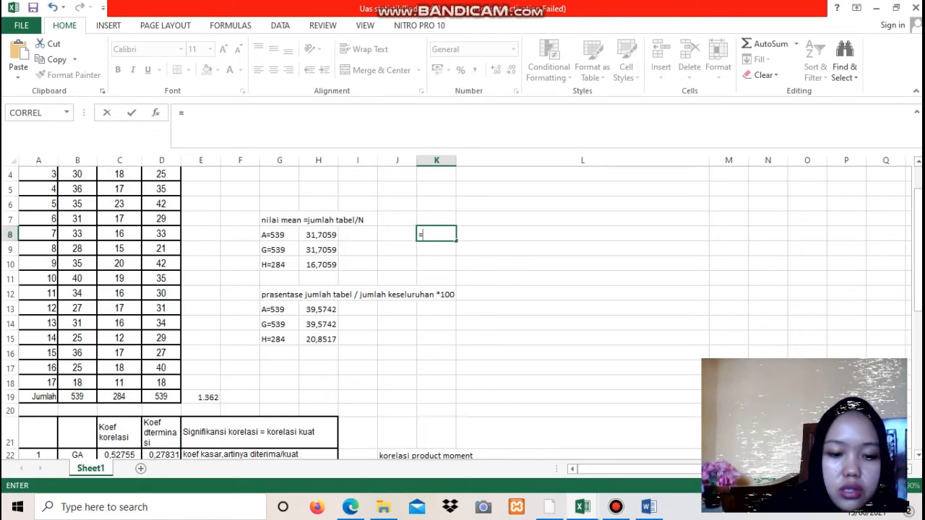
text(53)
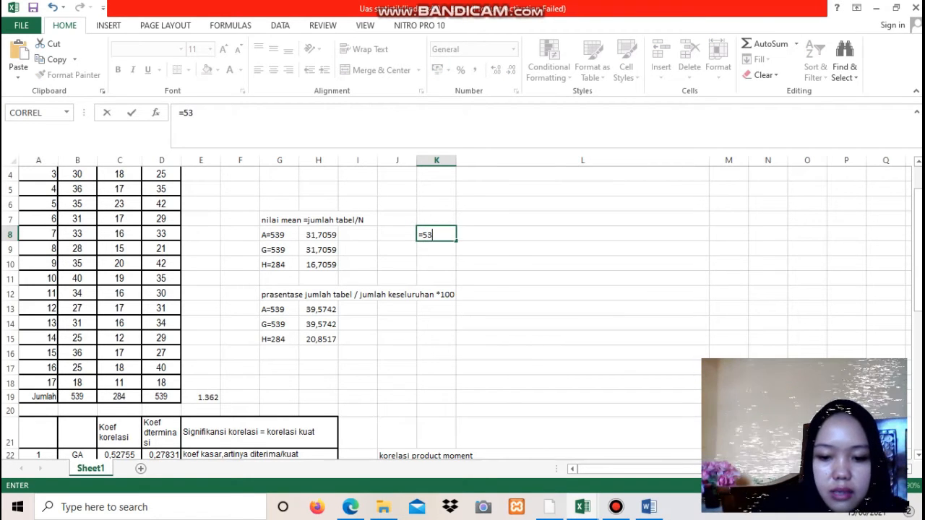
text(9/)
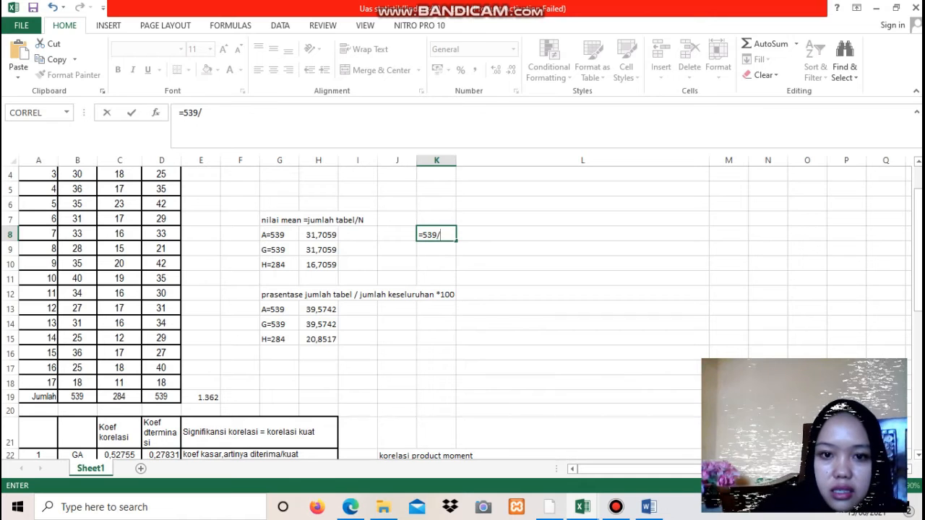
text(17)
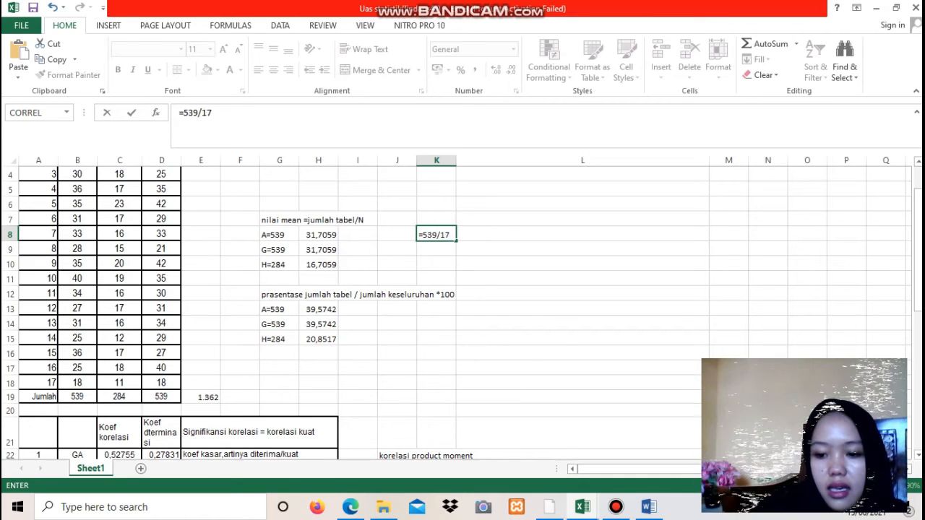
key(Return)
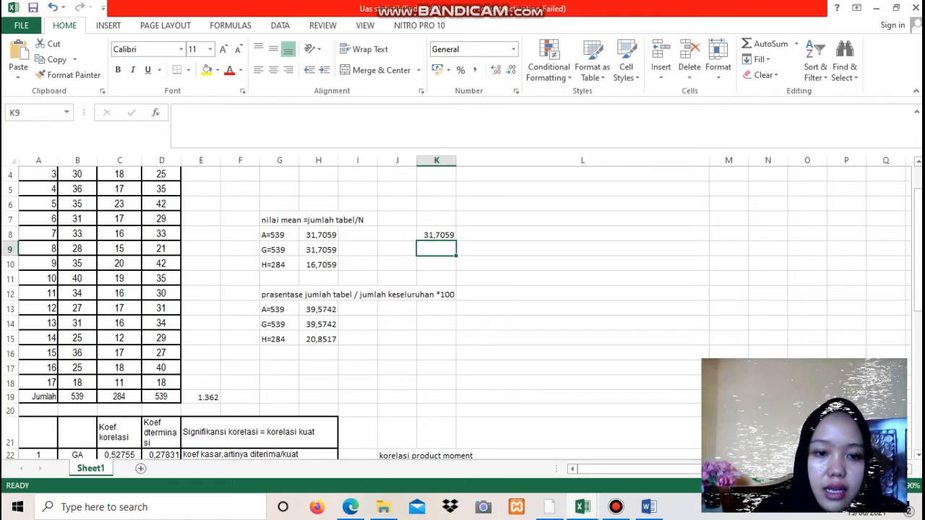
Calculate the mean of G in cell K9 with the formula =B19/17
text(=)
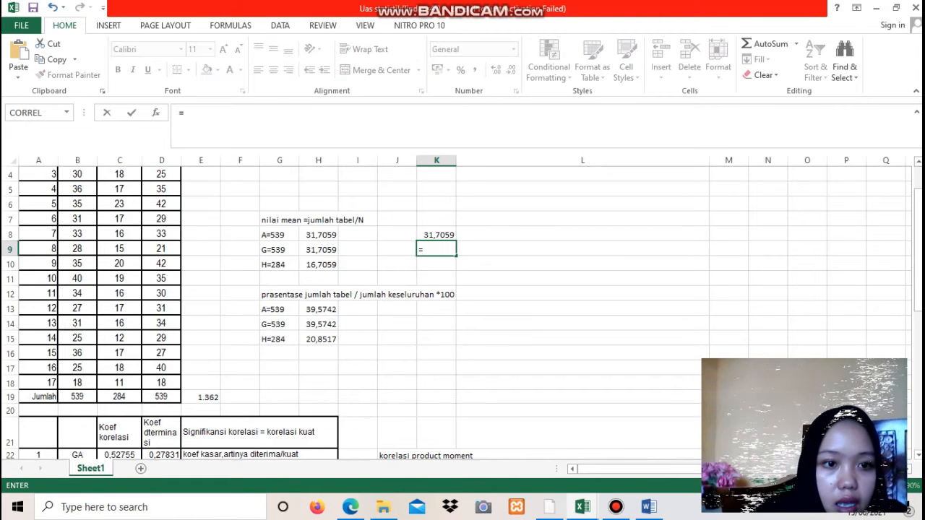
scroll(462, 311, up, 1)
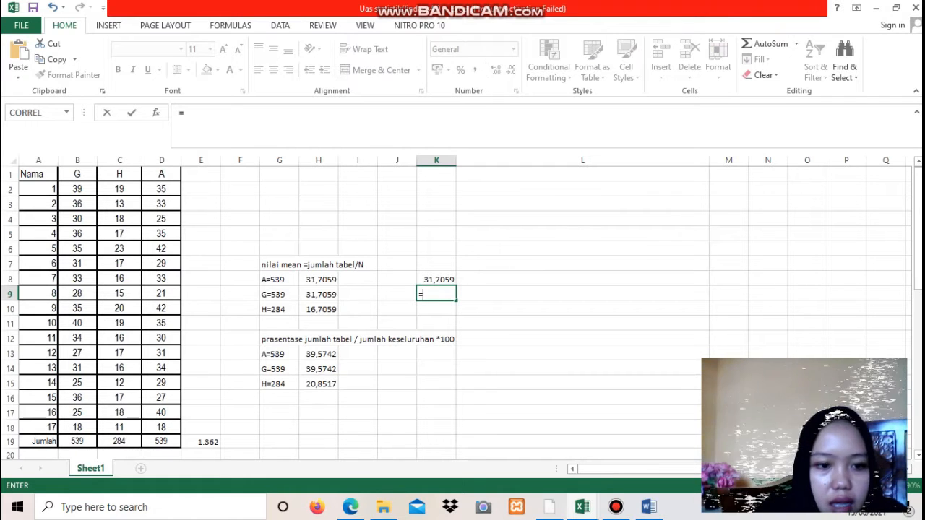
click(77, 441)
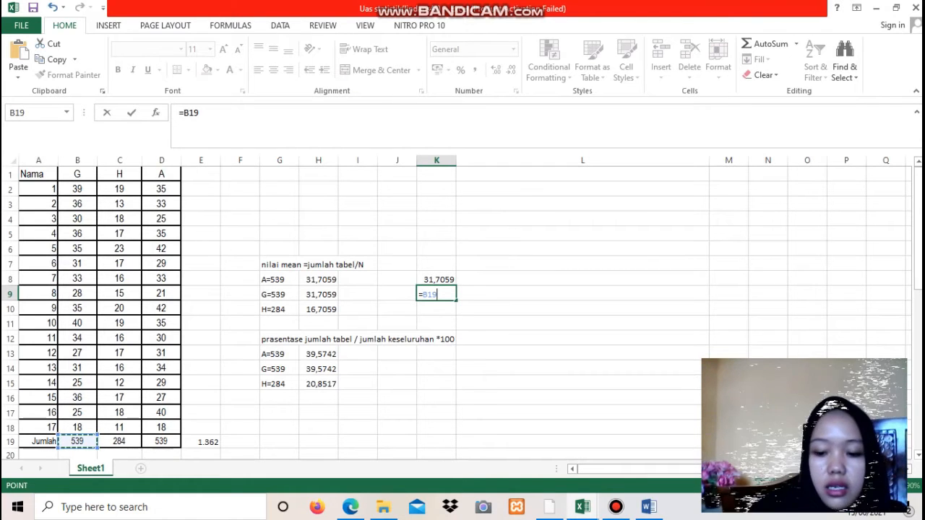
text(/17)
key(ctrl+Return)
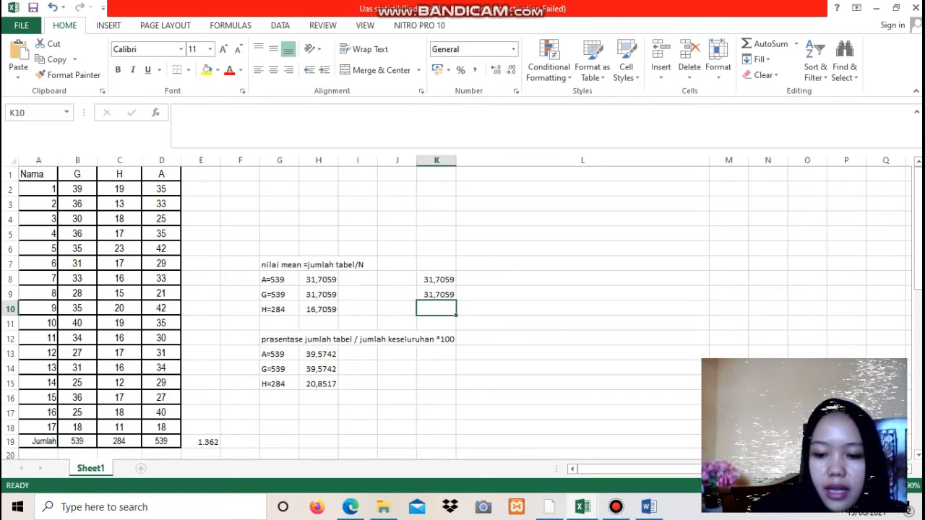
Calculate the mean of H in cell K10 with the formula =C19/17
text(=)
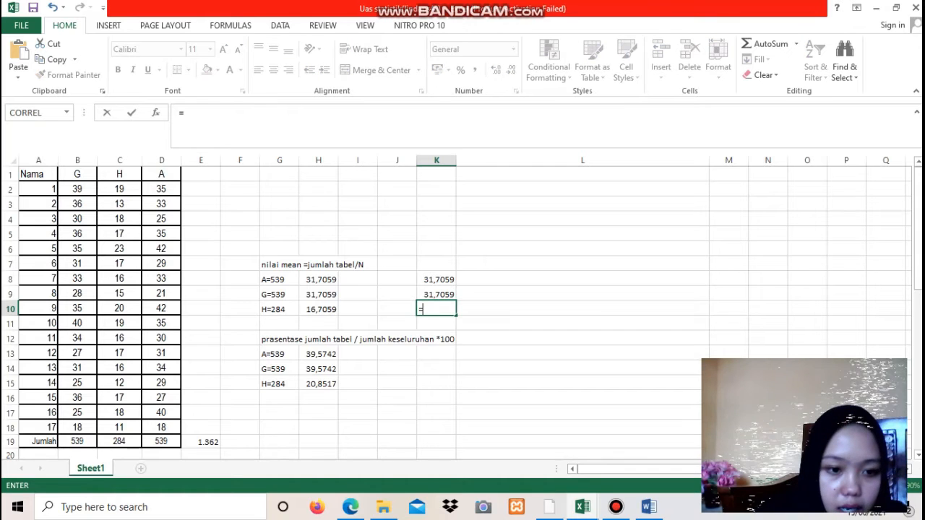
click(119, 441)
text(/17)
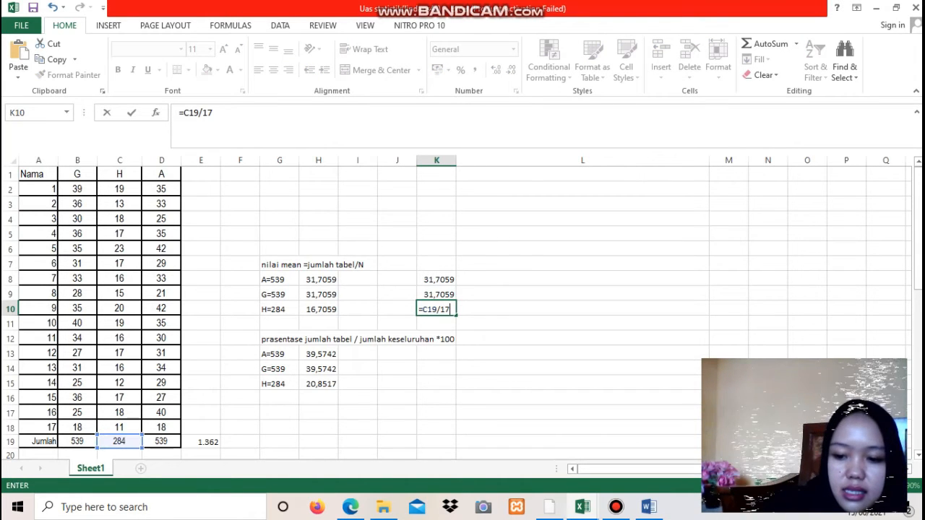
key(Return)
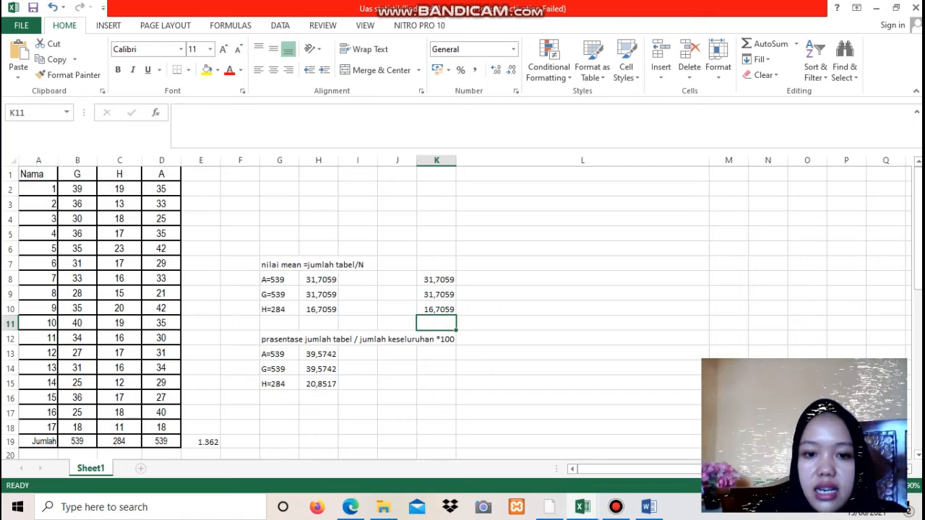
click(437, 310)
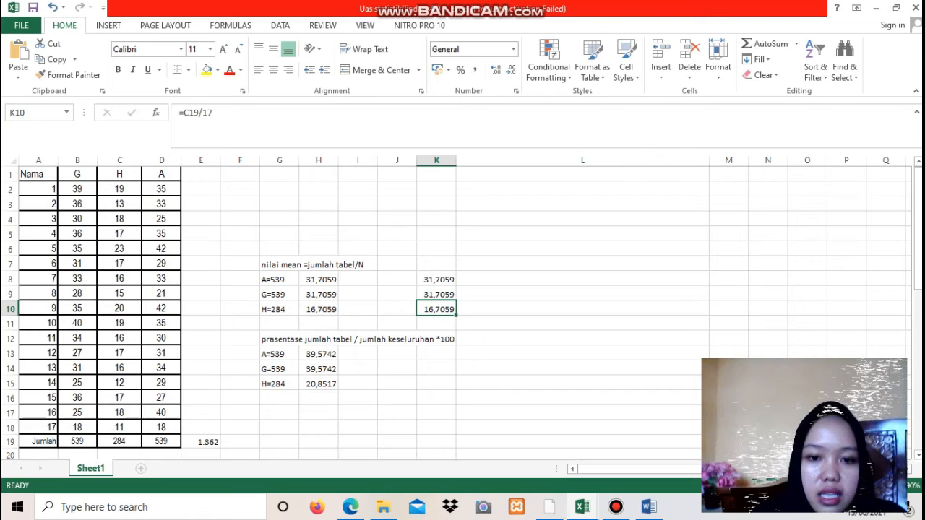
Try to calculate the percentage for A in cell K13 with =B19/100, and clear the formula from the cell
click(437, 353)
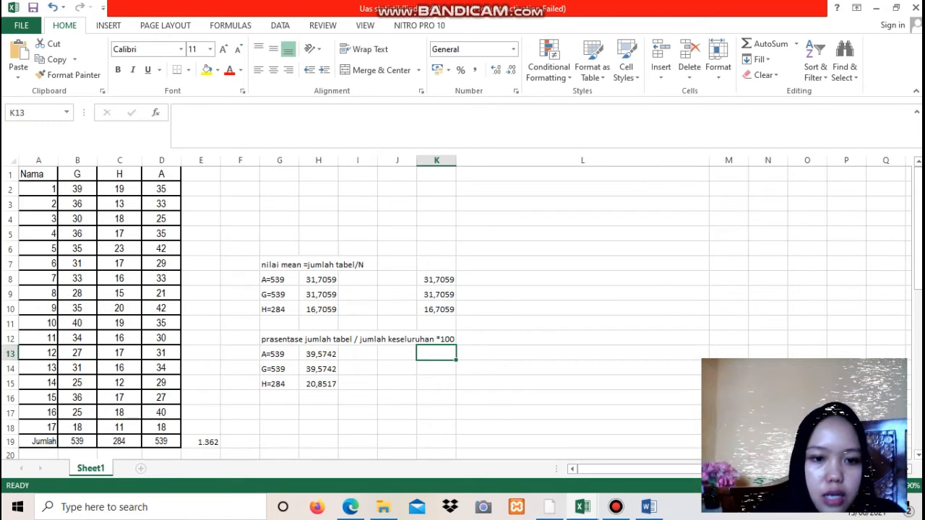
text(=)
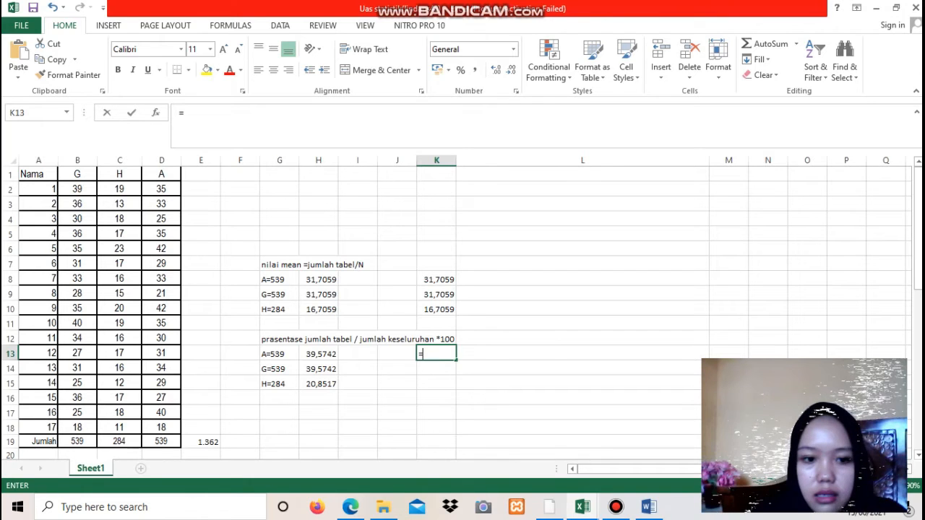
click(77, 441)
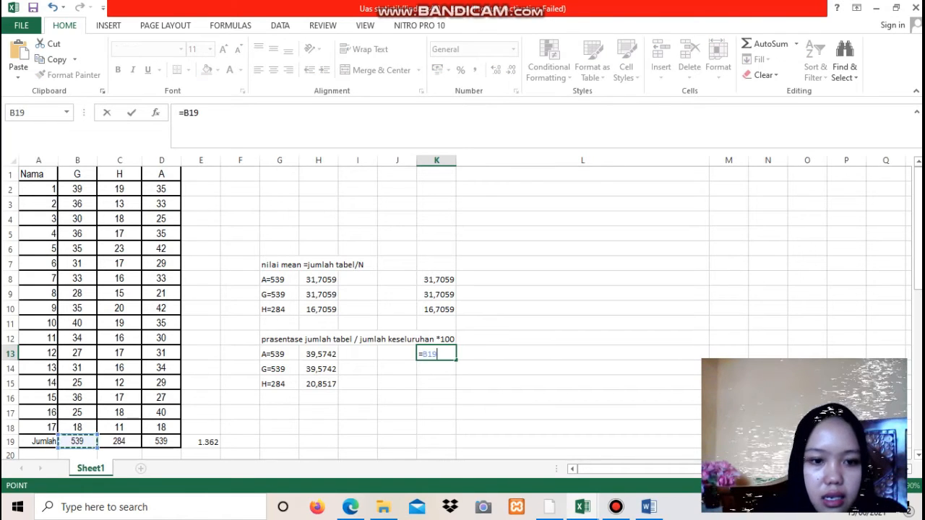
text(/)
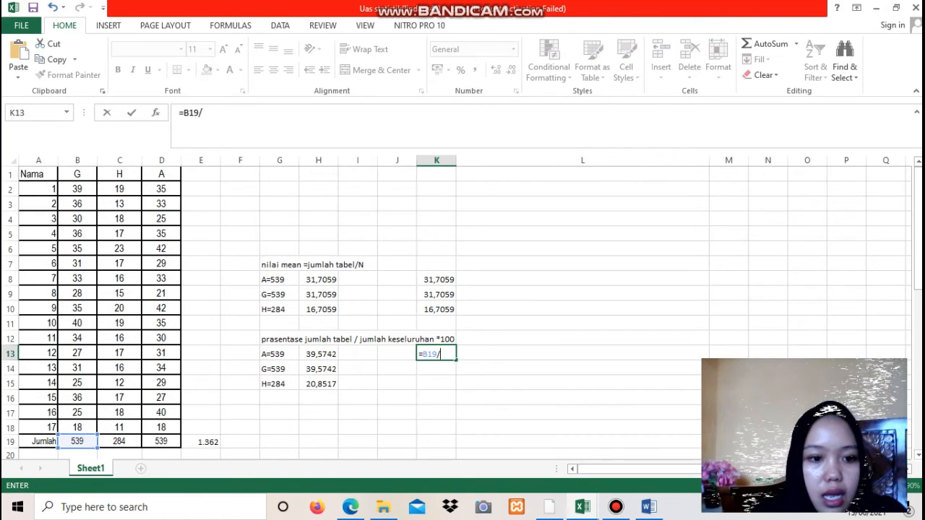
scroll(462, 311, down, 2)
scroll(462, 310, down, 4)
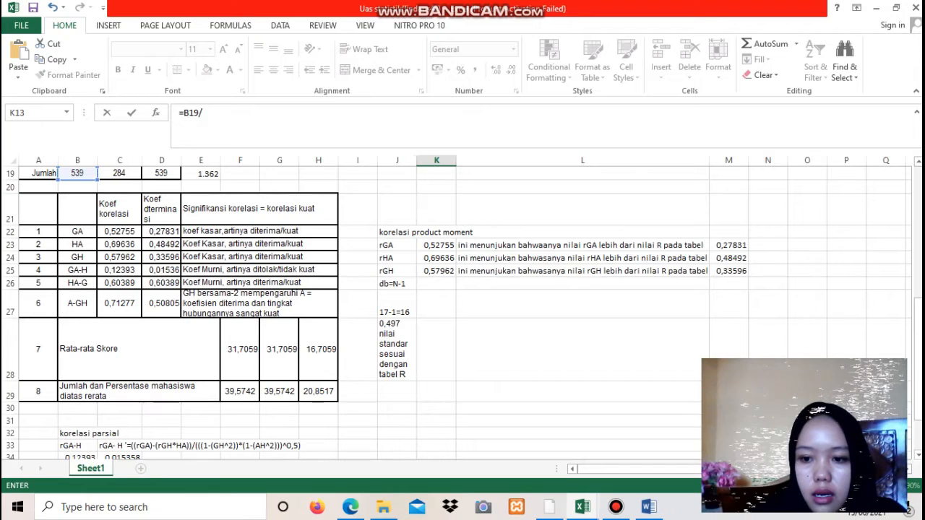
scroll(462, 311, up, 2)
scroll(462, 311, up, 5)
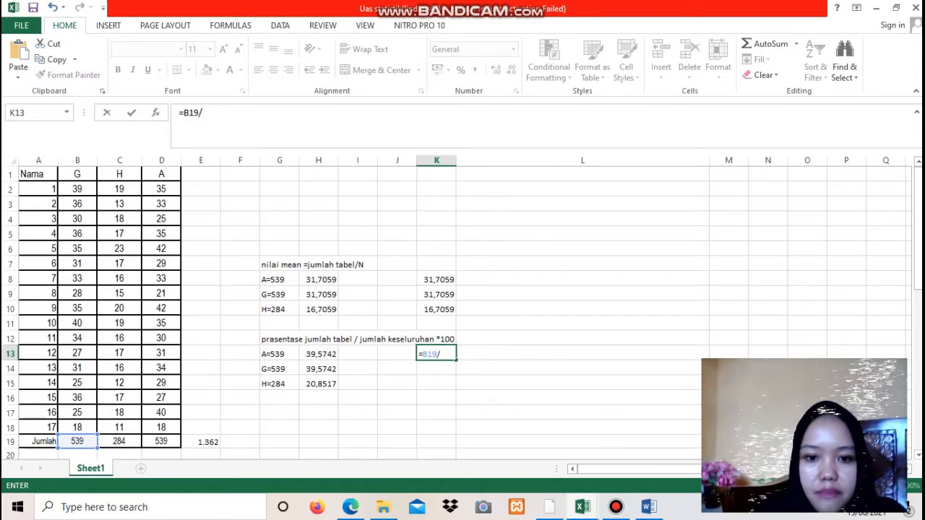
text(100)
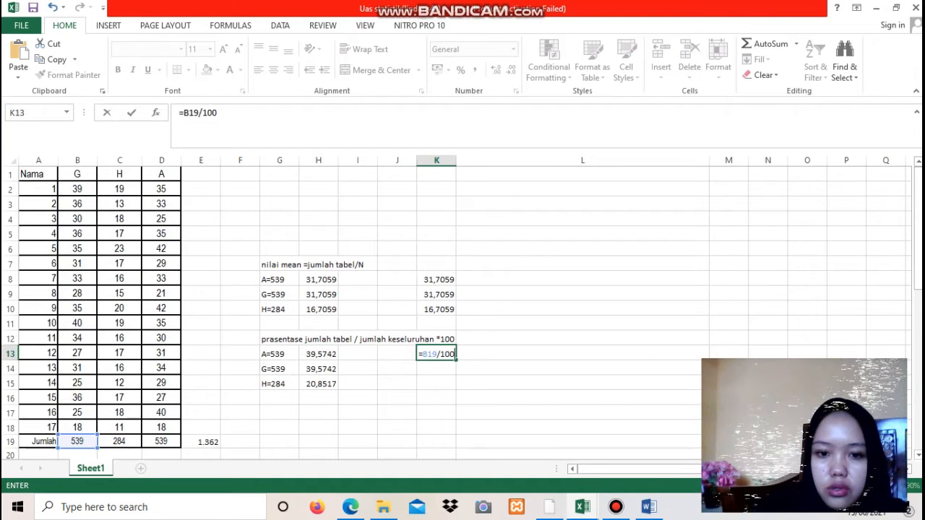
key(Return)
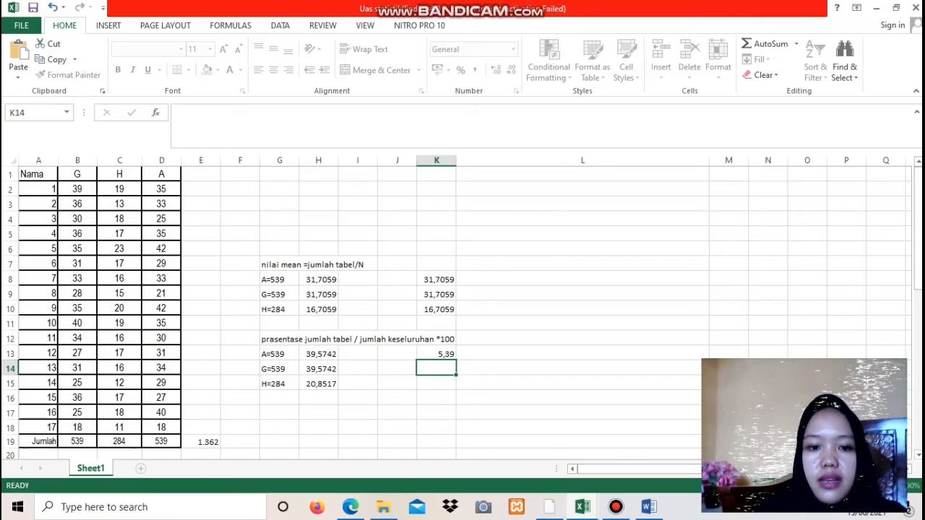
click(437, 354)
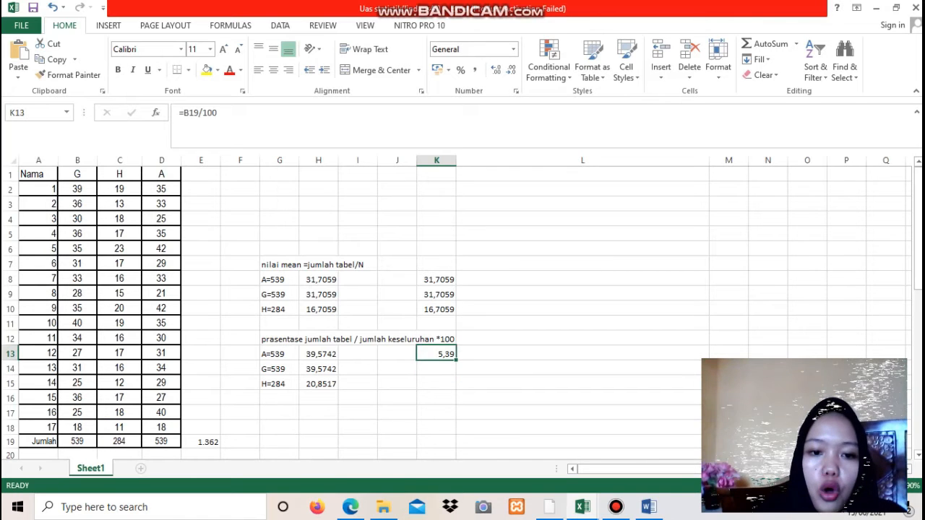
key(BackSpace)
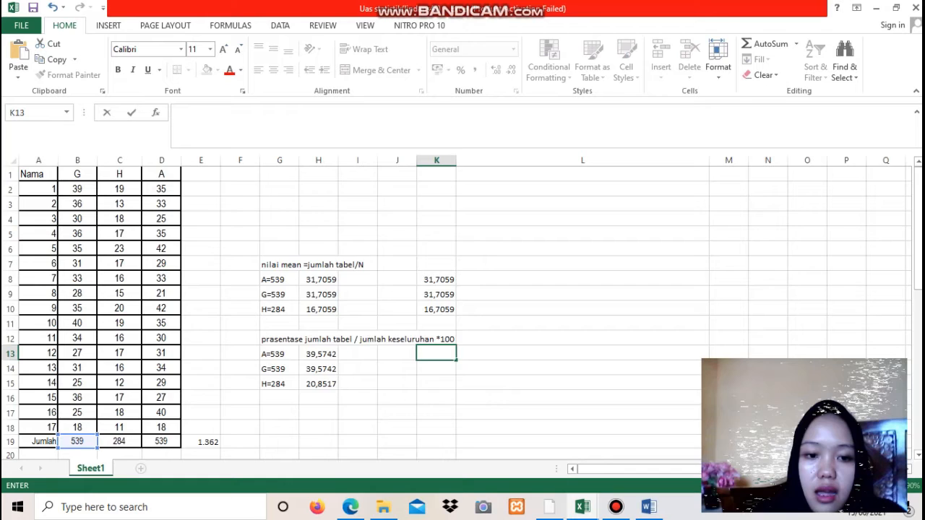
Compare the GA, HA and GH correlation coefficients in C22:C24 with their CORREL formulas in K23:K25
scroll(462, 310, down, 1)
scroll(462, 311, down, 6)
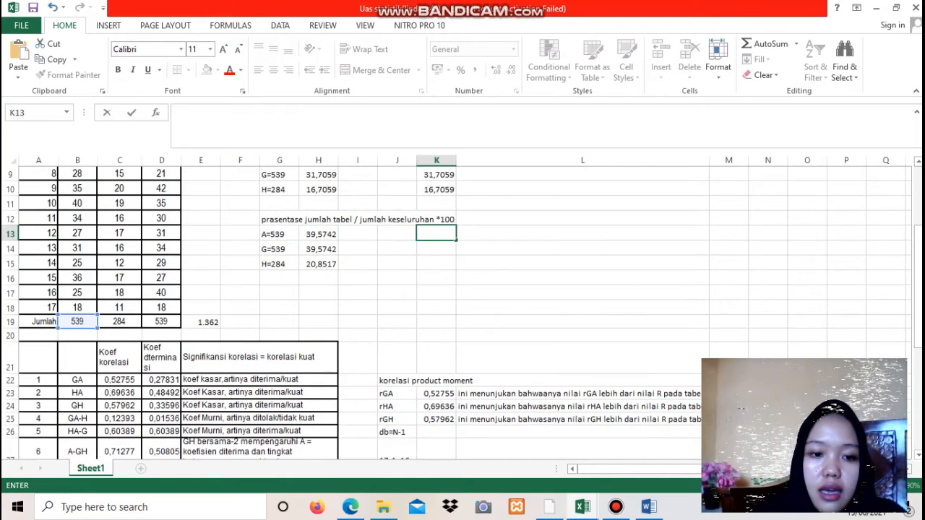
scroll(462, 311, down, 1)
scroll(463, 310, up, 2)
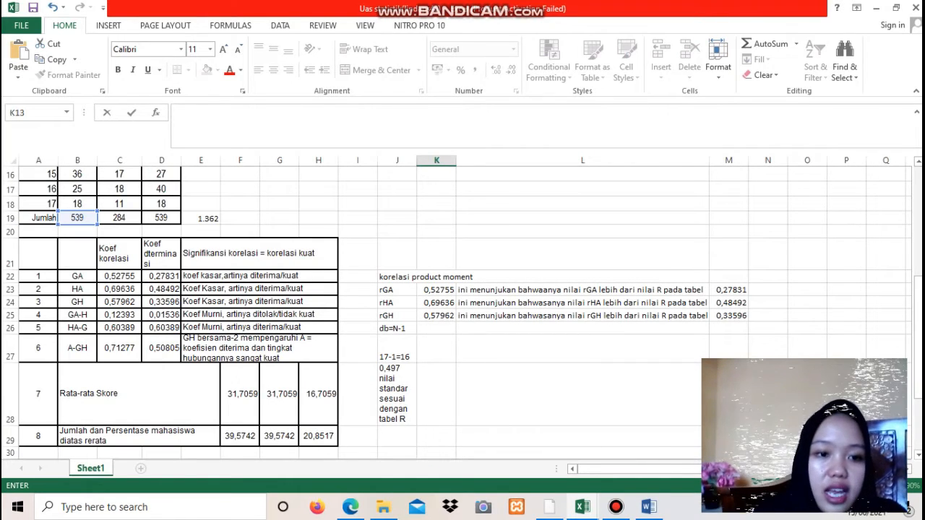
click(119, 276)
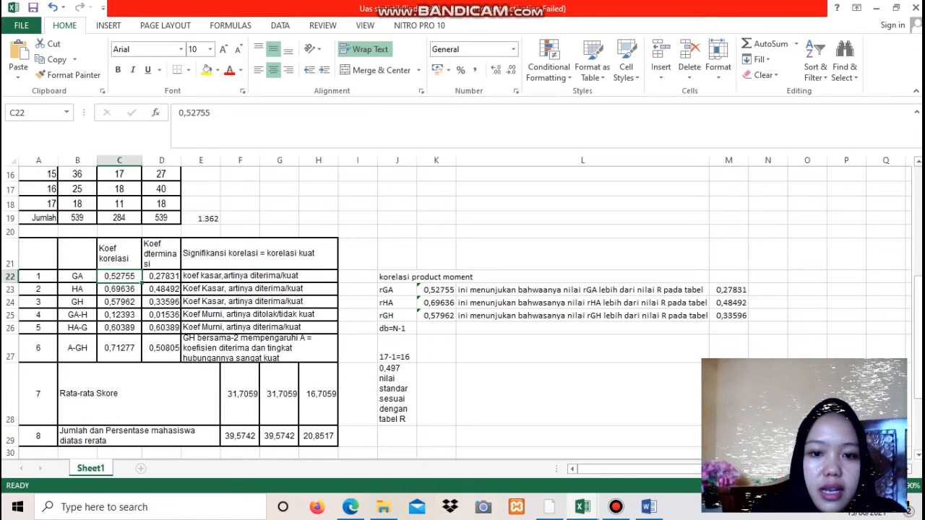
click(436, 290)
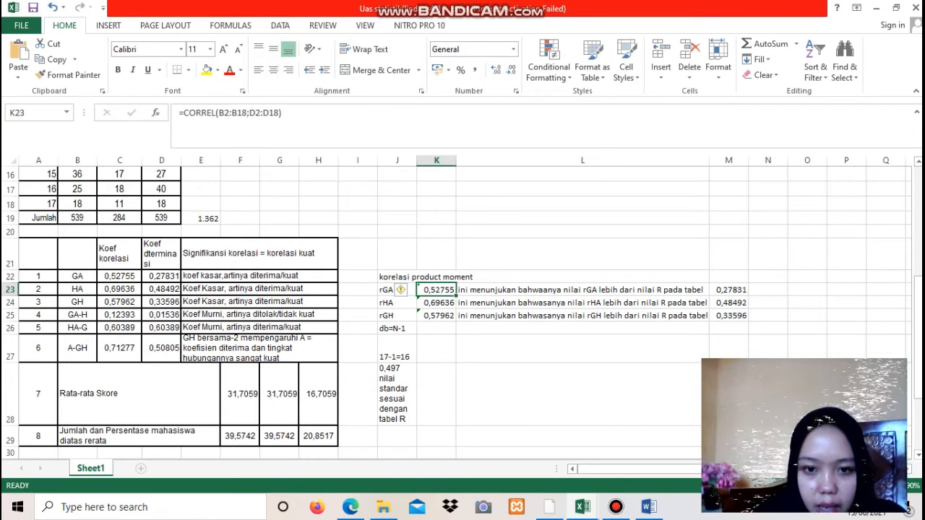
click(120, 289)
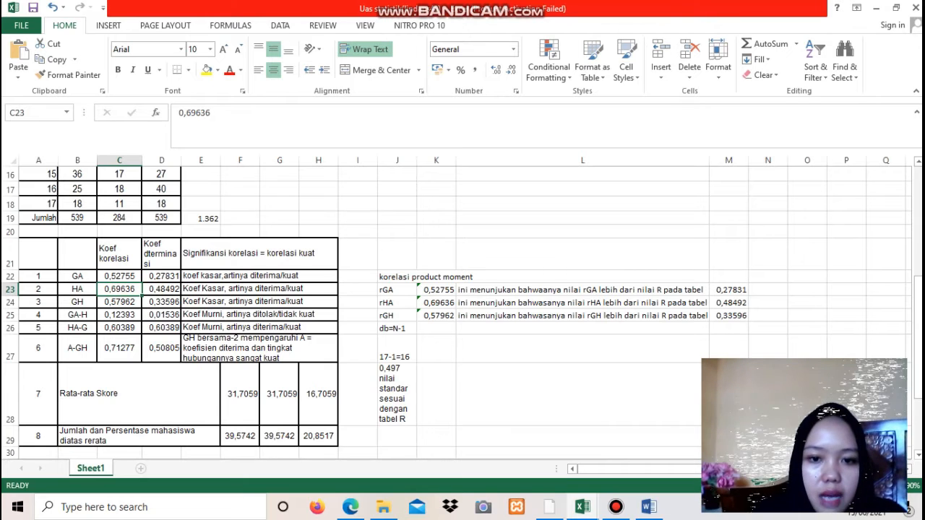
click(436, 303)
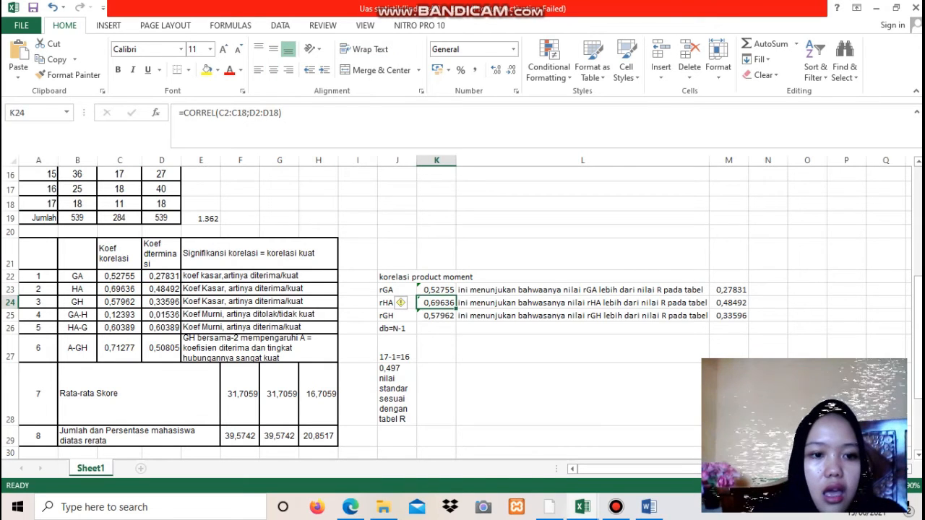
click(119, 302)
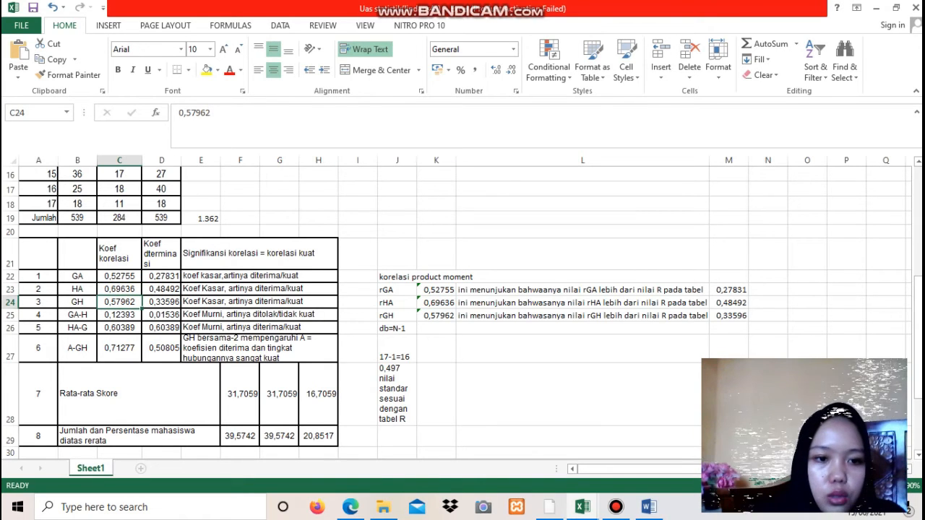
click(436, 315)
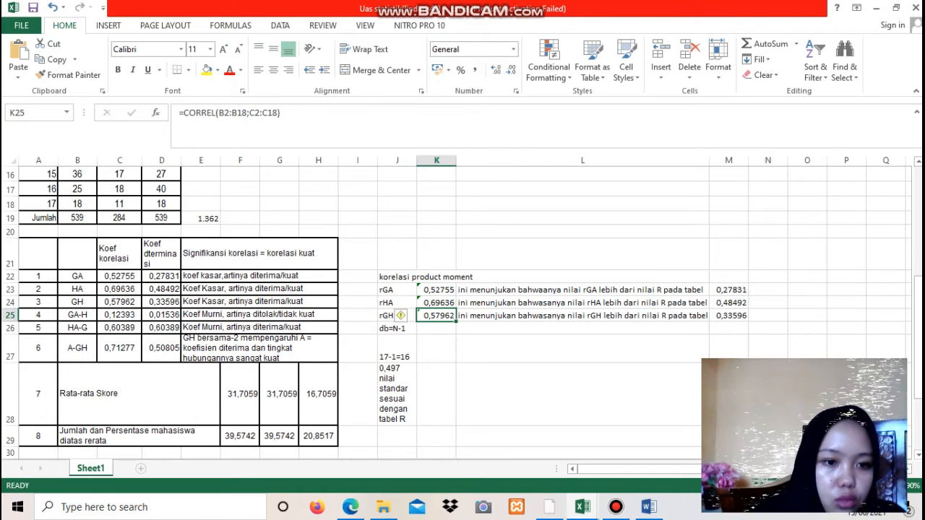
Examine the GA-H, HA-G and A-GH coefficients in C25:C27 alongside the partial and multiple correlation workings below the results table
click(119, 315)
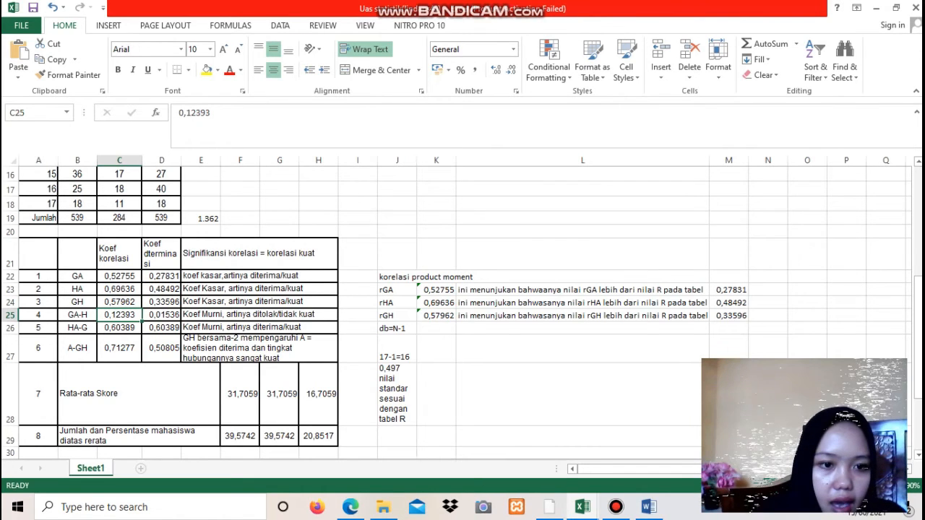
click(119, 328)
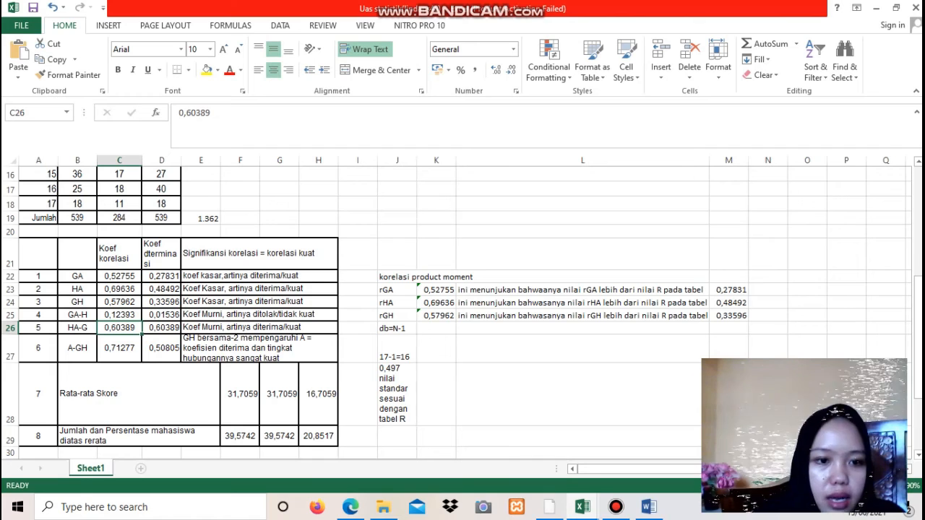
scroll(463, 311, down, 3)
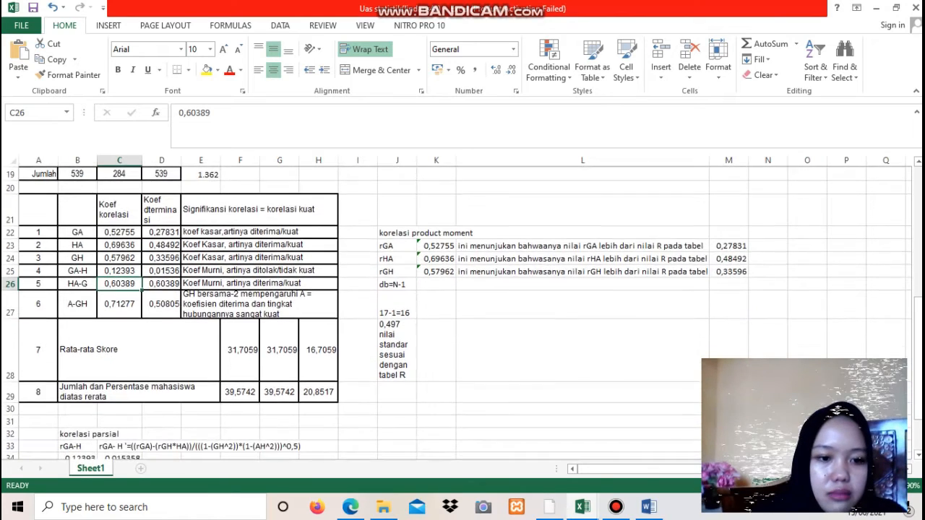
scroll(462, 310, up, 6)
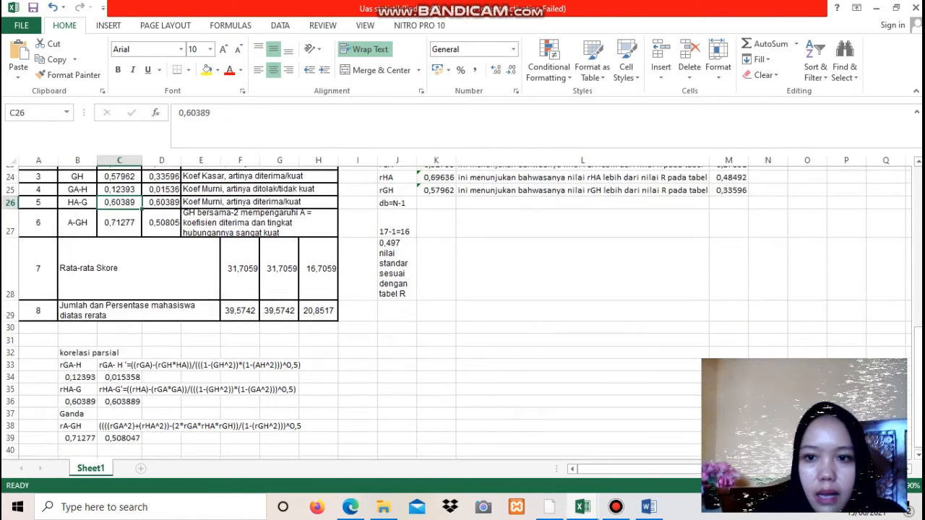
scroll(463, 311, down, 4)
scroll(463, 311, up, 4)
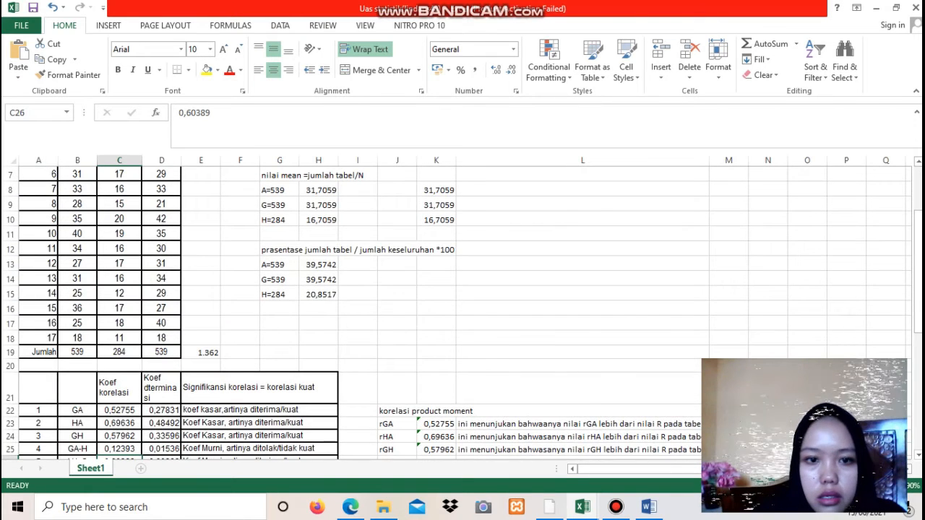
scroll(462, 311, down, 2)
scroll(462, 311, down, 1)
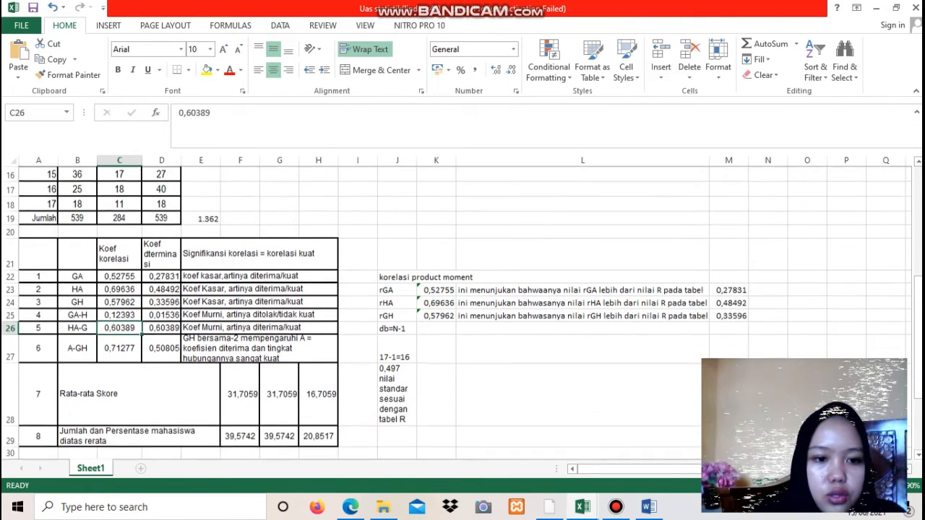
click(119, 348)
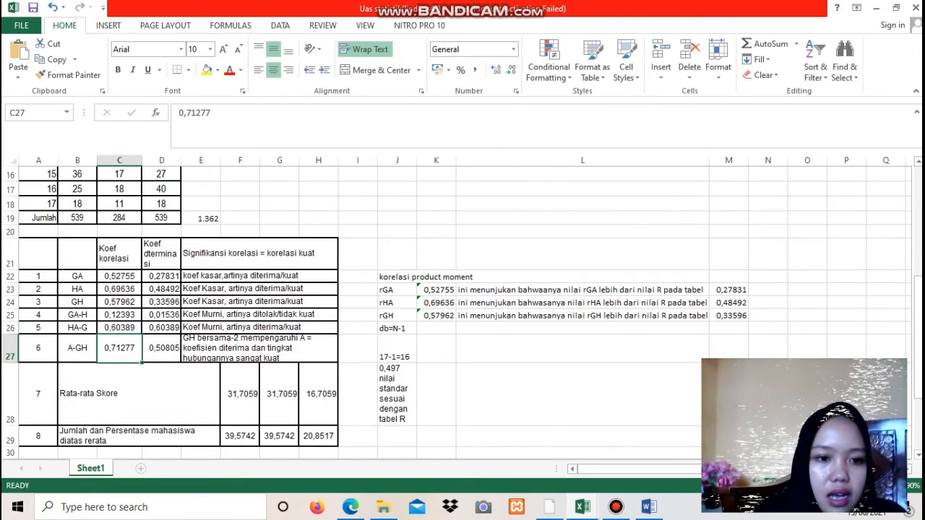
Compare the determination coefficients in D22:D27 with the partial and multiple correlation workings in C34, C36 and C39
click(161, 315)
click(161, 276)
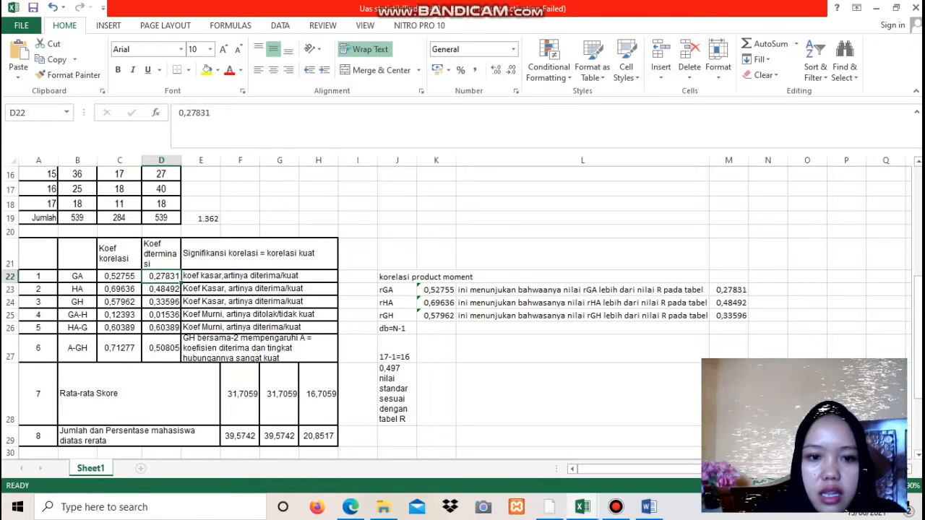
scroll(462, 311, down, 6)
scroll(462, 311, up, 2)
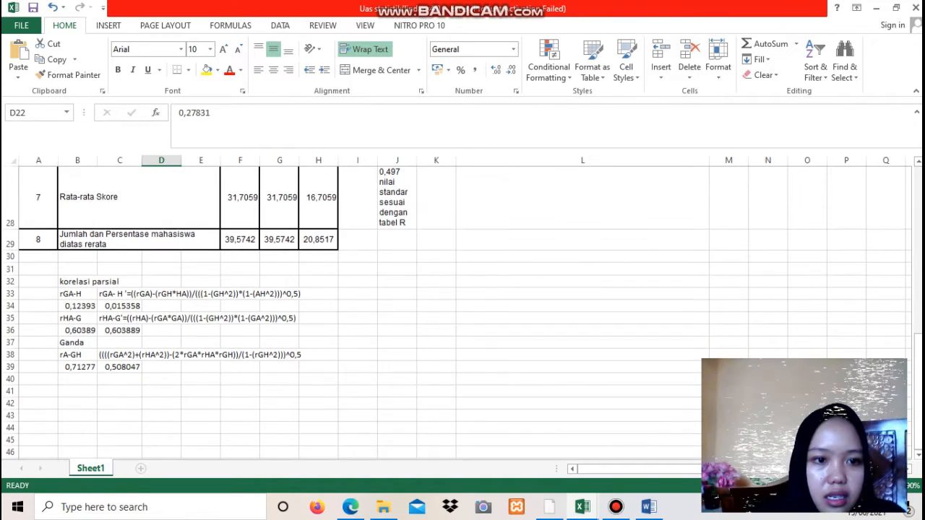
click(120, 307)
click(120, 330)
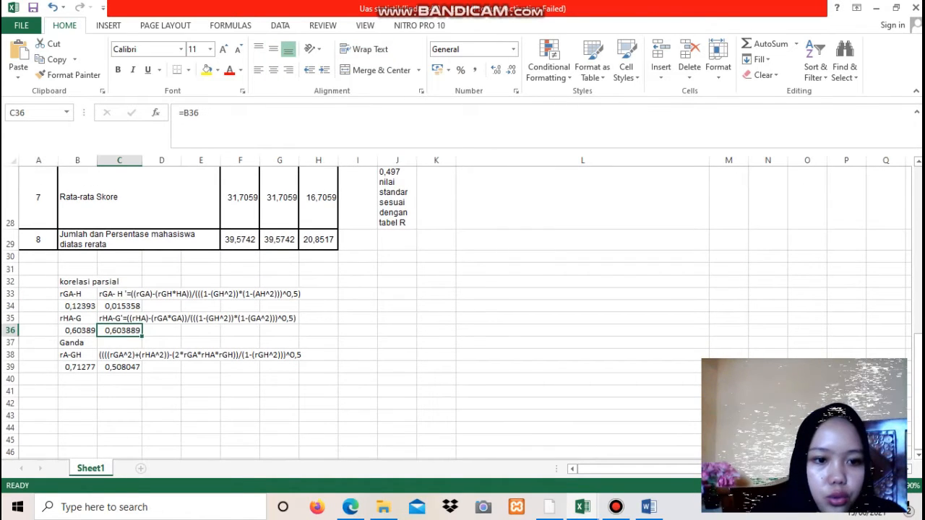
click(119, 367)
scroll(462, 310, up, 4)
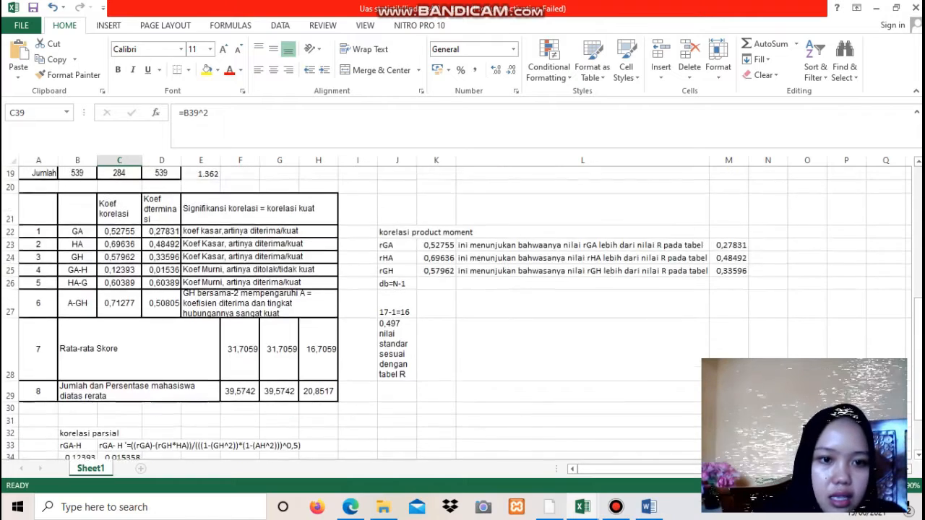
scroll(463, 311, down, 2)
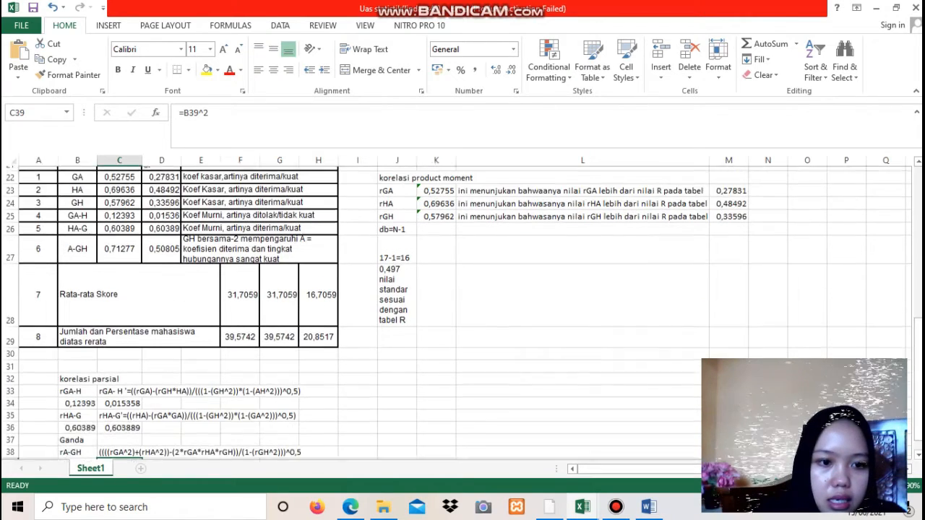
Compare the first Rata-rata Skore value in F28 with the mean formula for A in H8
click(136, 310)
scroll(462, 310, up, 6)
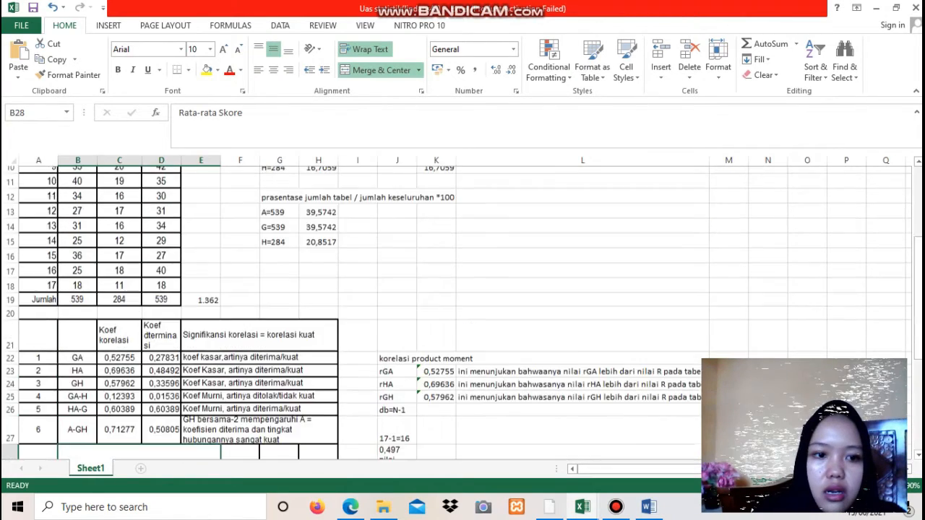
scroll(463, 310, down, 5)
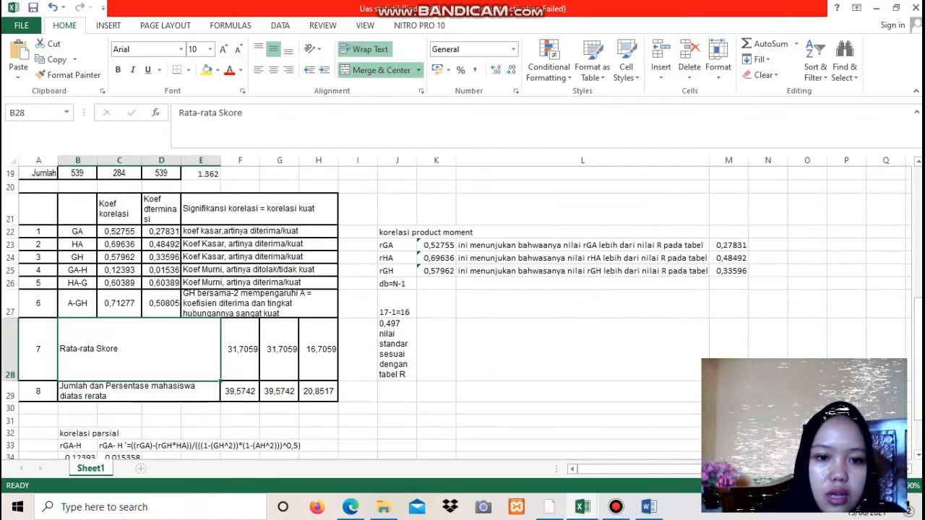
click(240, 349)
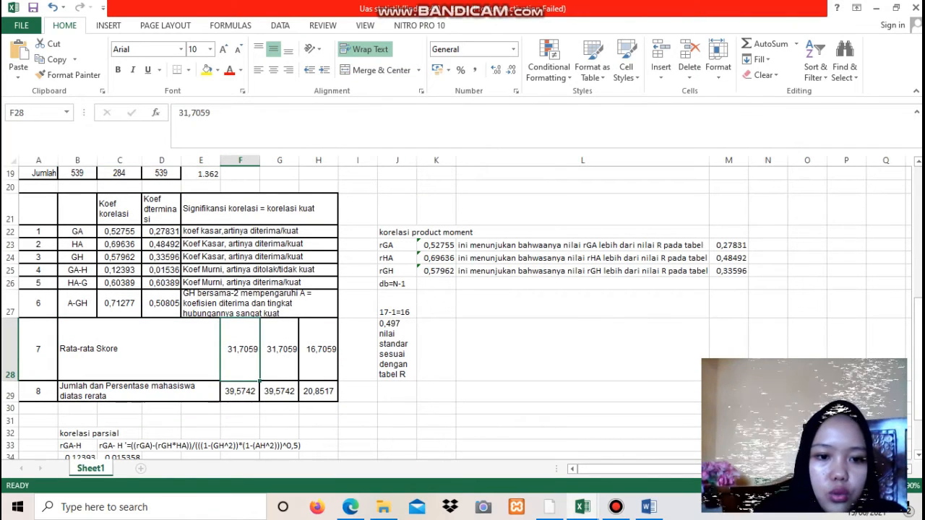
scroll(462, 311, down, 1)
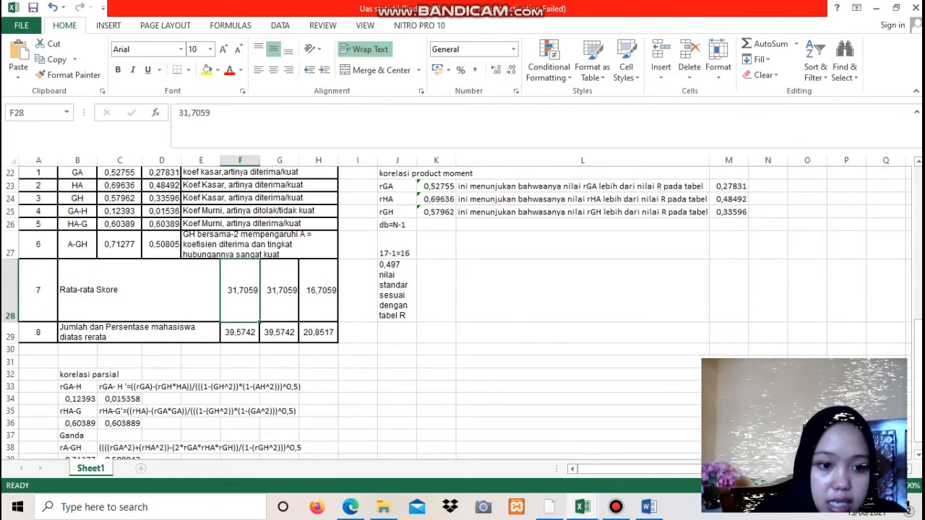
scroll(462, 310, down, 1)
scroll(462, 311, up, 3)
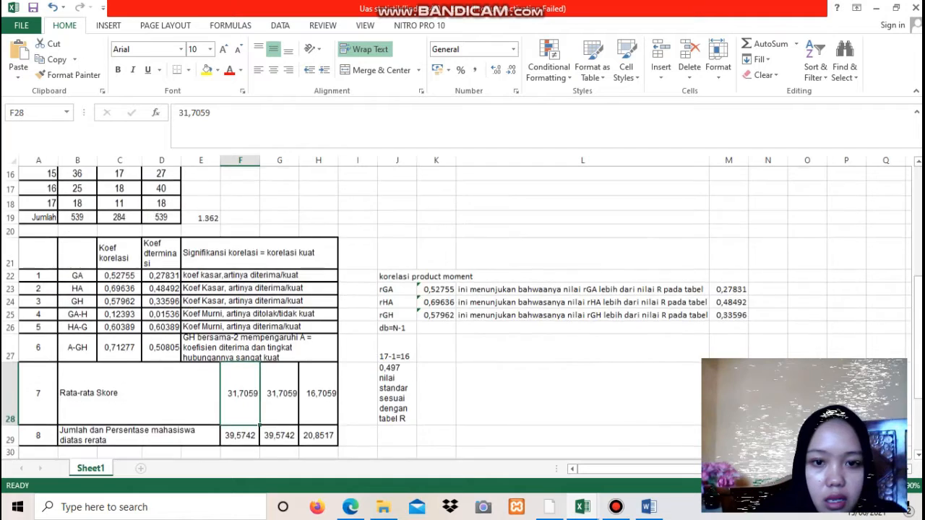
scroll(462, 310, up, 3)
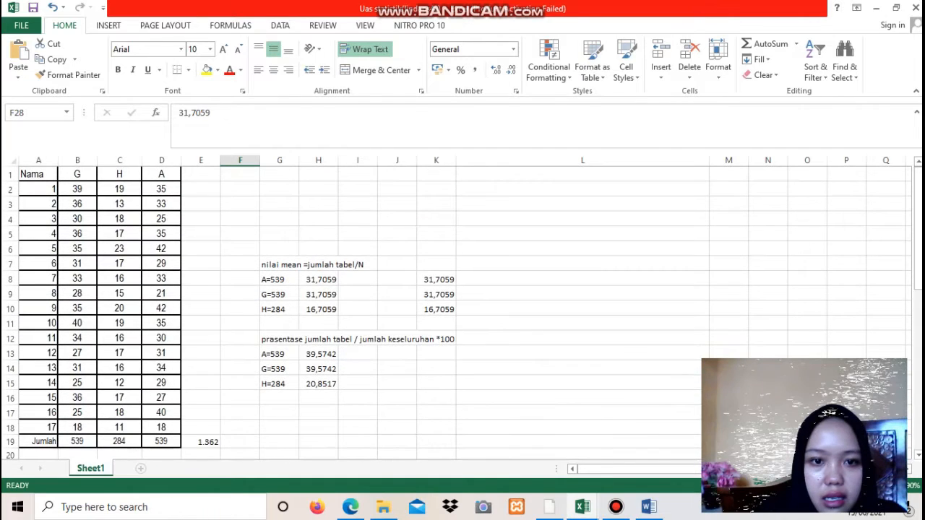
click(319, 280)
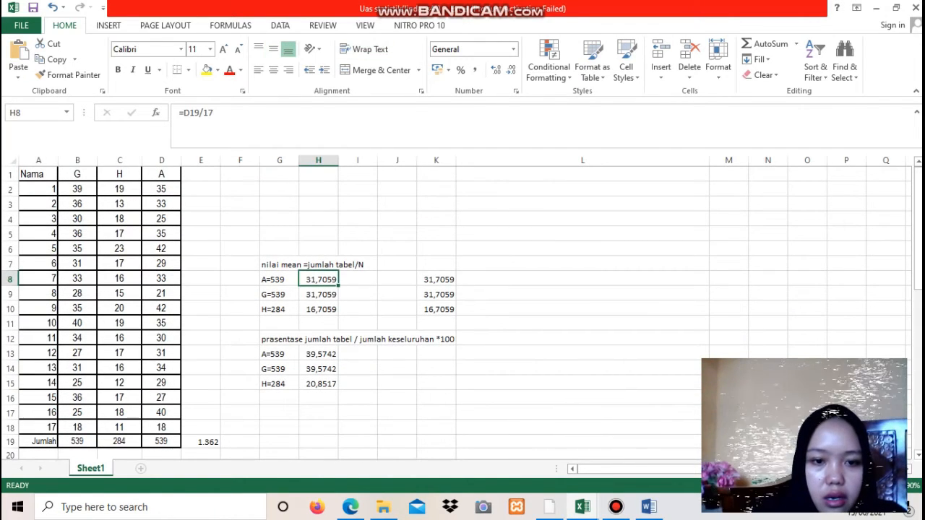
scroll(462, 310, down, 4)
scroll(279, 394, down, 1)
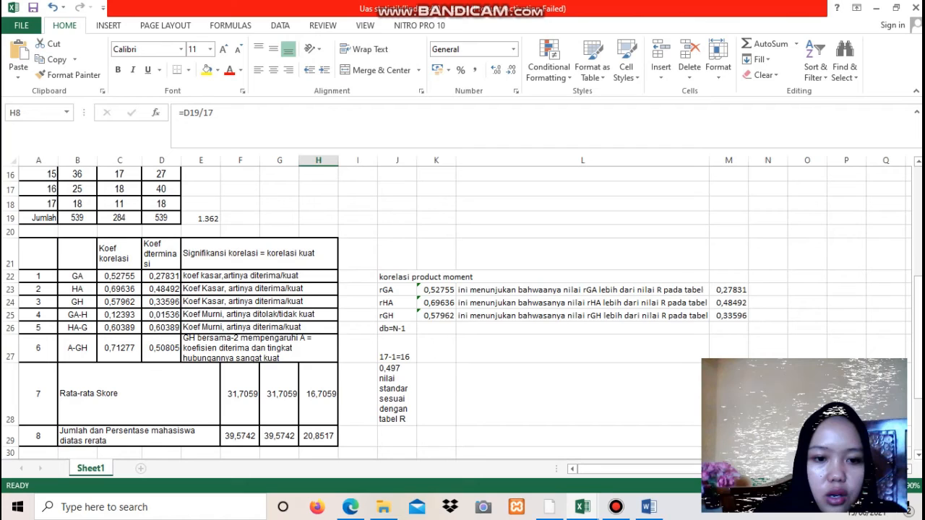
Check the remaining Rata-rata Skore values in G28 and H28 against the mean formulas for G and H in H9:H10
click(279, 394)
scroll(463, 310, up, 4)
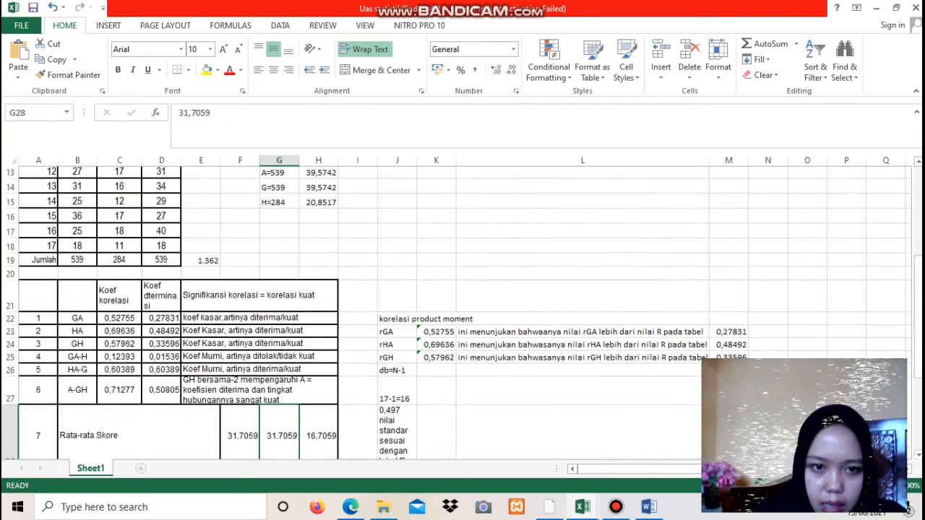
key(Right)
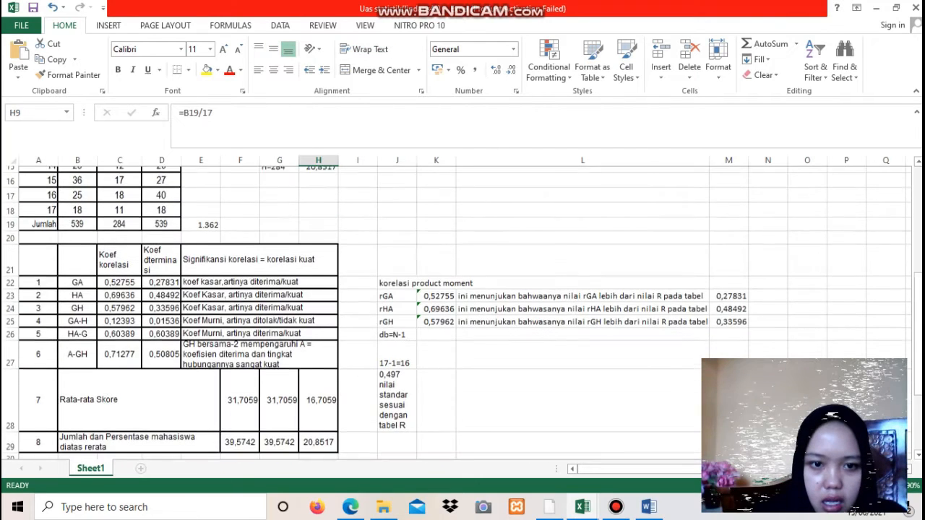
scroll(462, 311, up, 5)
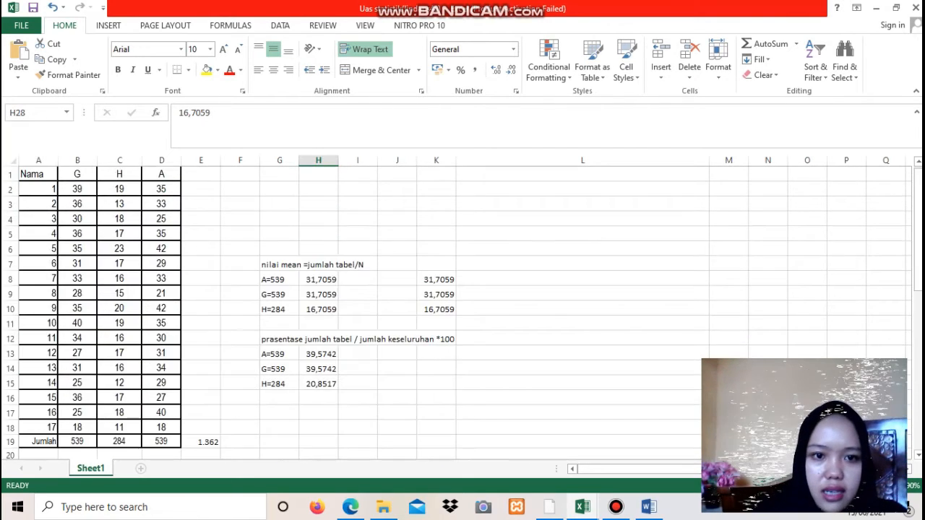
click(318, 309)
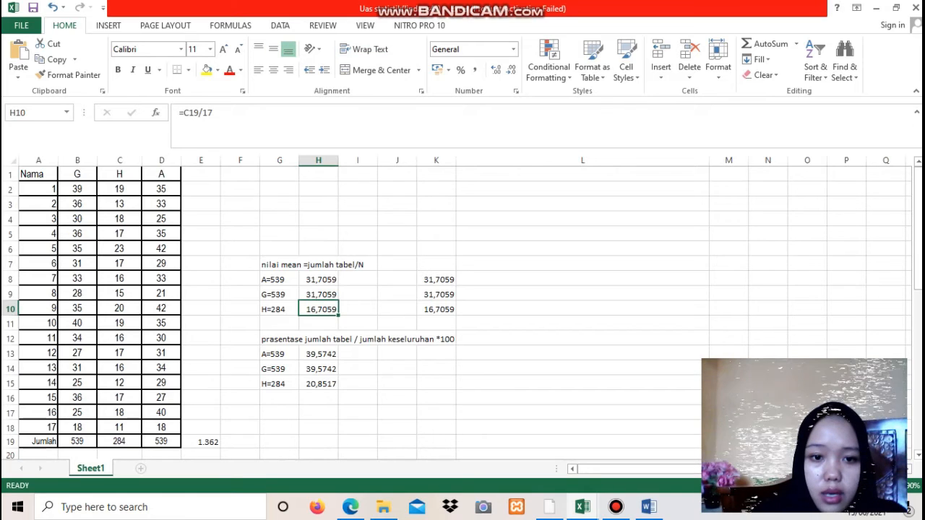
scroll(319, 310, down, 4)
scroll(462, 310, down, 1)
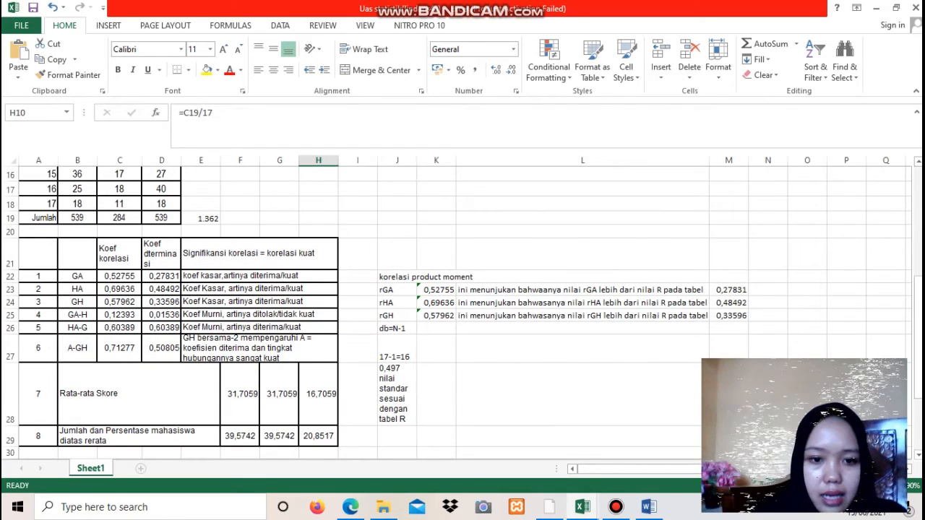
Compare the percentages in F29:H29 with the percentage formulas for A, G and H in H13:H15
scroll(239, 392, down, 1)
click(240, 391)
scroll(240, 391, up, 4)
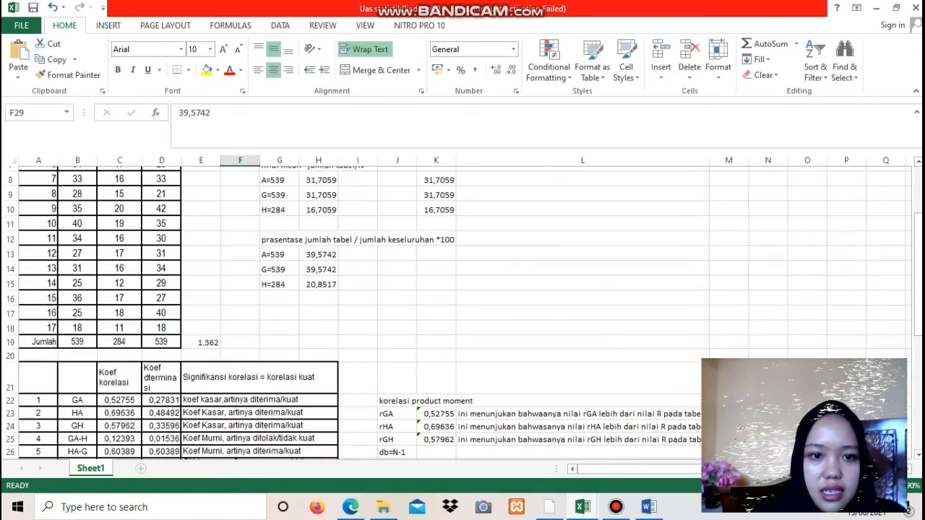
click(319, 264)
click(318, 279)
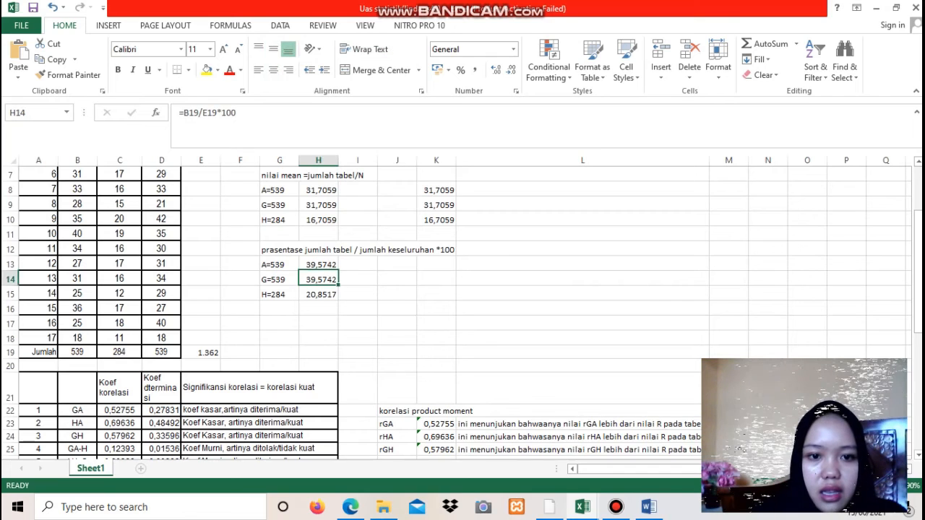
click(318, 308)
scroll(319, 309, down, 4)
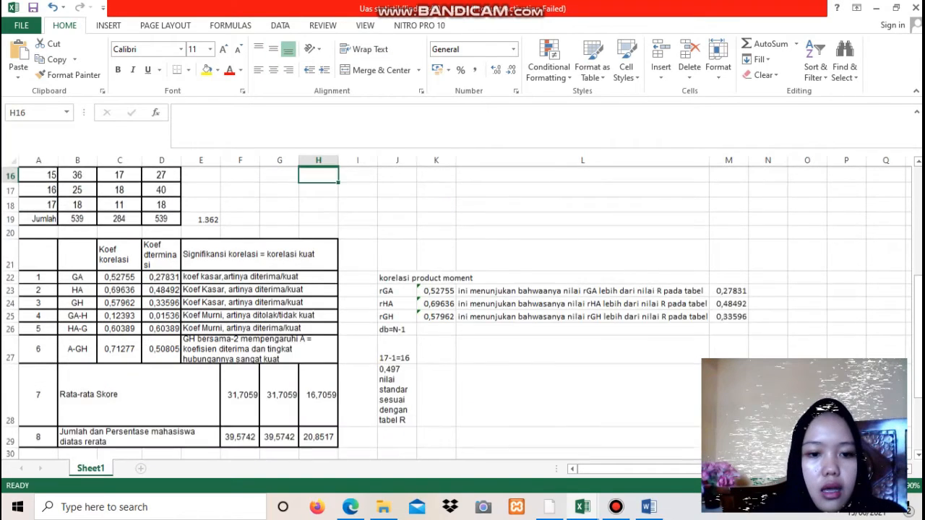
click(240, 391)
click(280, 391)
click(319, 391)
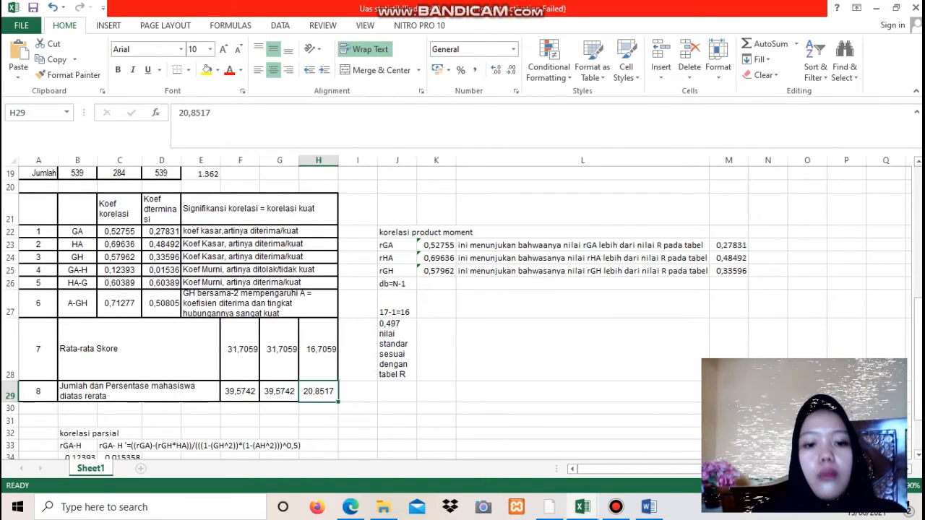
scroll(319, 392, up, 2)
scroll(318, 392, up, 4)
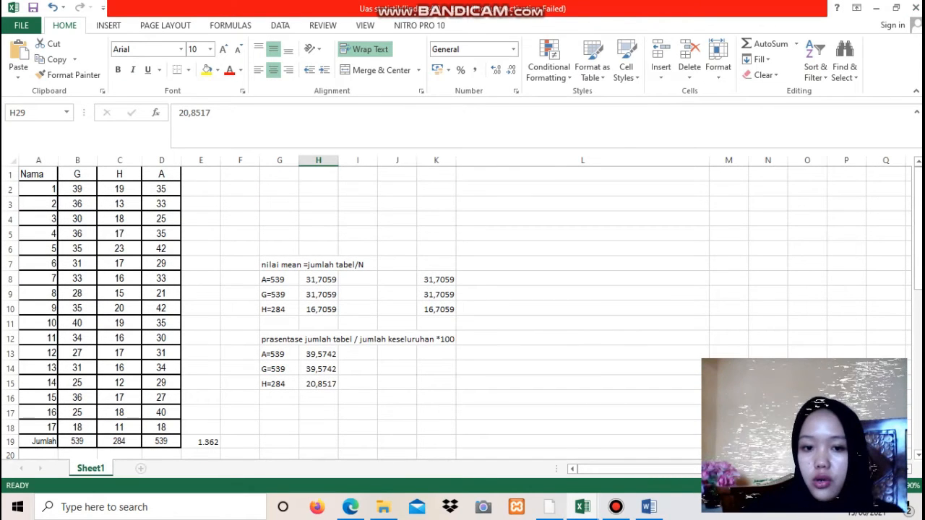
Switch to the "uas statistik no 1" workbook and examine the Pegawai Negeri X1 and Pegawai Swasta X2 values in C6:D8
mouse_move(582, 506)
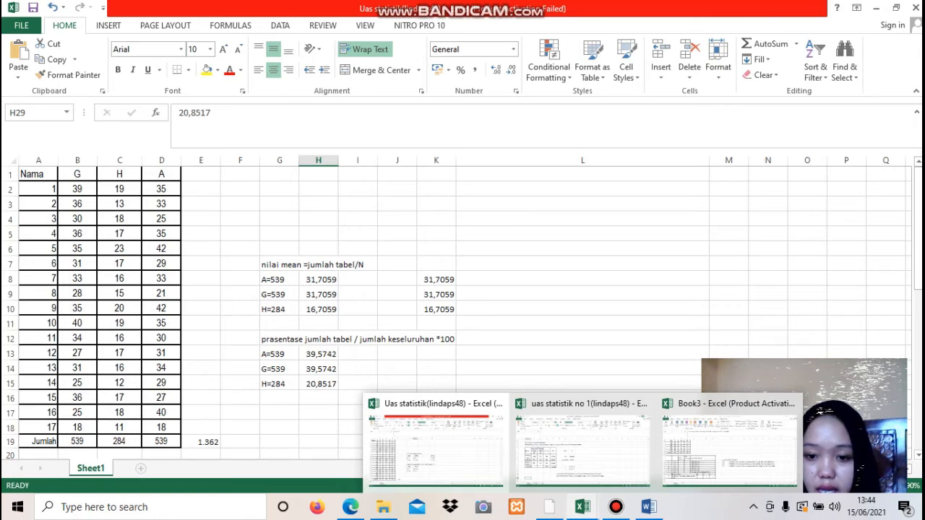
click(581, 444)
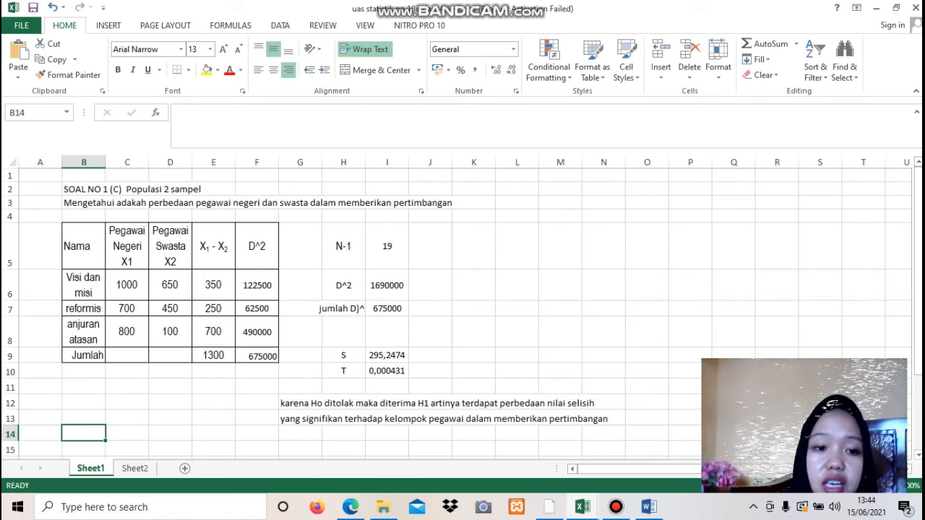
click(169, 285)
click(126, 309)
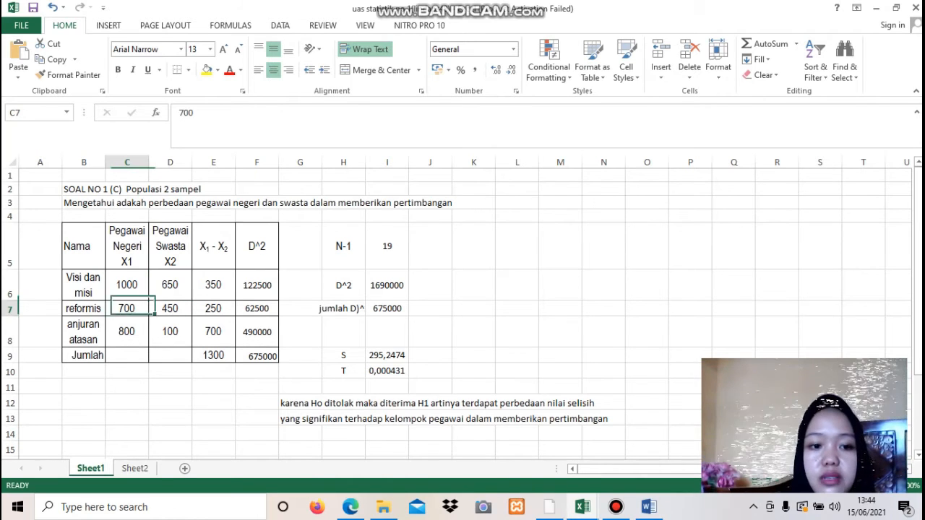
click(126, 285)
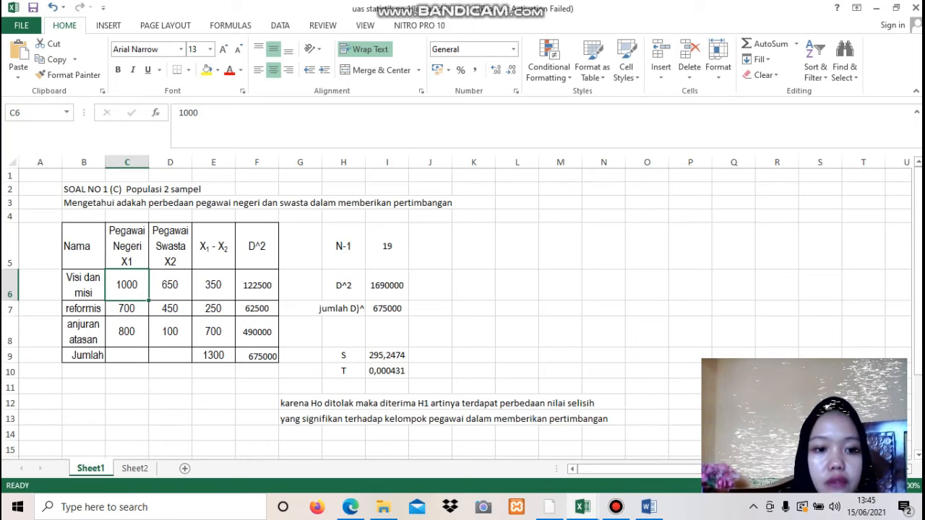
click(127, 247)
click(126, 285)
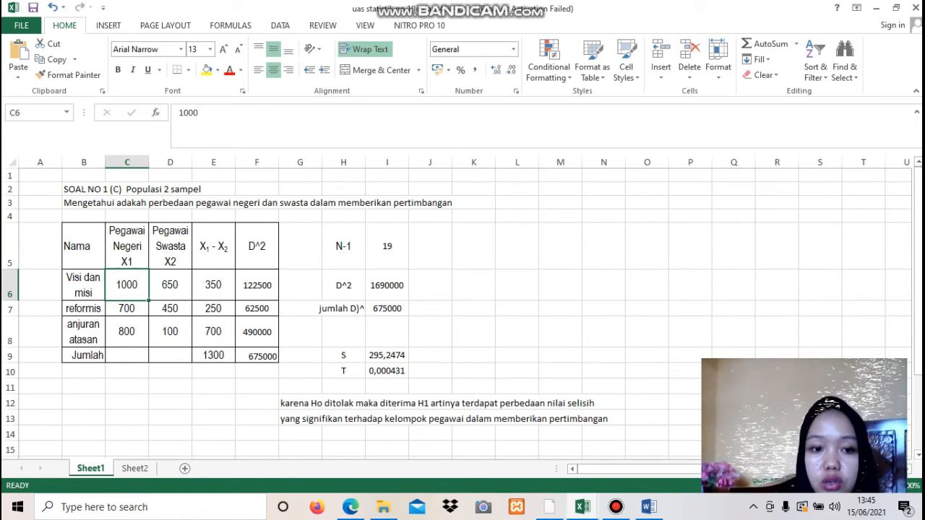
click(127, 308)
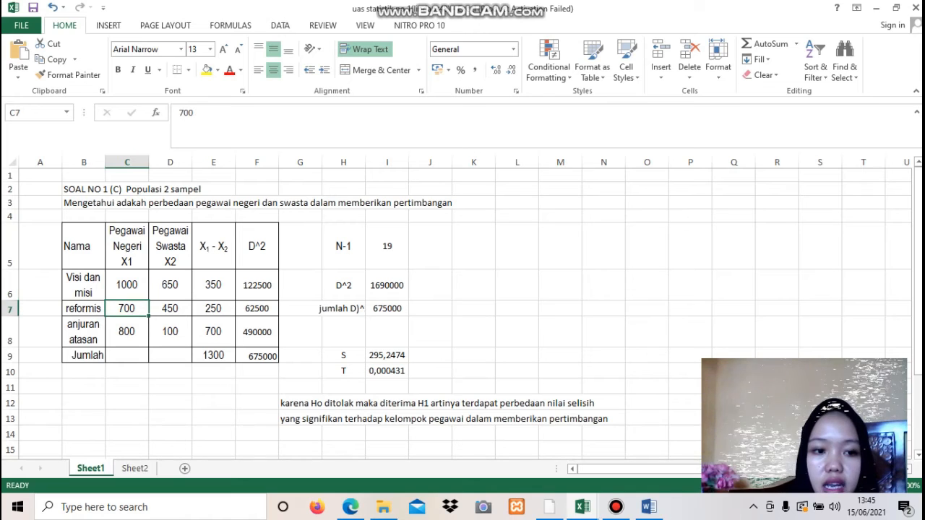
click(126, 332)
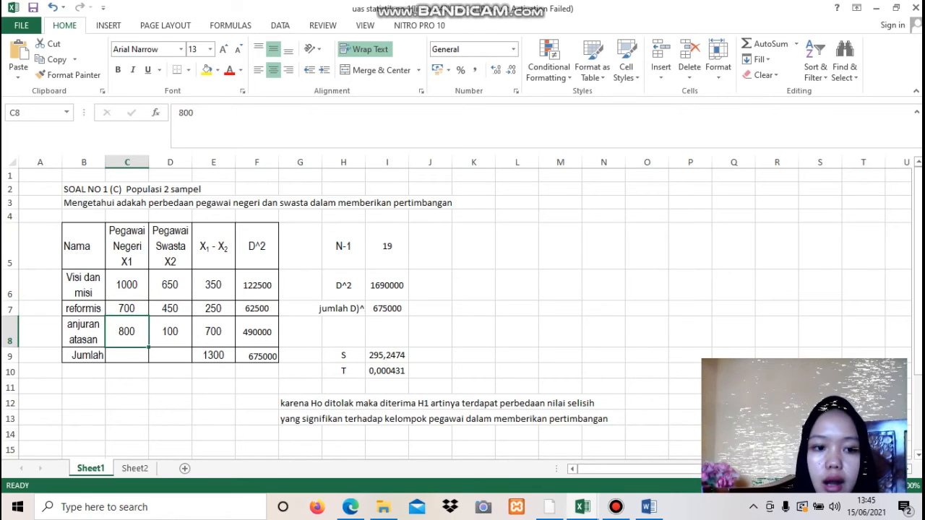
click(169, 246)
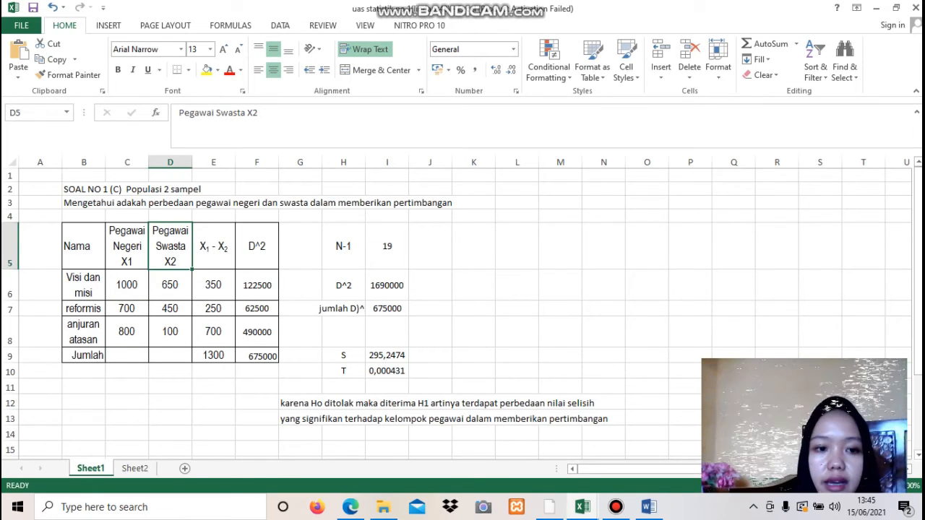
click(169, 285)
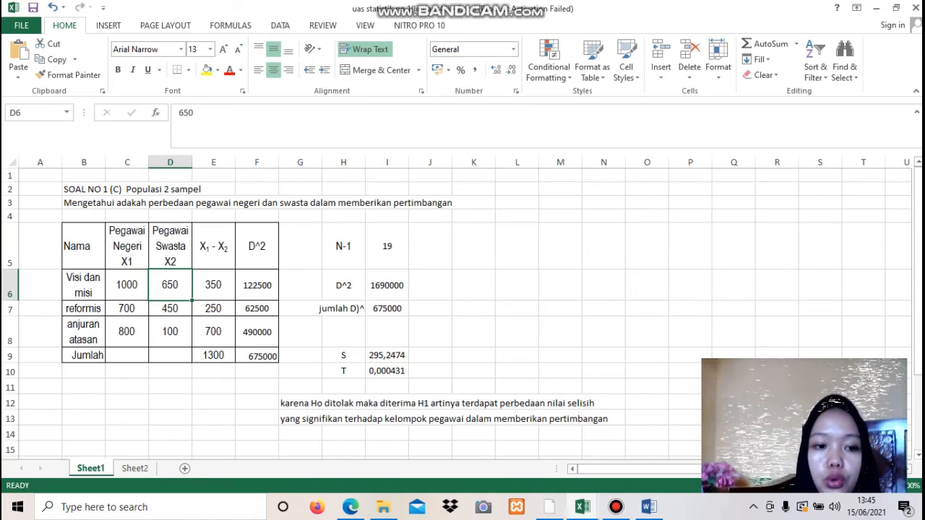
click(170, 308)
click(170, 332)
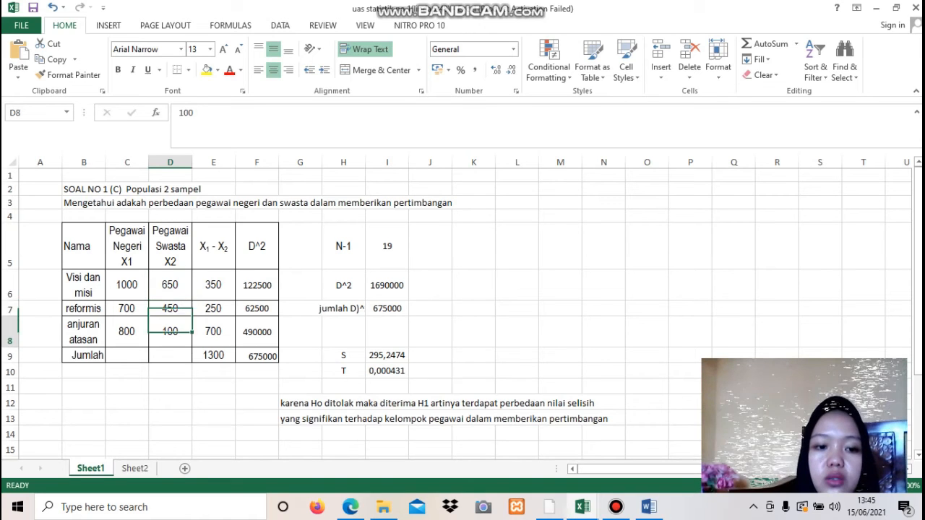
Examine the X1 - X2 difference formulas in E6:E8 and the Jumlah total formula in E9
click(213, 246)
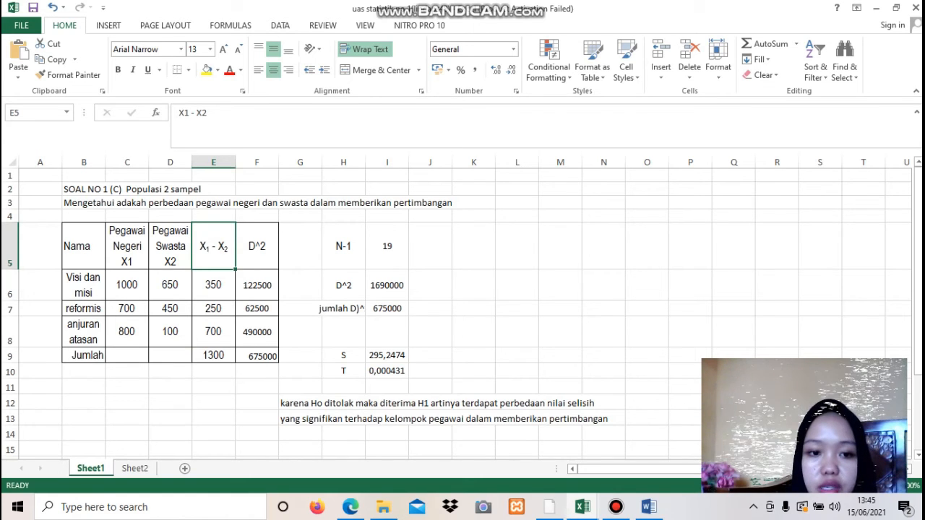
click(213, 284)
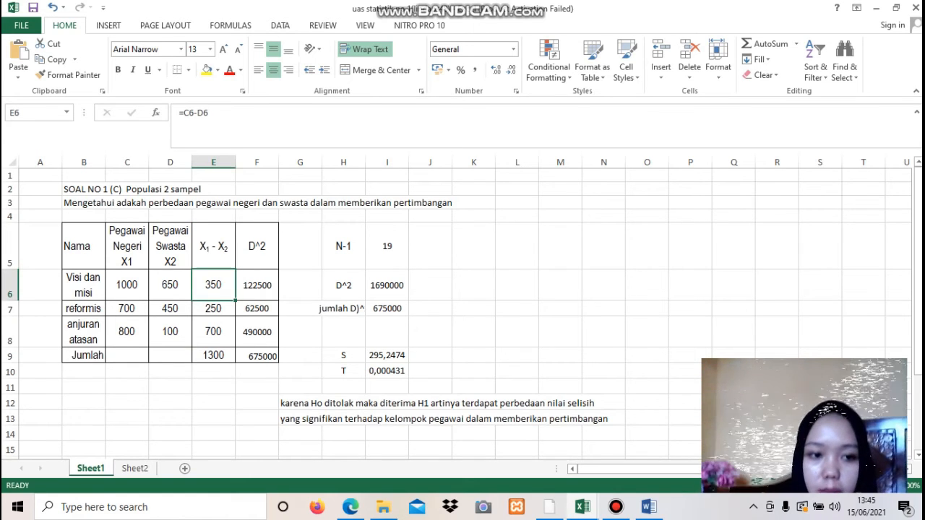
click(213, 309)
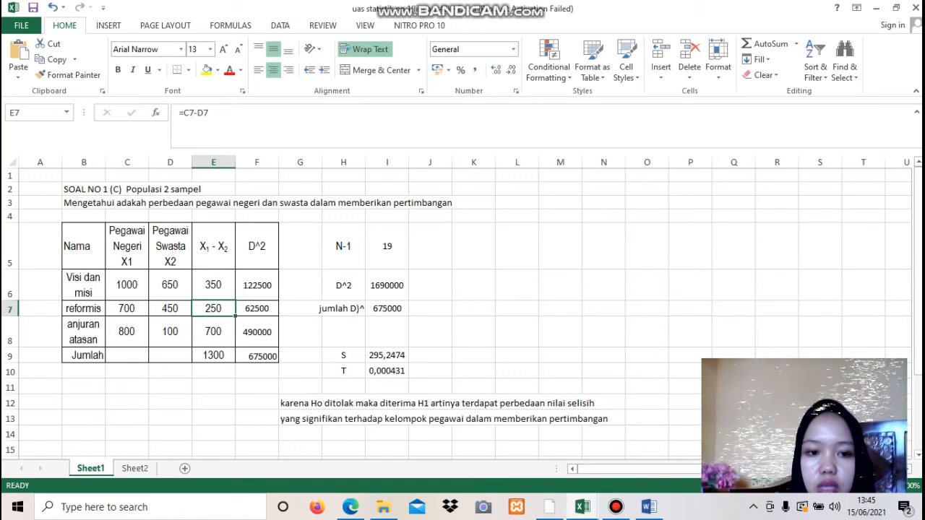
click(213, 332)
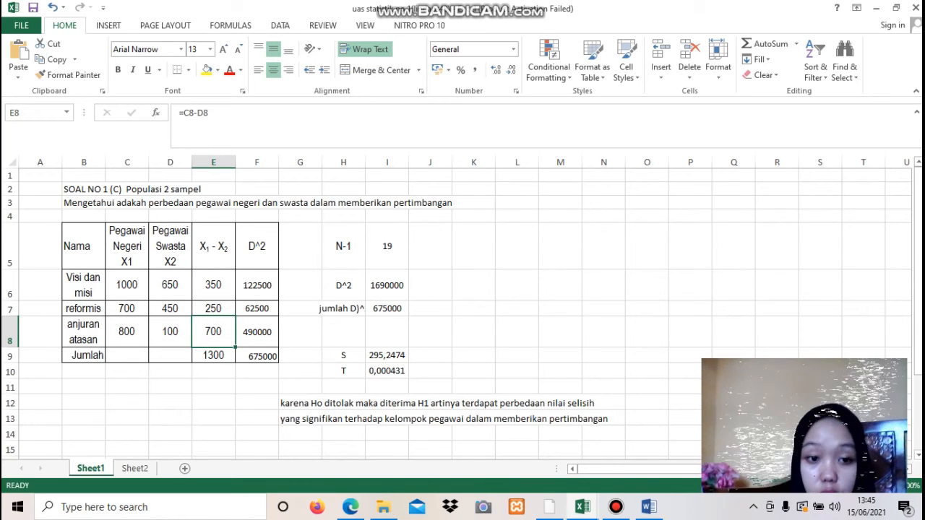
click(213, 285)
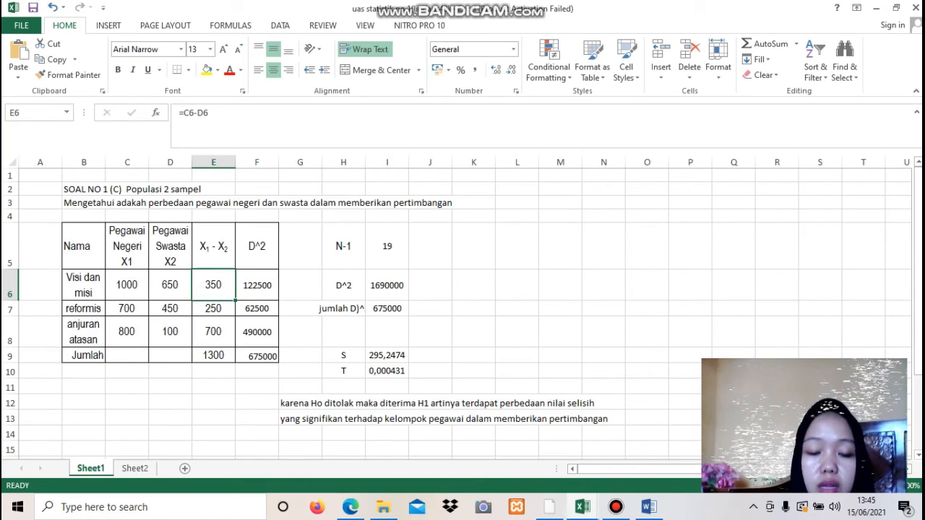
click(213, 308)
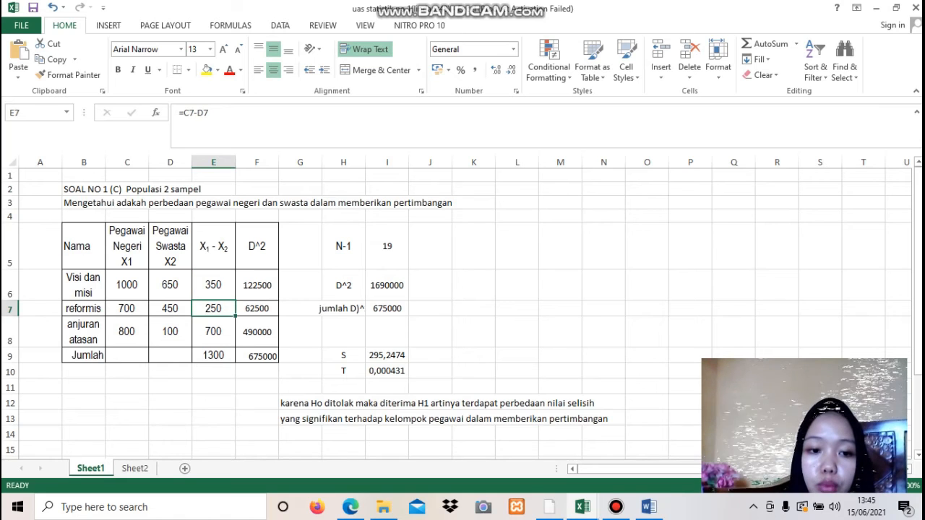
click(213, 331)
key(Down)
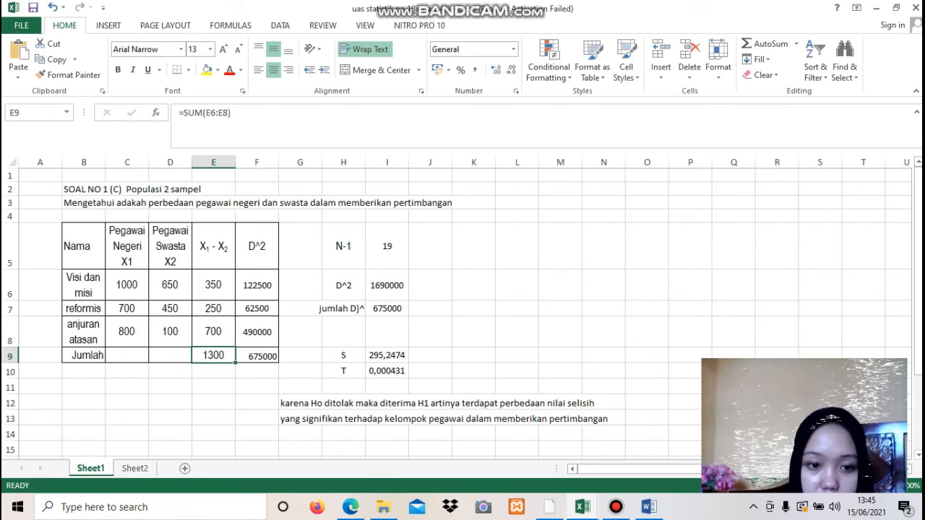
Examine the D^2 squaring formulas in F6:F8 and the sum formula in F9
click(256, 285)
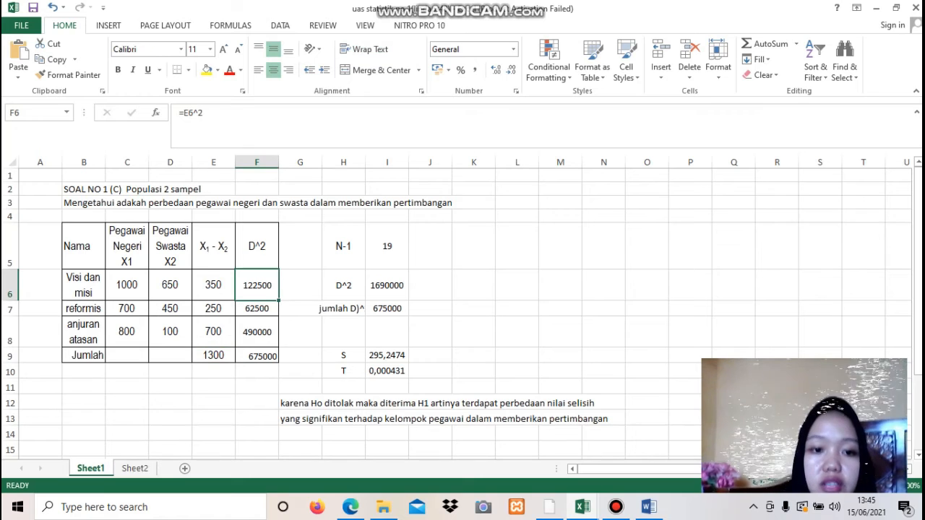
click(256, 247)
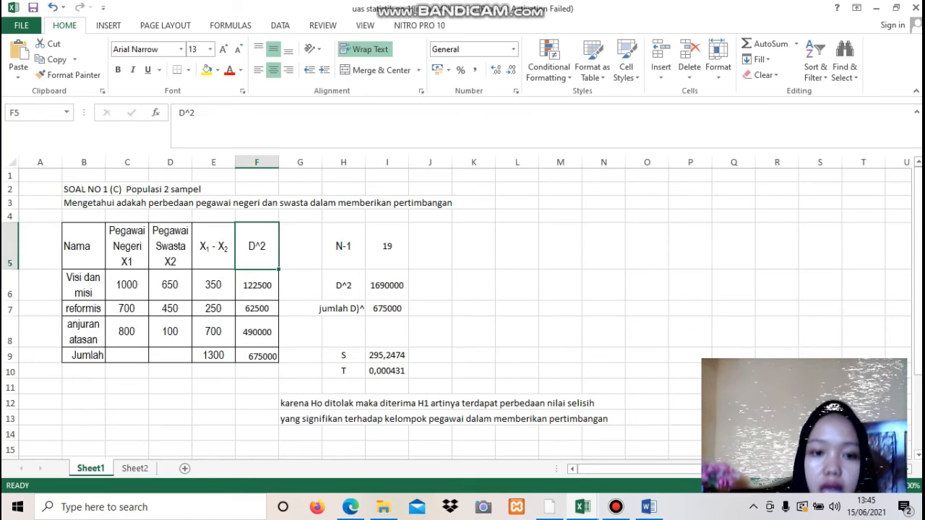
key(Down)
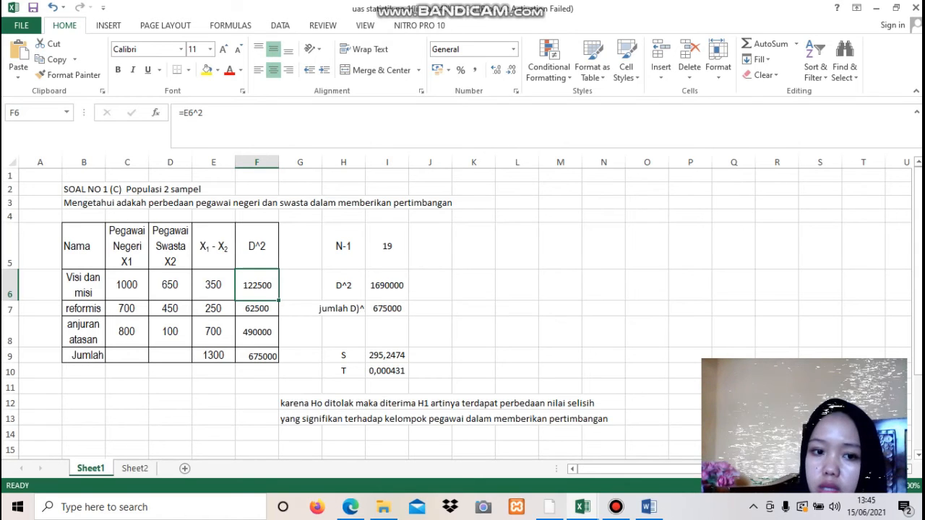
key(Down)
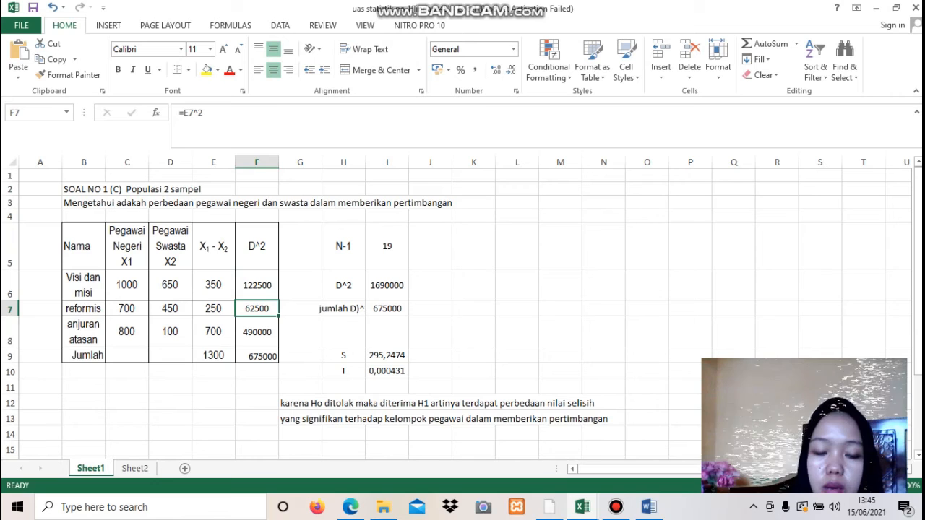
key(Down)
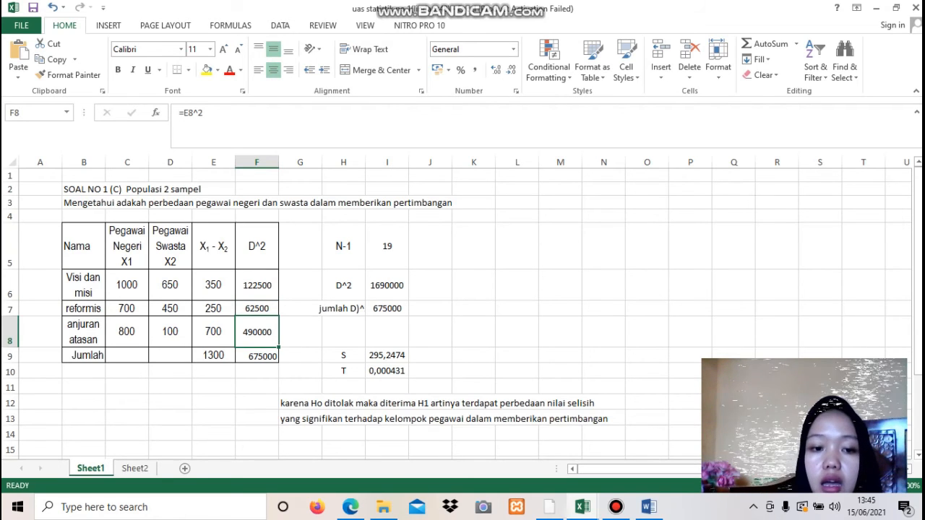
click(257, 355)
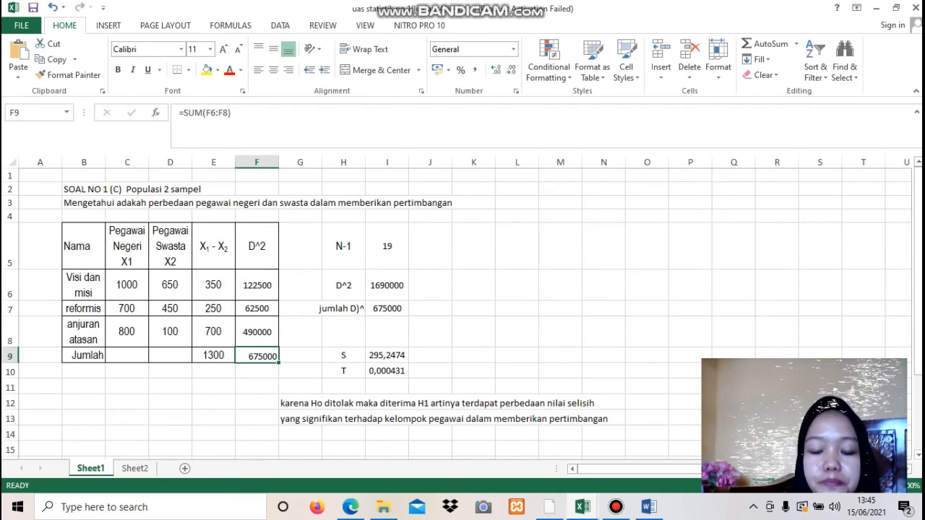
Review the N-1, D^2 and jumlah D)^2 entries in H5:H7 and the D^2 formula in I6 against the table
click(343, 246)
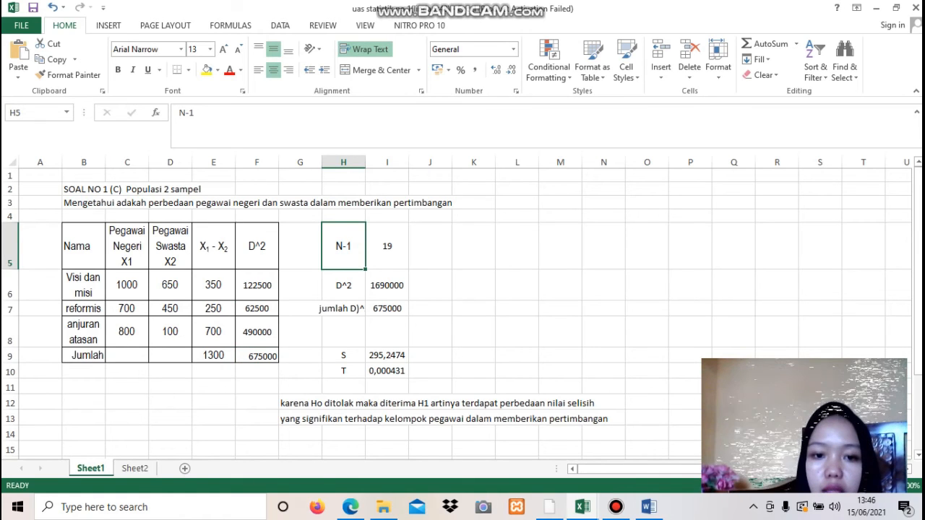
click(343, 286)
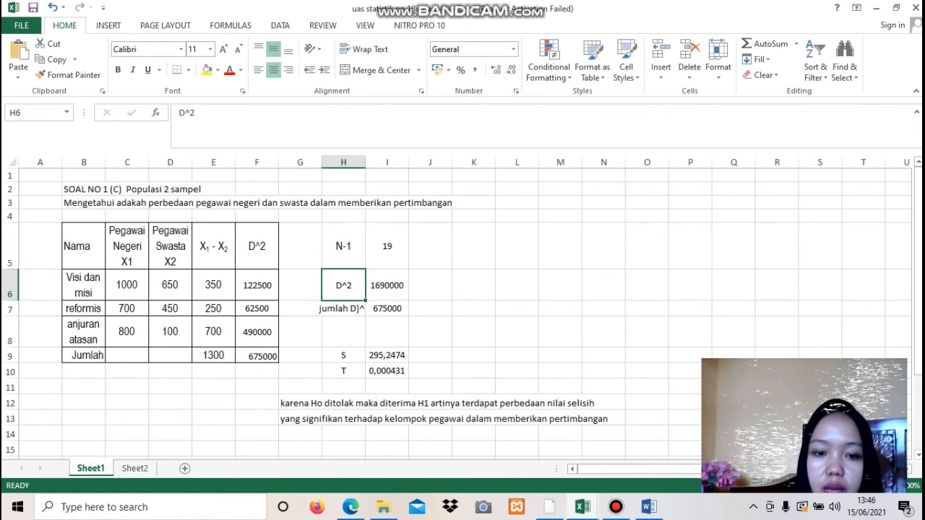
click(343, 308)
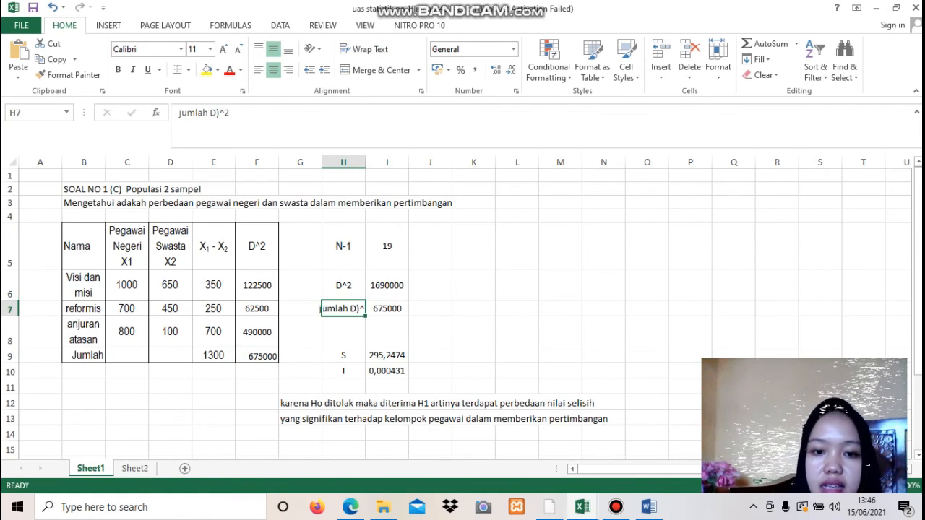
click(387, 309)
click(386, 285)
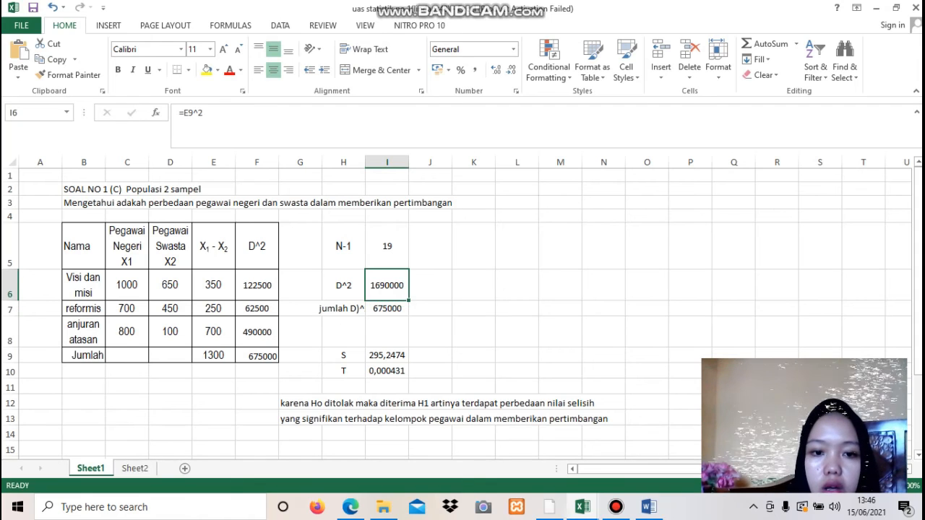
click(344, 286)
drag(213, 331, 256, 332)
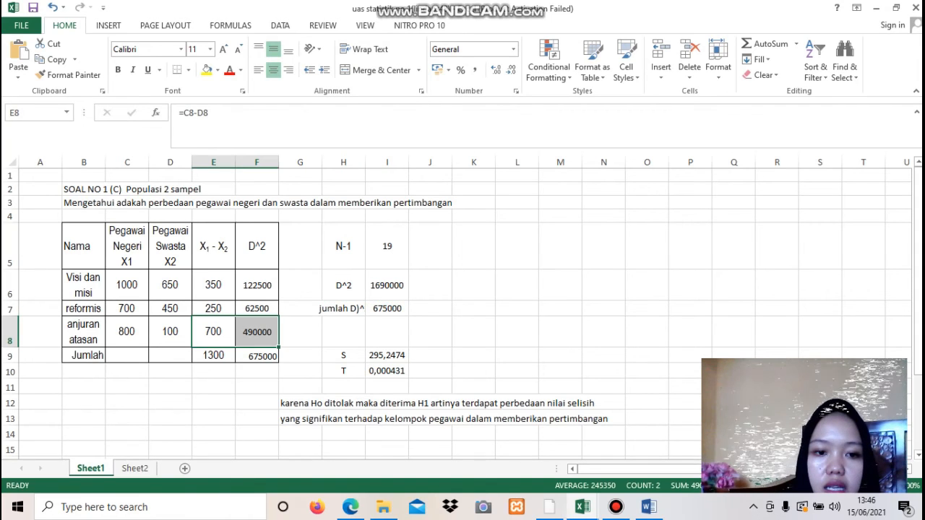
click(517, 285)
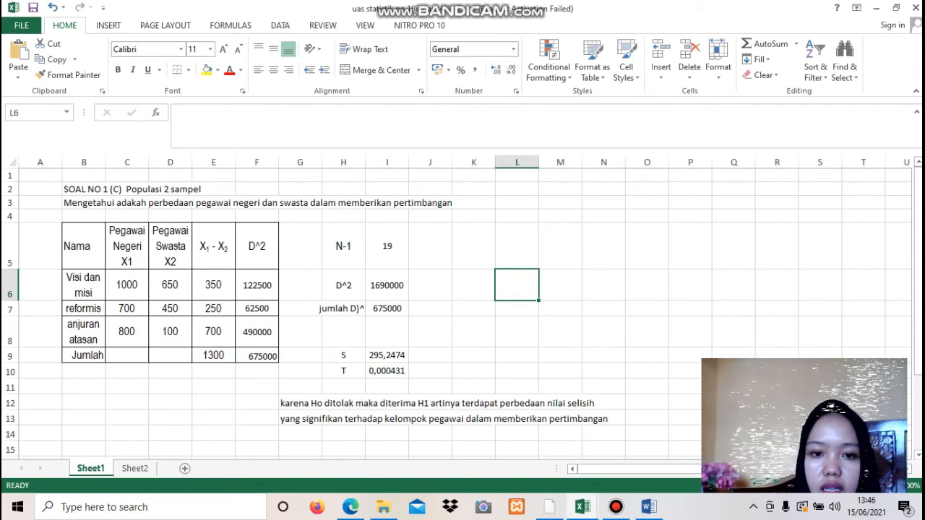
Check the N-1 value in I5, the jumlah D)^2 reference in I7 and the T formula in I10
click(387, 247)
click(387, 309)
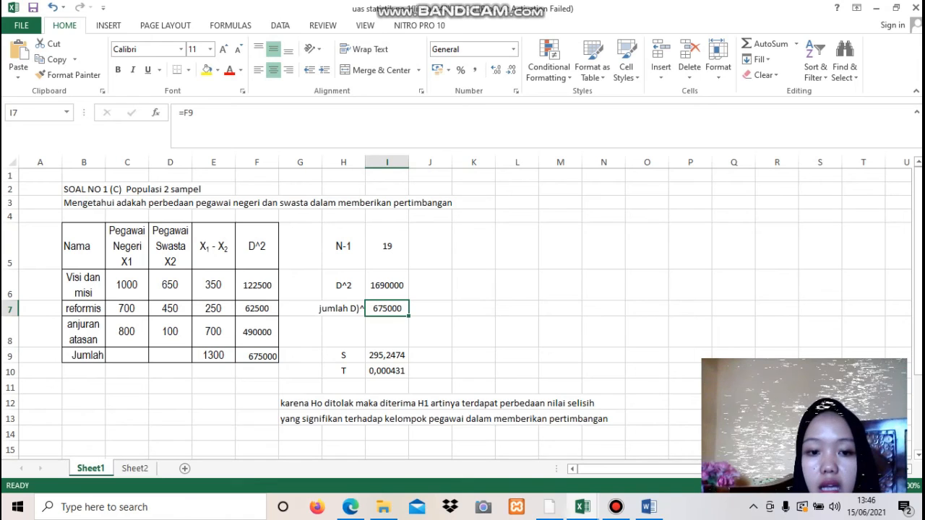
click(343, 370)
key(Right)
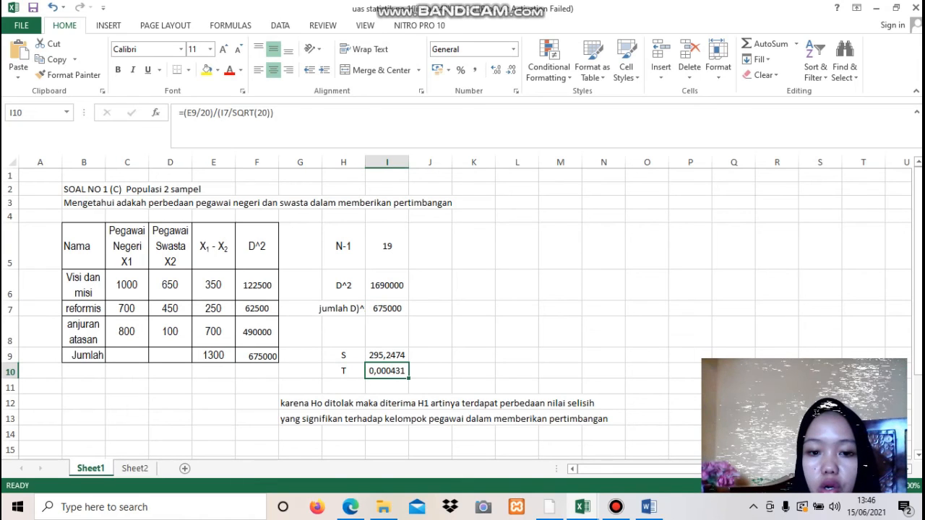
Enter the division note 1300/6750000 as text in cell J8, above the row of the S value
click(430, 332)
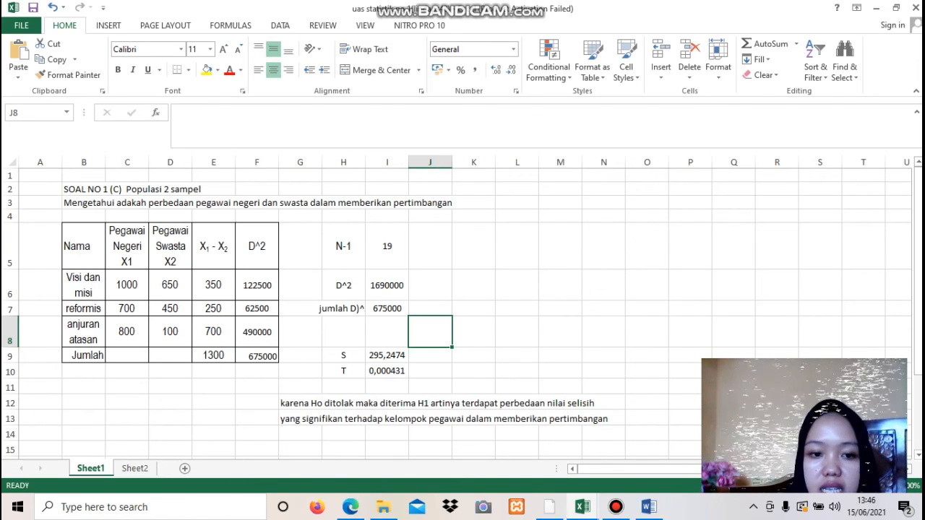
text(1300)
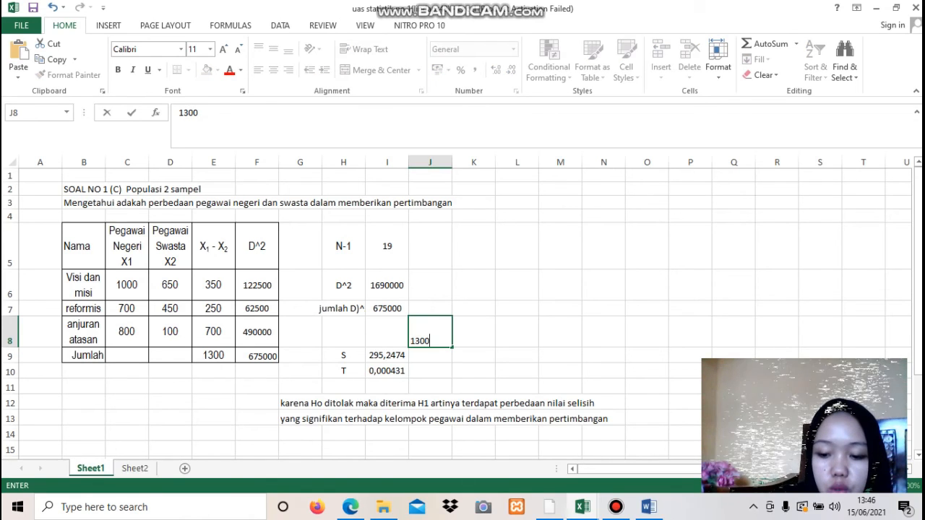
text(/)
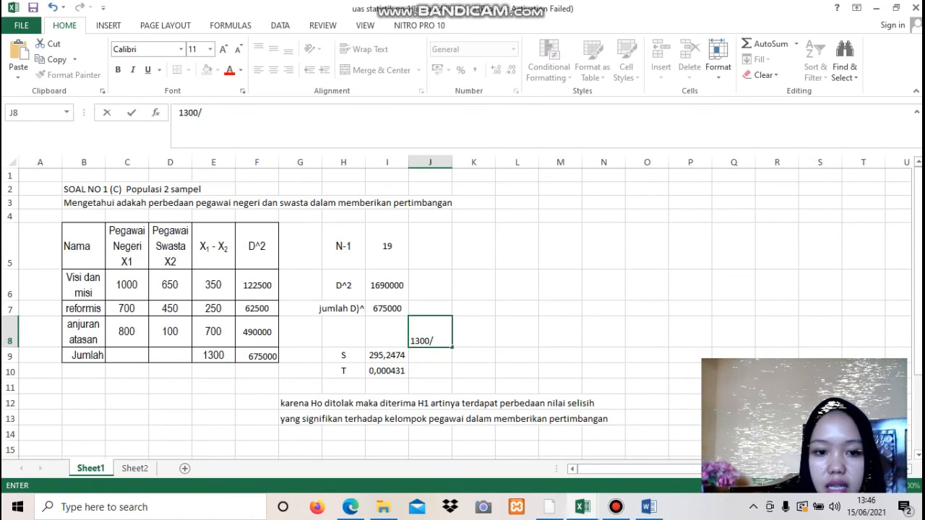
text(6)
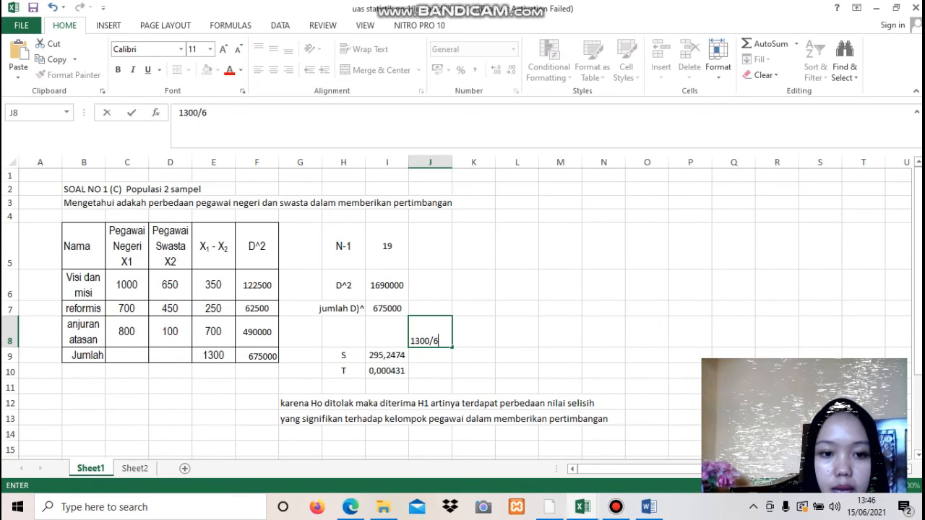
text(750000)
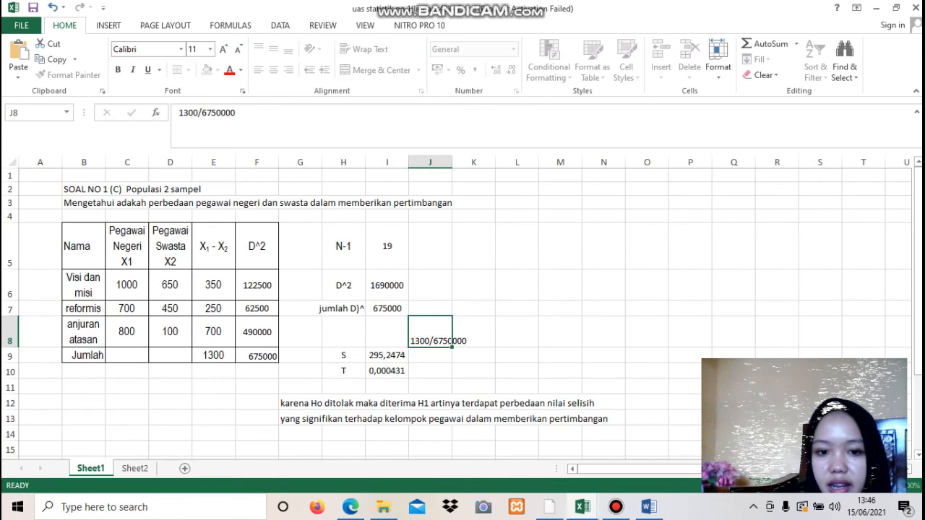
key(Return)
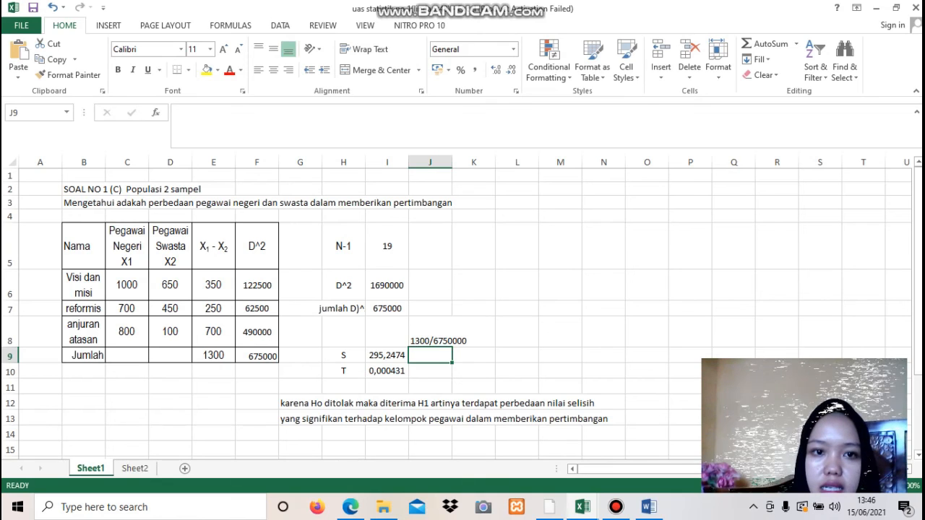
scroll(462, 311, down, 2)
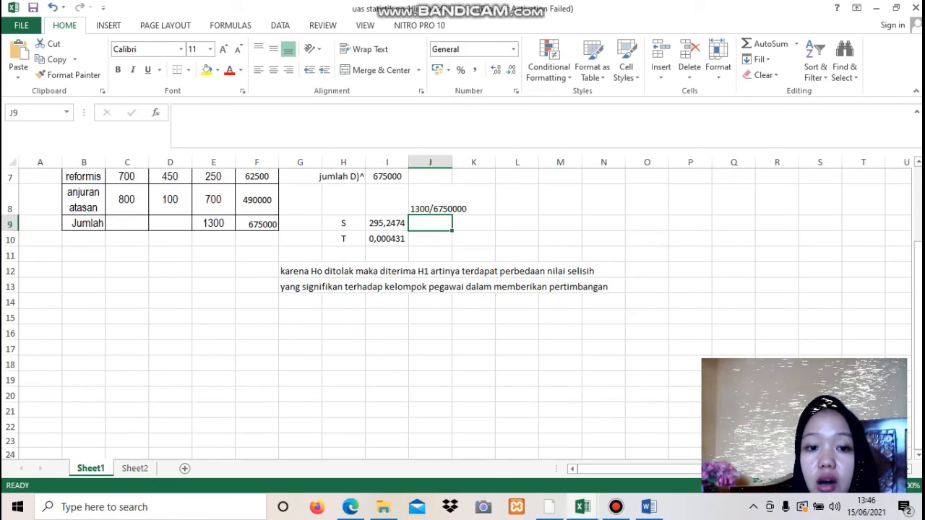
scroll(462, 310, up, 1)
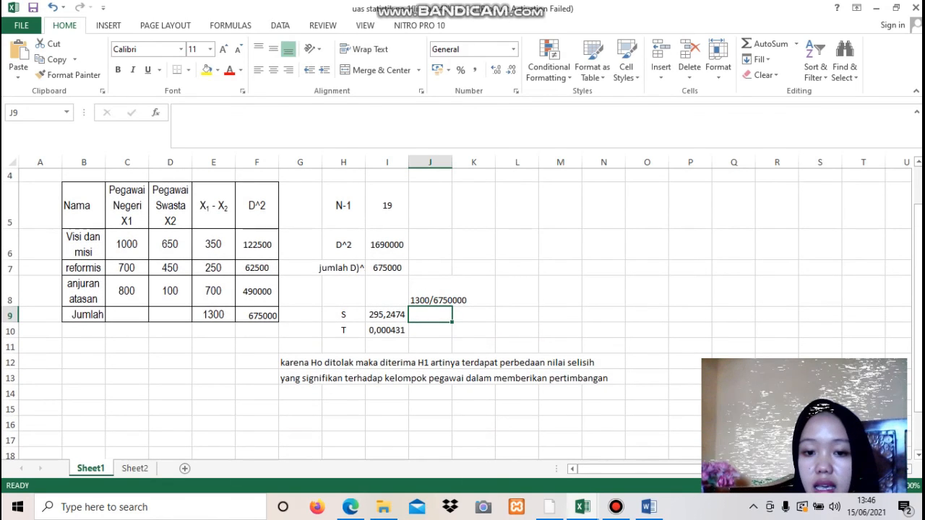